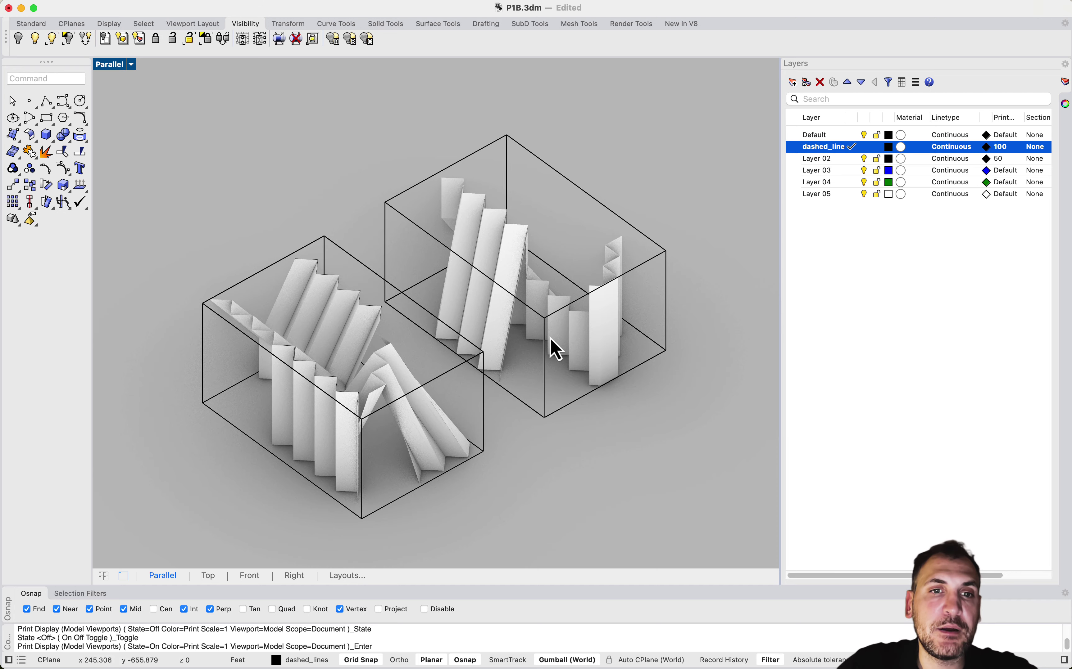
right_click_drag(467, 349, 308, 394)
scroll(359, 271, "up", 5)
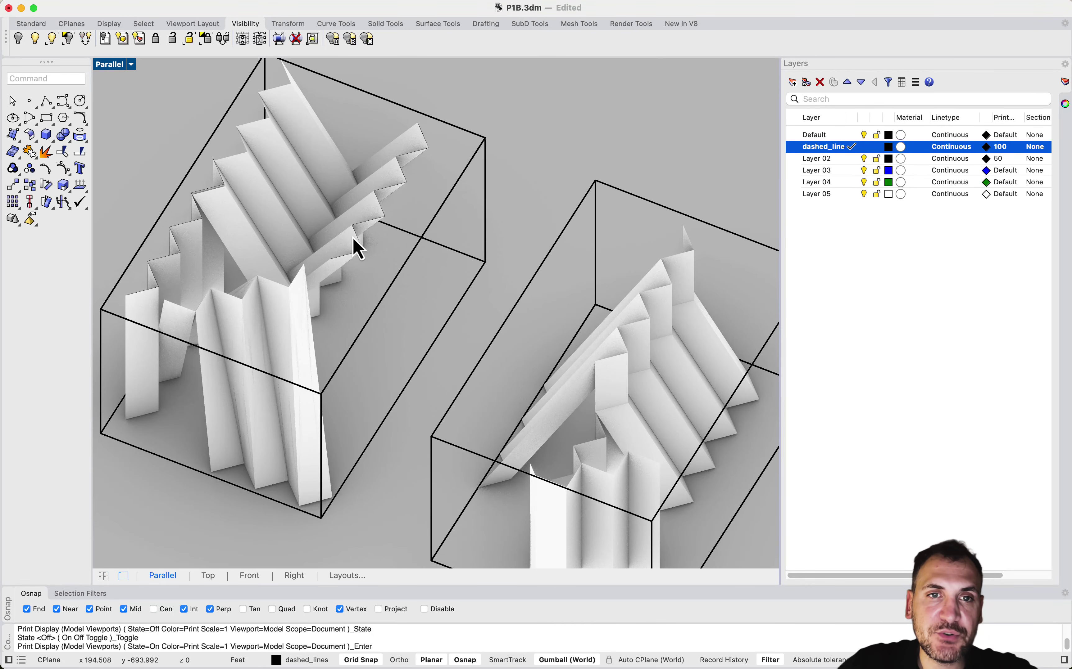
scroll(383, 202, "down", 5)
right_click_drag(388, 215, 411, 413)
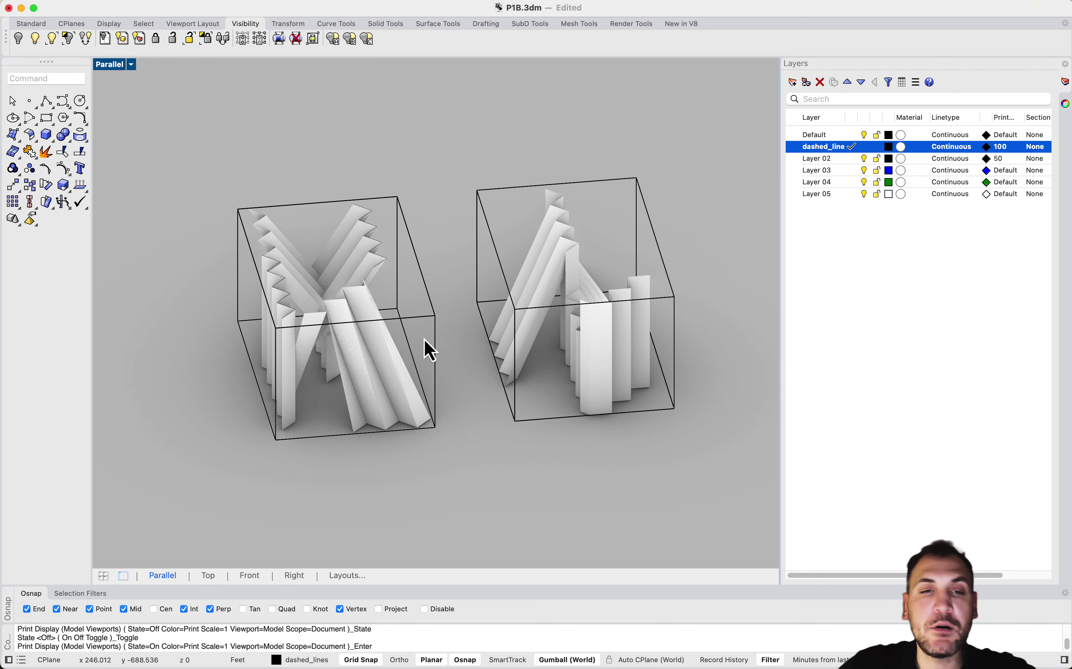
right_click_drag(418, 343, 441, 354)
scroll(399, 263, "up", 4)
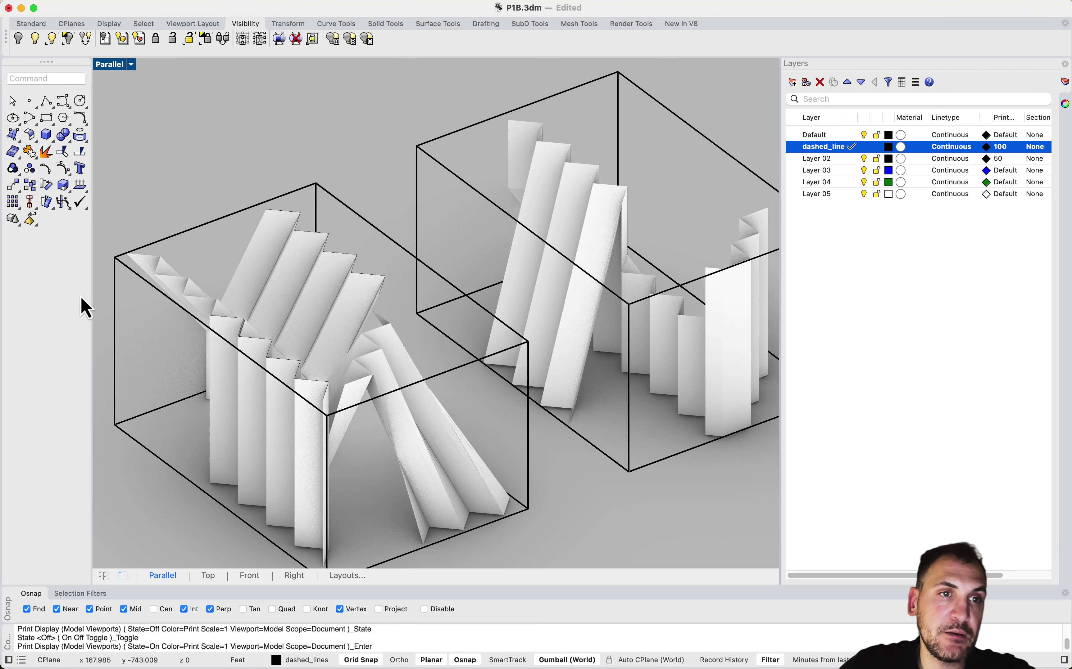
Narrow the tool sidebar to widen the Parallel viewport and bring both boxed folded models fully into view.
left_click_drag(91, 295, 43, 299)
scroll(361, 236, "down", 4)
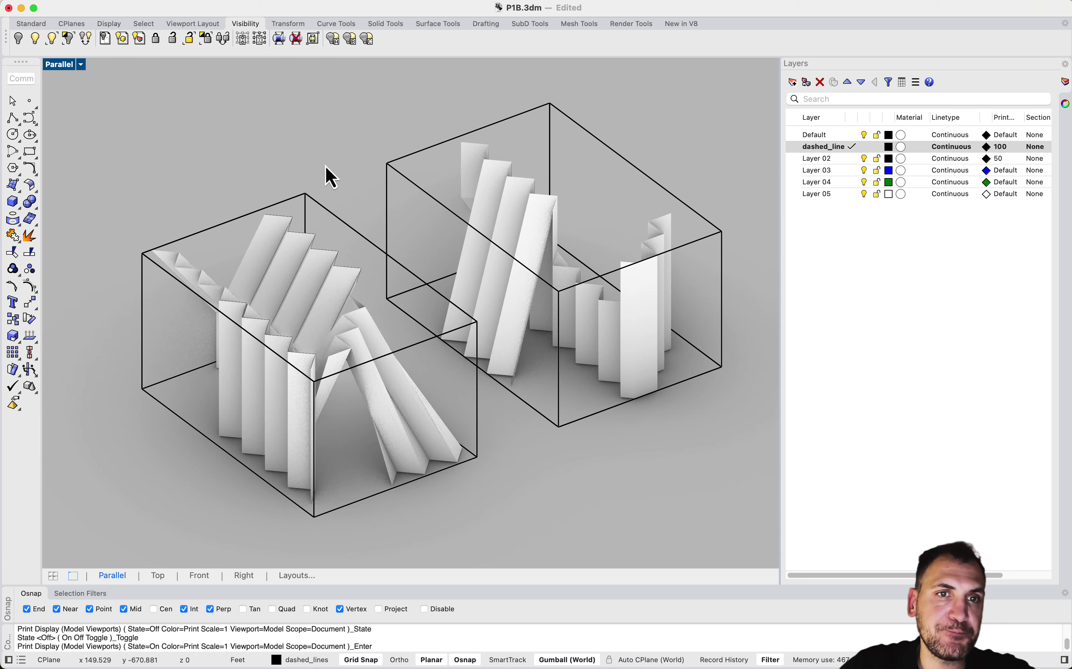
right_click_drag(379, 253, 385, 257)
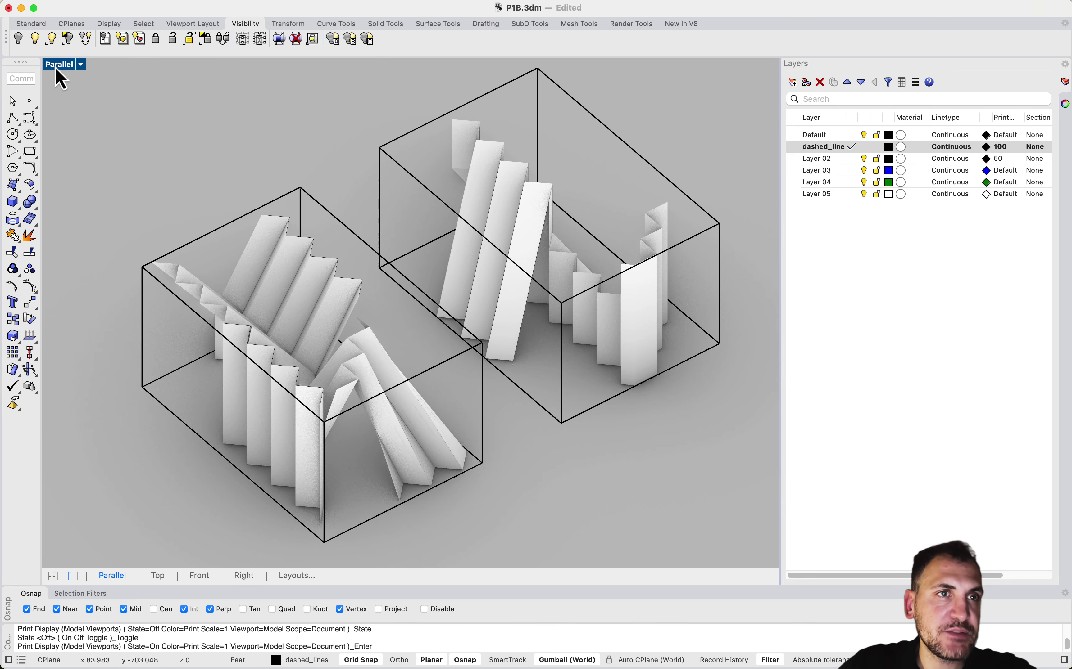
Set the Parallel viewport to the SW isometric view.
left_click(72, 67)
left_click(69, 68)
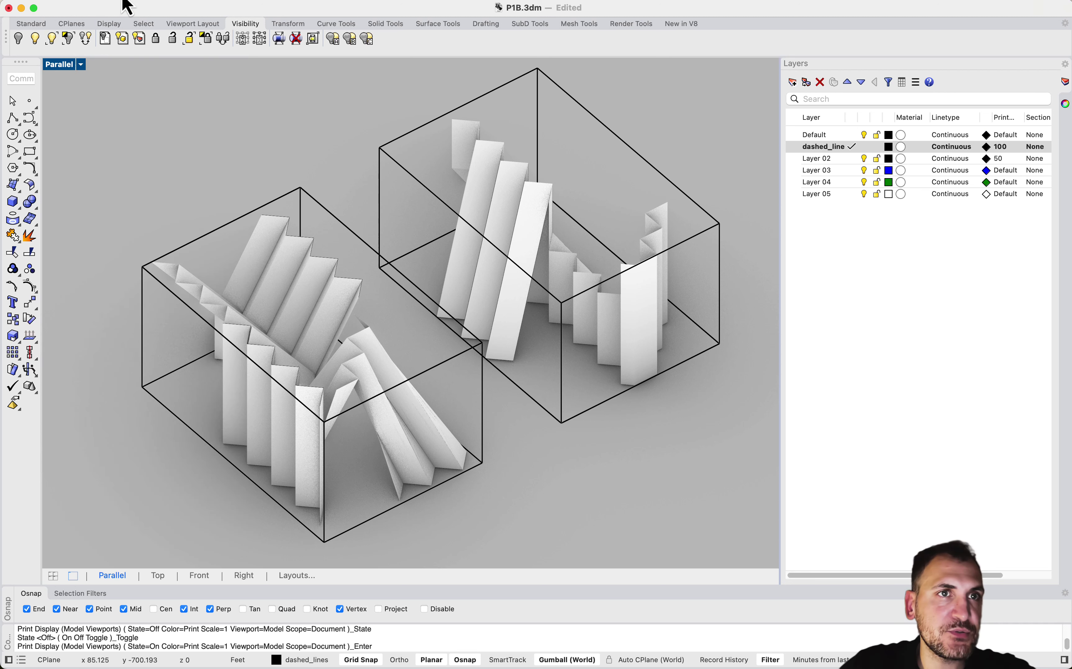
right_click(173, 169)
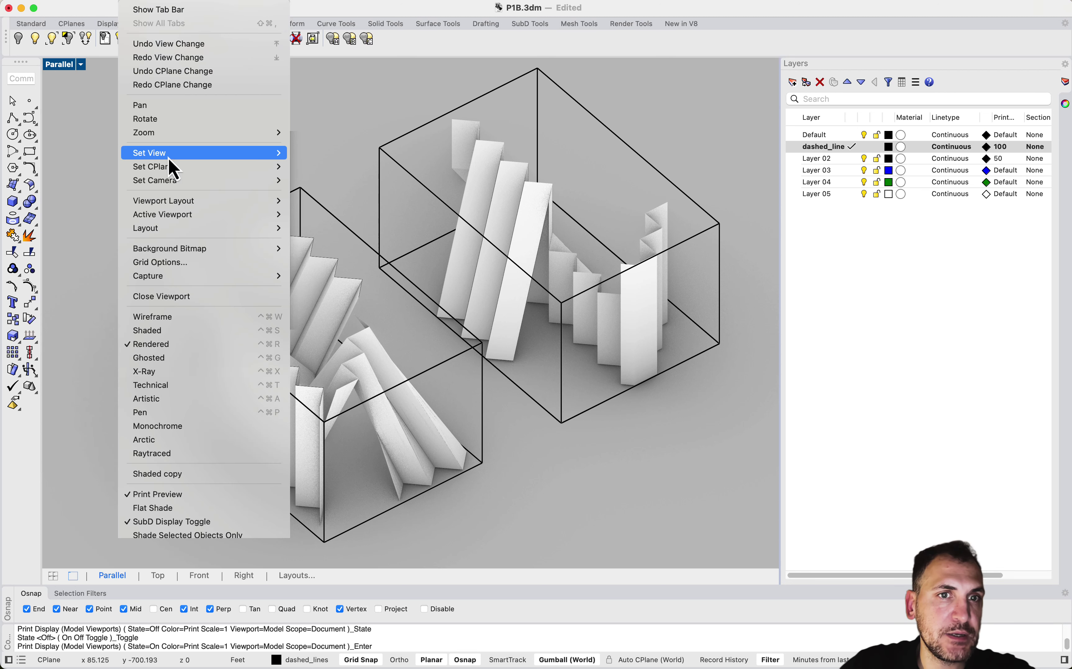
mouse_move(248, 153)
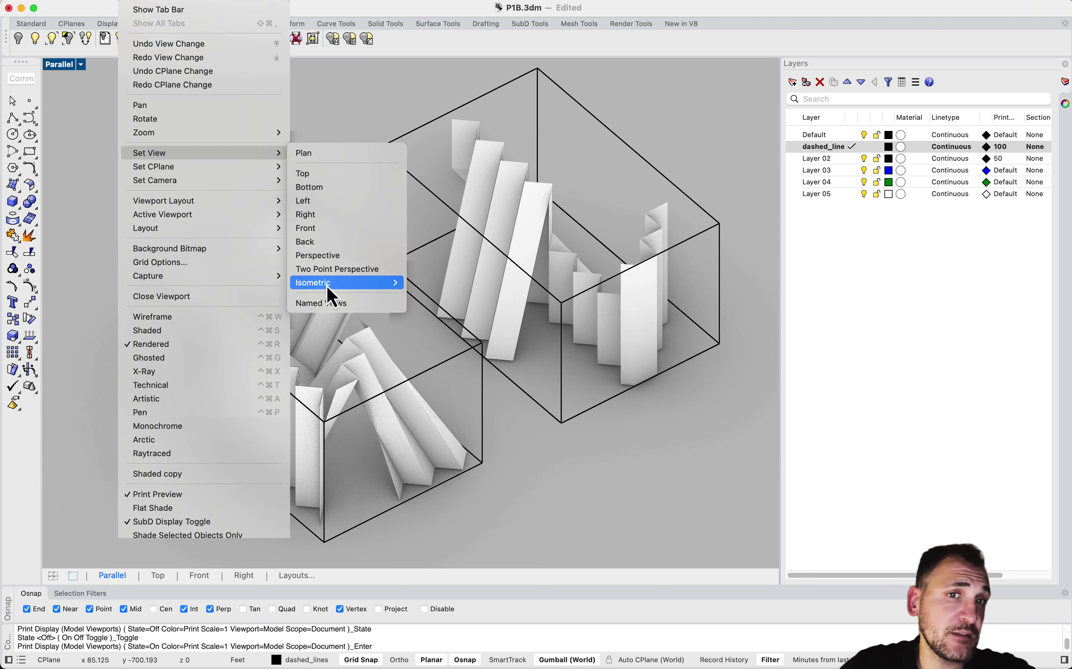
mouse_move(354, 286)
left_click(422, 322)
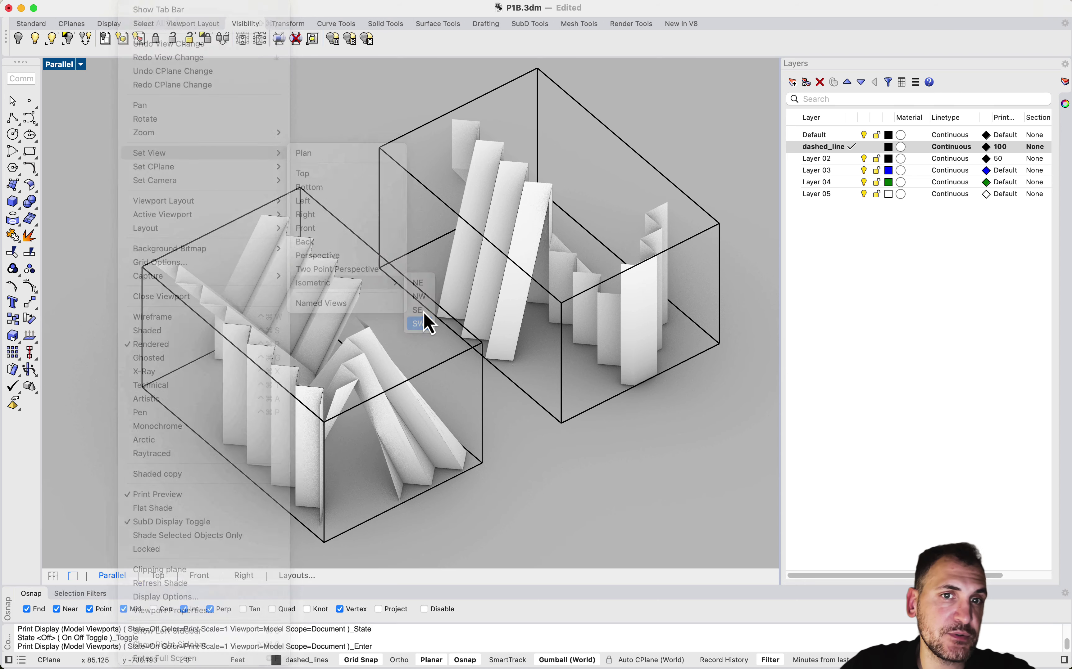
Select the two boxed folded models, zoom to the selection, clear it, and view them from the opposite side.
scroll(445, 319, "down", 2)
left_click(646, 439)
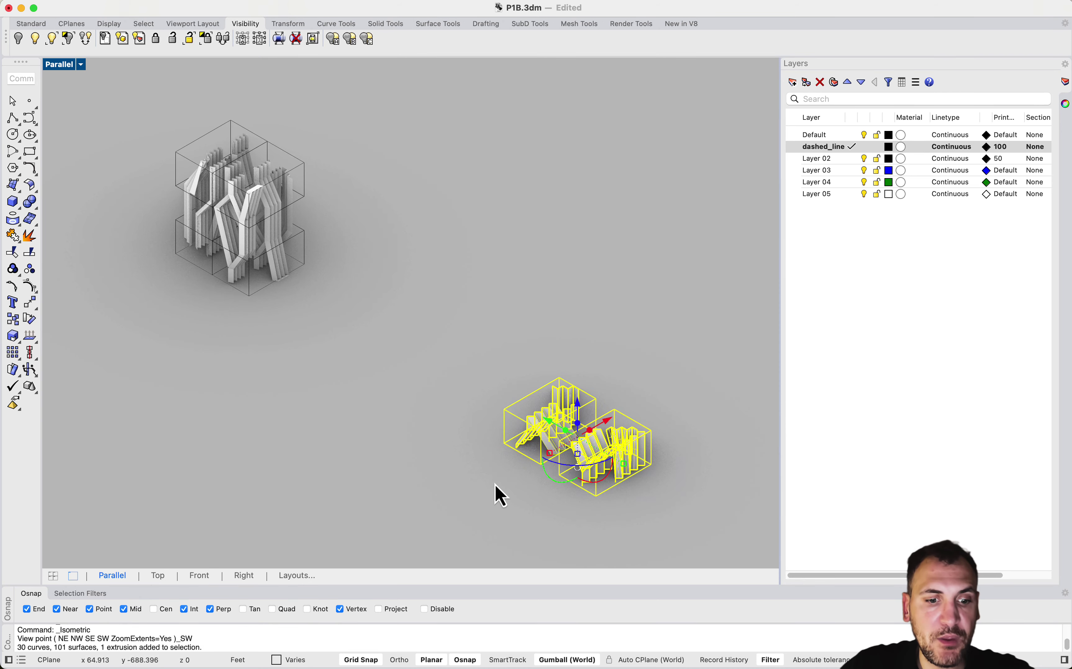
type("ZS")
key("Return")
key("Escape")
right_click_drag(564, 160, 464, 273)
scroll(355, 230, "up", 4)
scroll(242, 289, "up", 4)
scroll(421, 265, "down", 4)
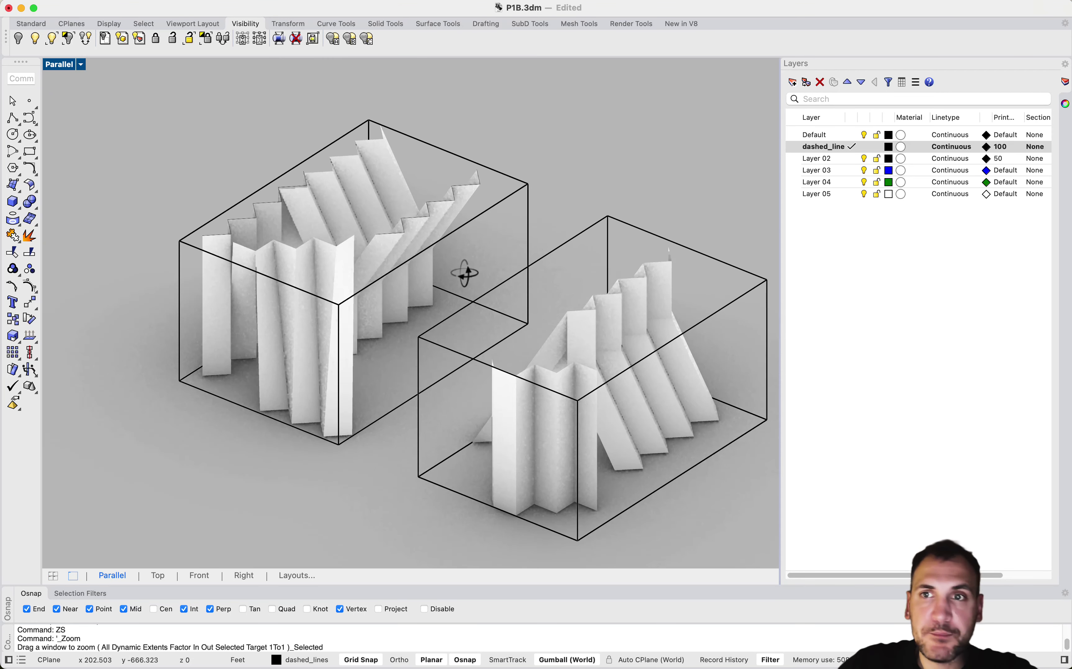
Make the Default layer current and hide the dashed_lines layer.
left_click(852, 134)
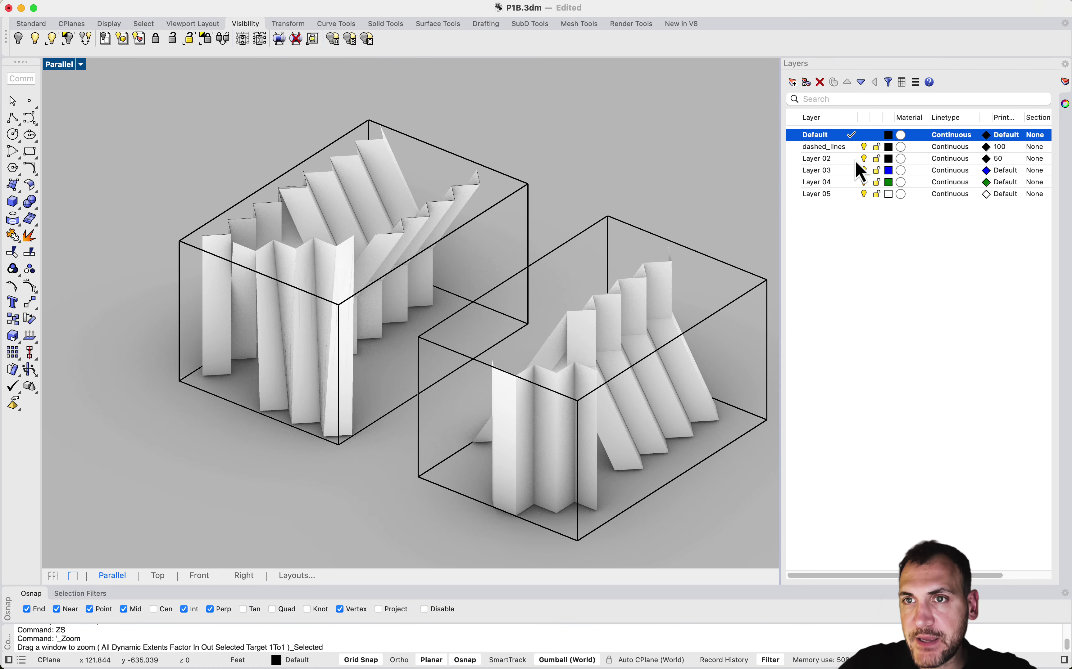
left_click(865, 147)
right_click_drag(555, 204, 419, 217)
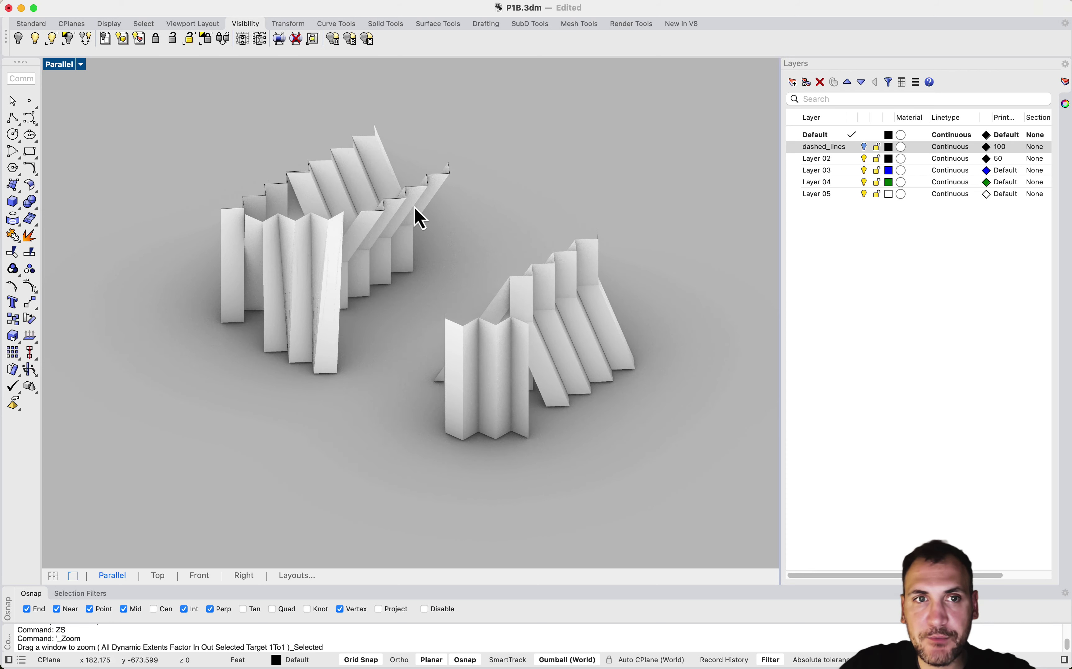
Select both folded models, zoom to the selection, and clear it with the two models framed in the viewport.
left_click_drag(172, 128, 485, 248)
left_click(508, 177)
mouse_move(514, 227)
right_mouse_down()
mouse_move(472, 207)
mouse_move(527, 230)
right_mouse_up()
scroll(513, 241, "up", 3)
scroll(494, 245, "down", 4)
left_click_drag(664, 409, 181, 111)
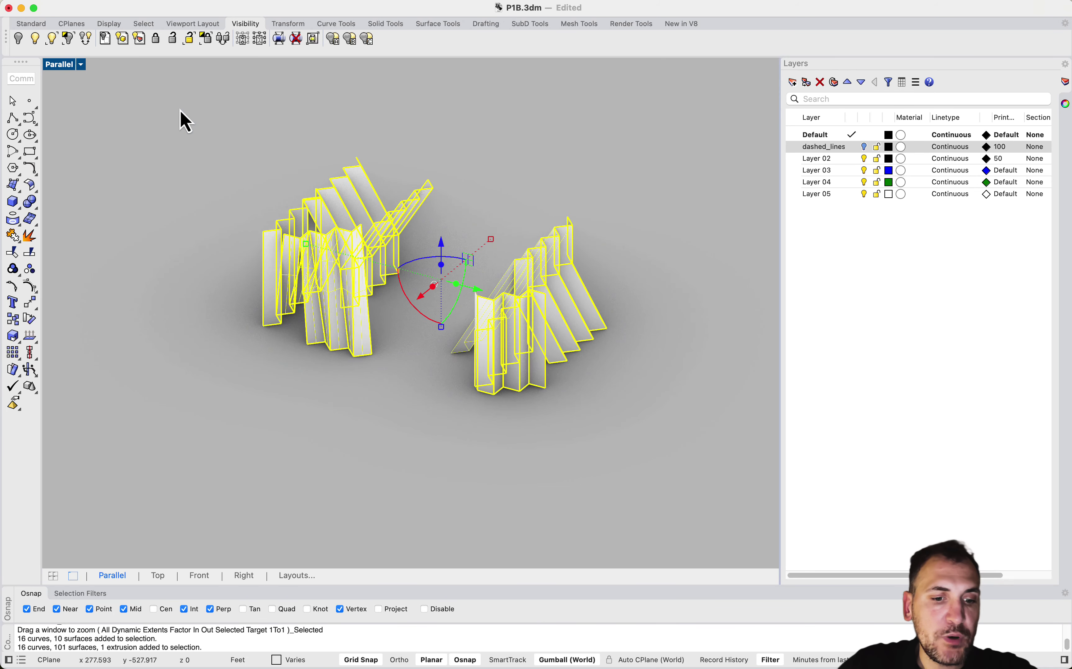
type("zs")
key("Return")
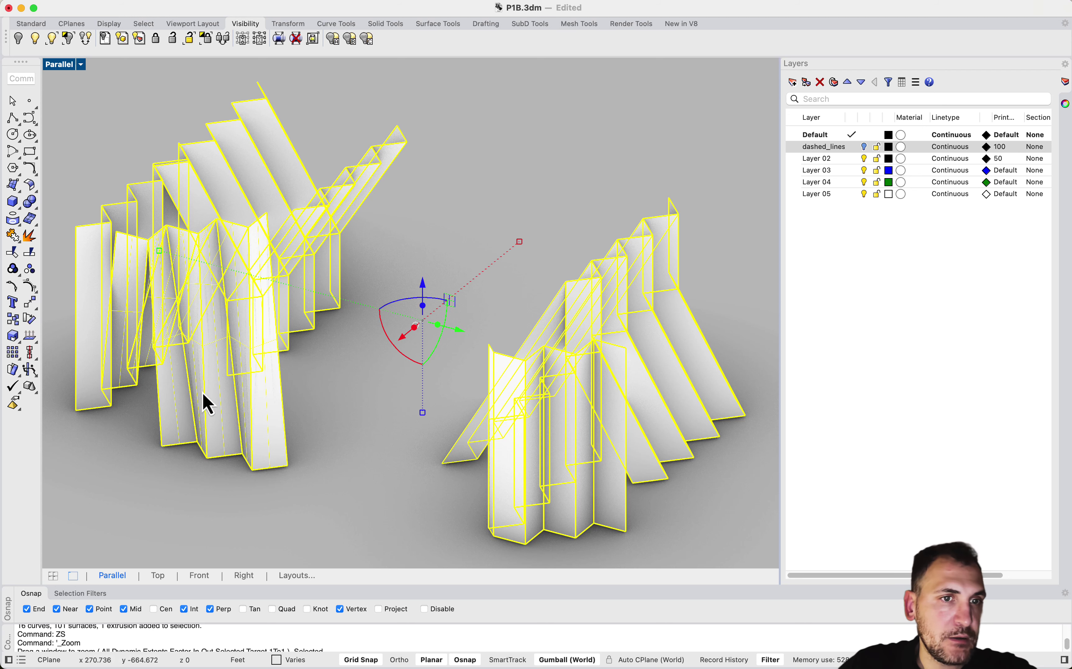
left_click(337, 317)
scroll(347, 306, "down", 4)
right_click_drag(348, 304, 284, 308)
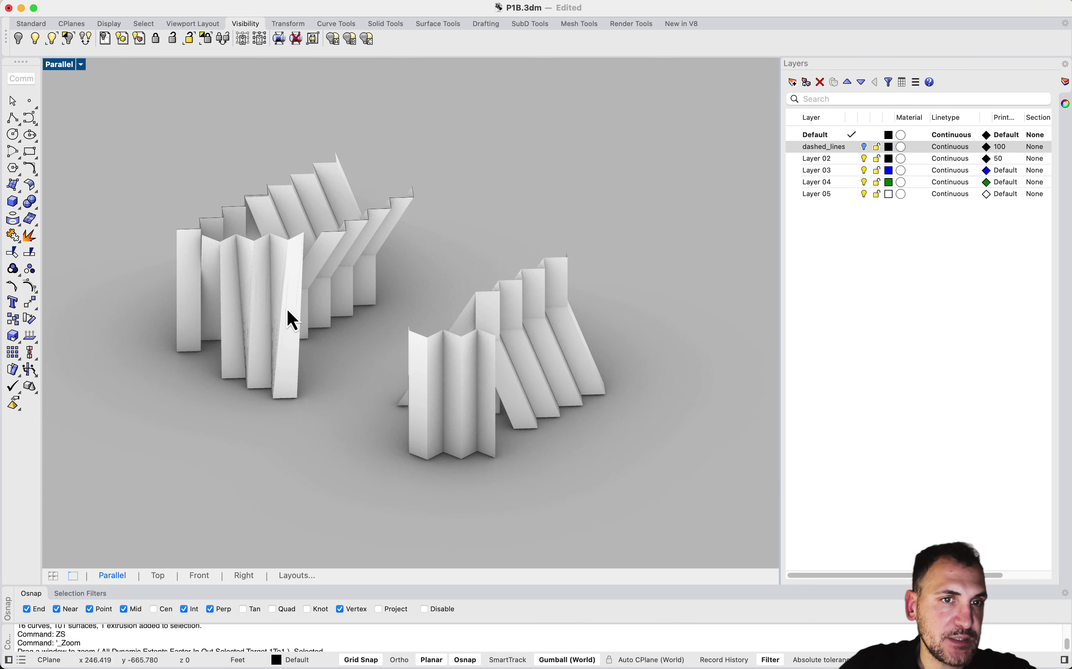
scroll(255, 253, "up", 2)
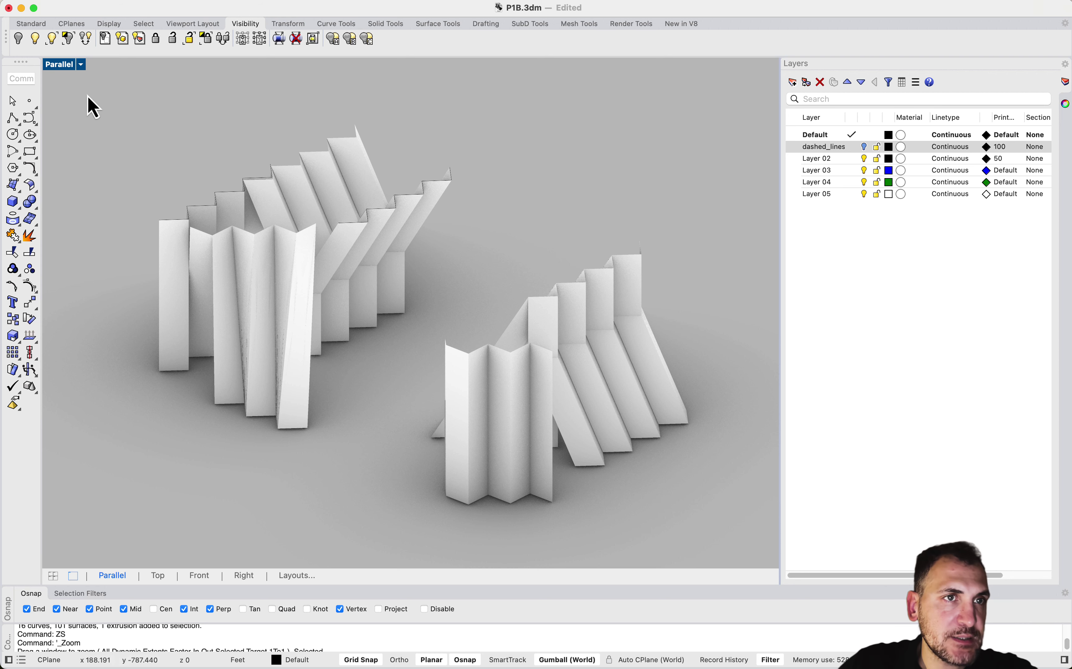
Turn on surface edges in the visibility settings of the Rendered display mode.
left_click(61, 65)
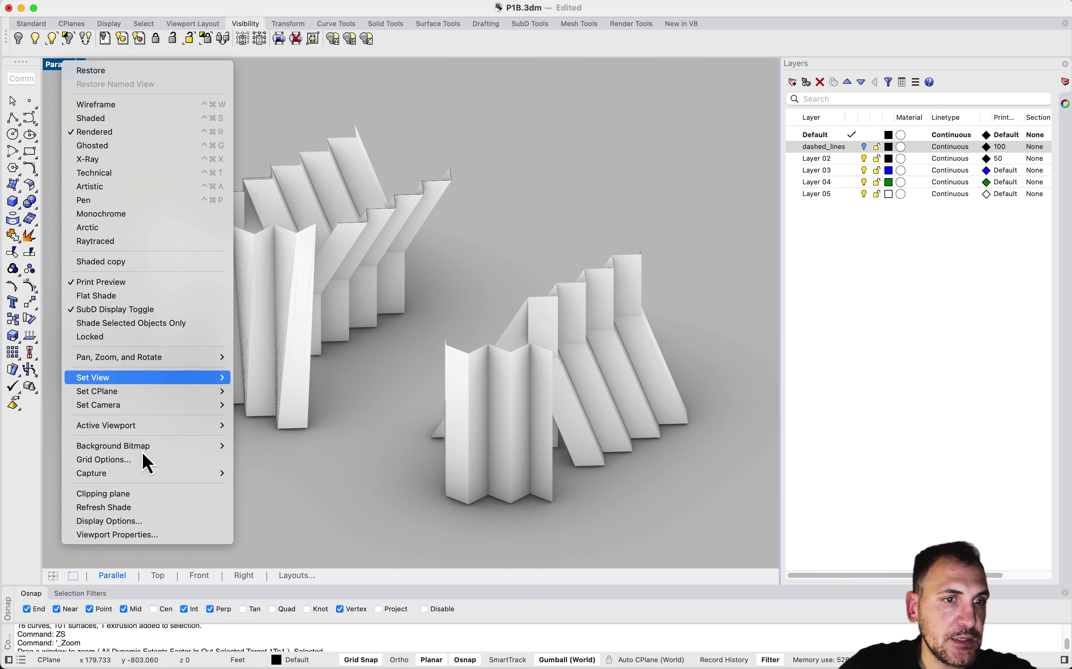
left_click(103, 523)
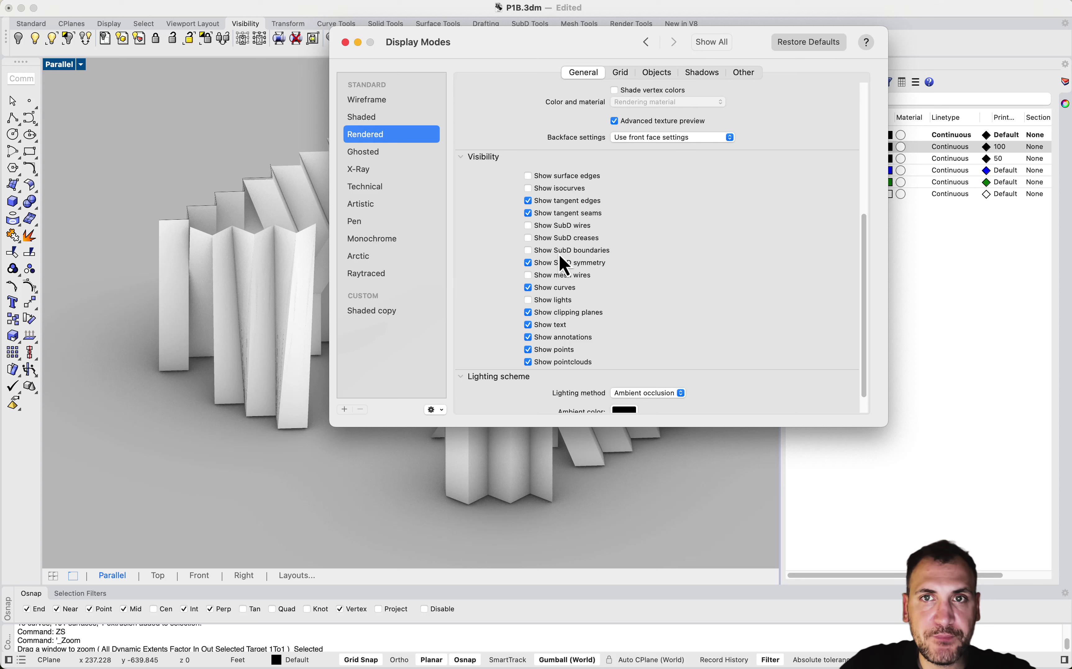
mouse_move(868, 271)
left_mouse_down()
mouse_move(884, 113)
mouse_move(866, 182)
mouse_move(864, 287)
left_mouse_up()
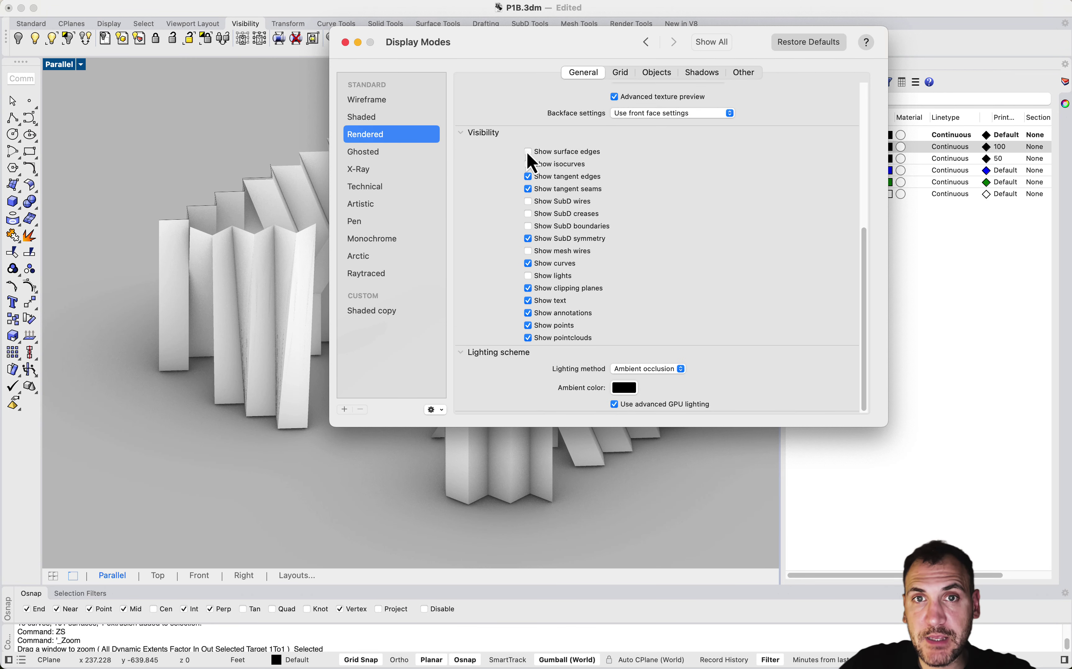
left_click(528, 151)
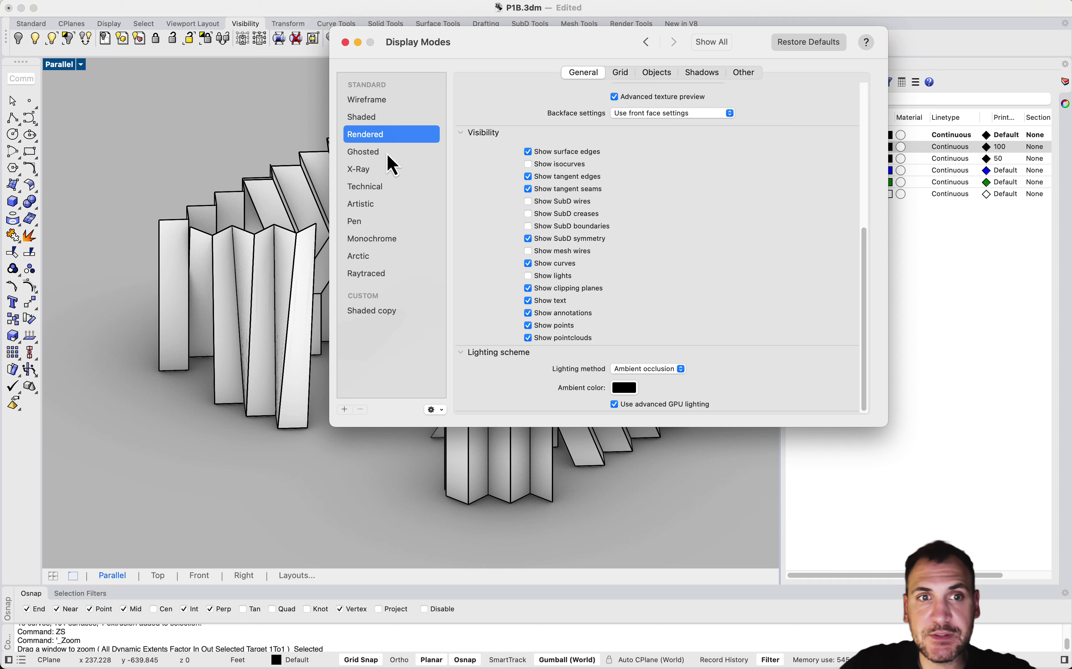
Move the Display Modes window off the models and examine their surface edges from different angles.
left_click_drag(402, 46, 579, 75)
right_click_drag(305, 291, 308, 236)
scroll(285, 206, "down", 5)
scroll(410, 242, "up", 5)
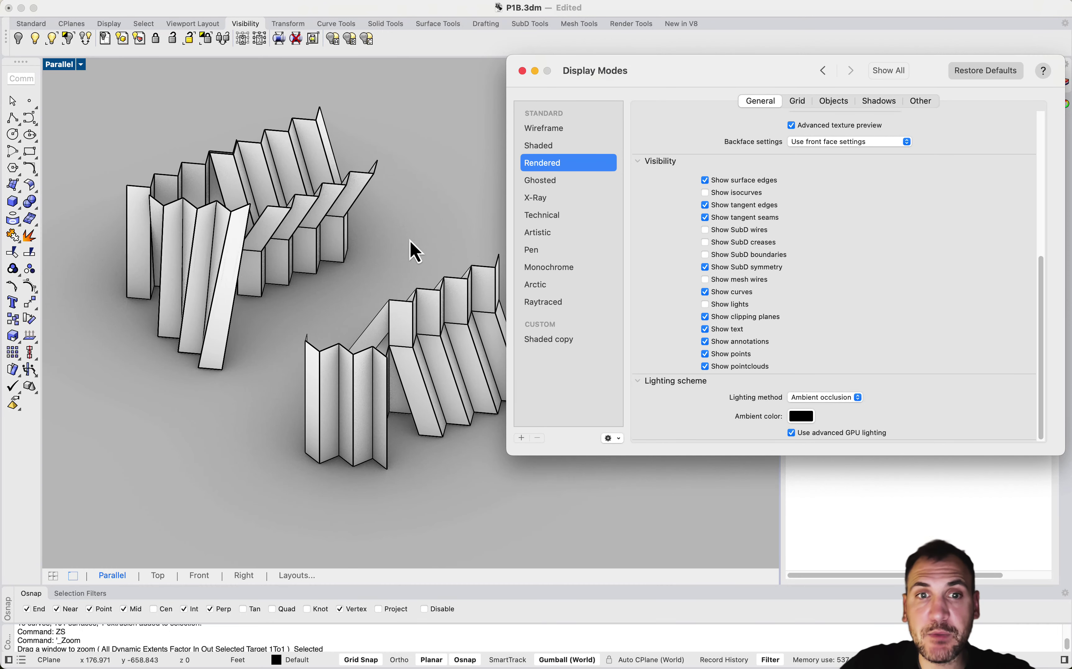
right_click_drag(409, 242, 330, 267)
scroll(315, 302, "up", 2)
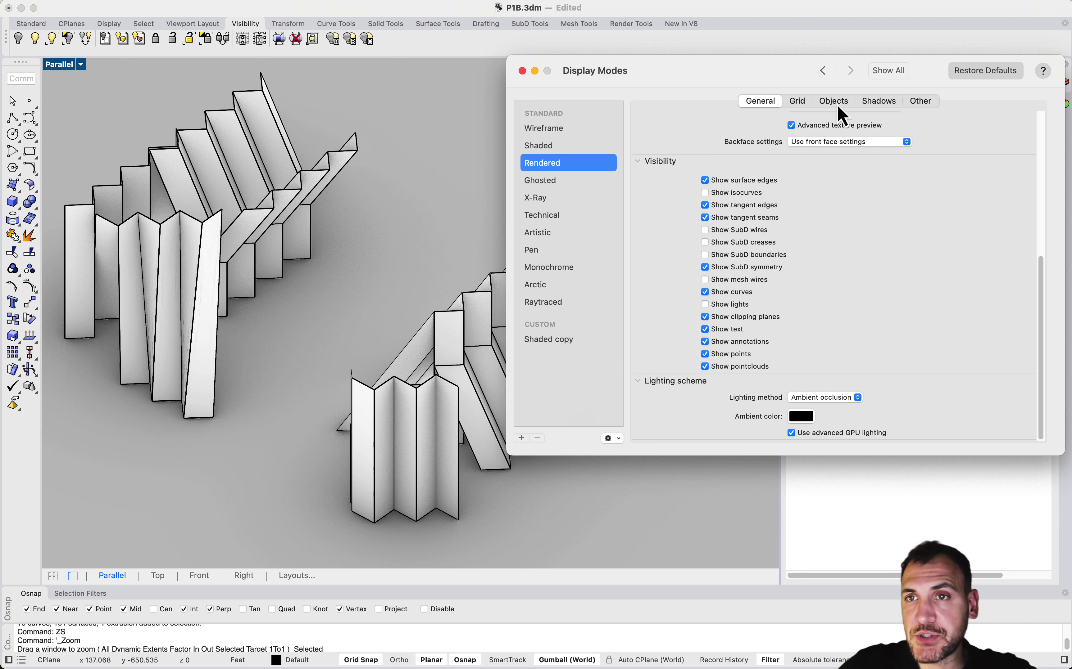
Set the Rendered mode's surface edge width to 2 pixels in its object settings.
left_click(824, 106)
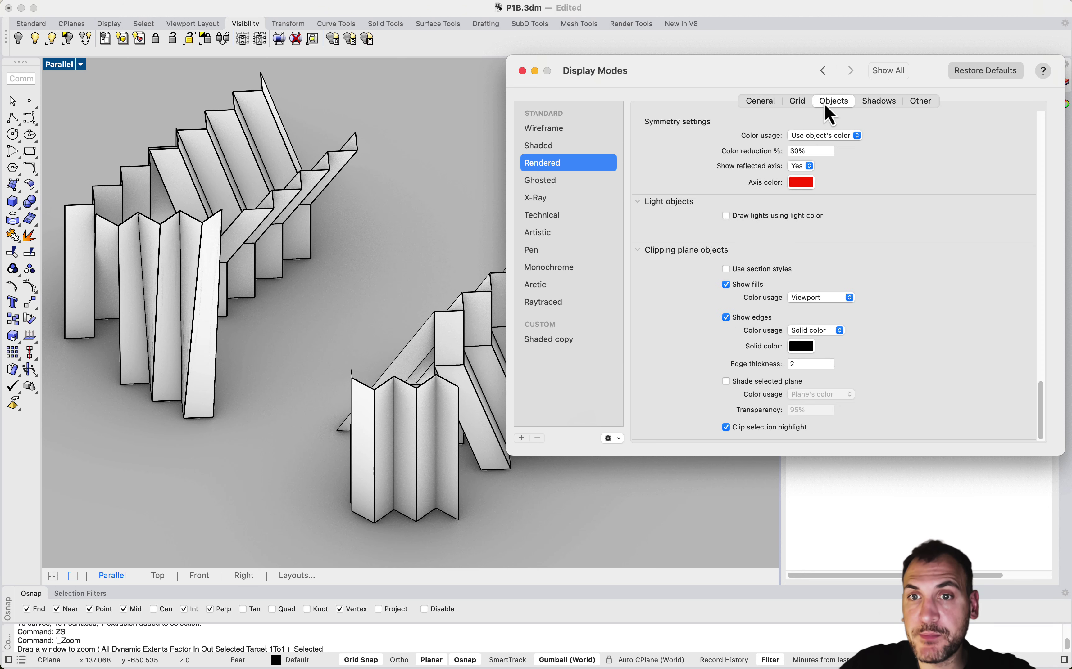
left_click_drag(1042, 416, 1070, 236)
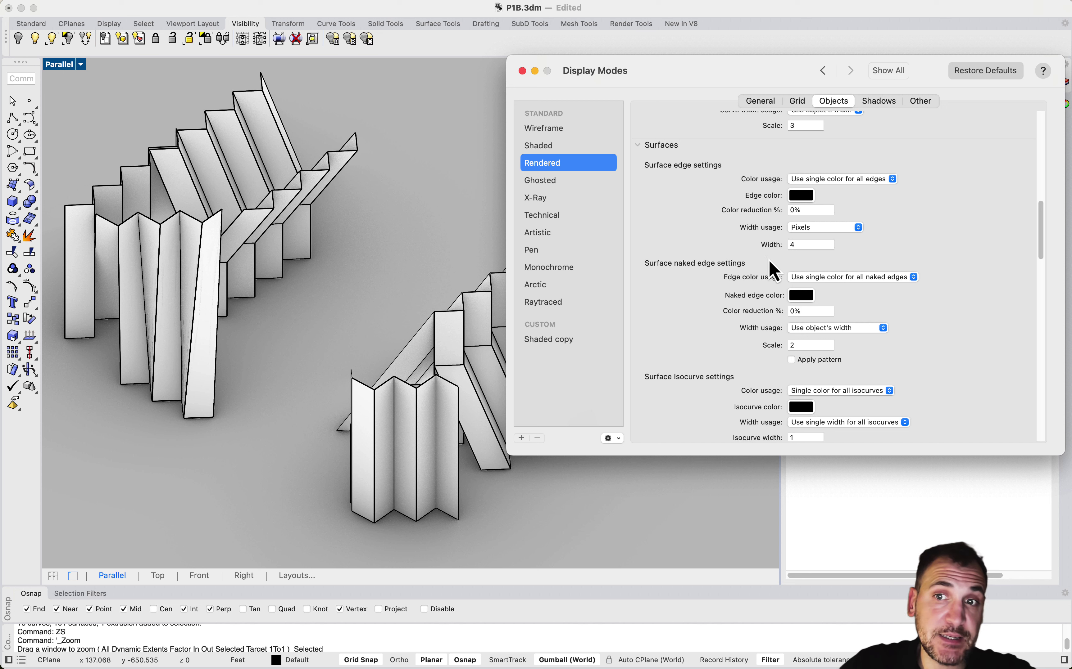
left_click(795, 244)
key("BackSpace")
type("2")
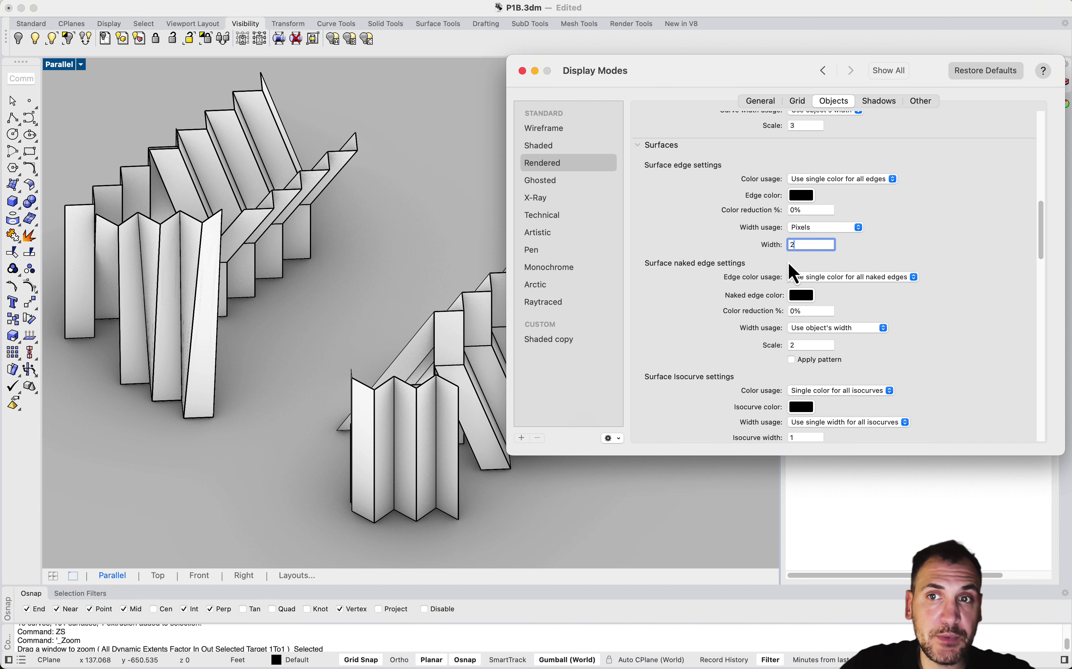
left_click(796, 346)
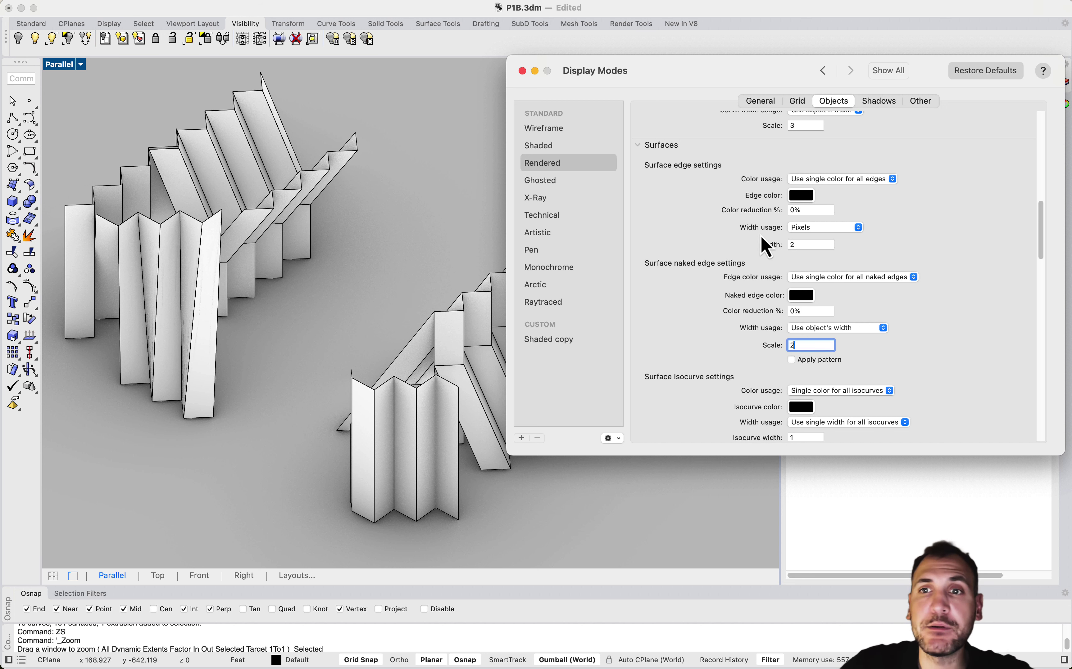
Set the Rendered mode's surface edge color to Red and close the display mode settings.
left_click(803, 197)
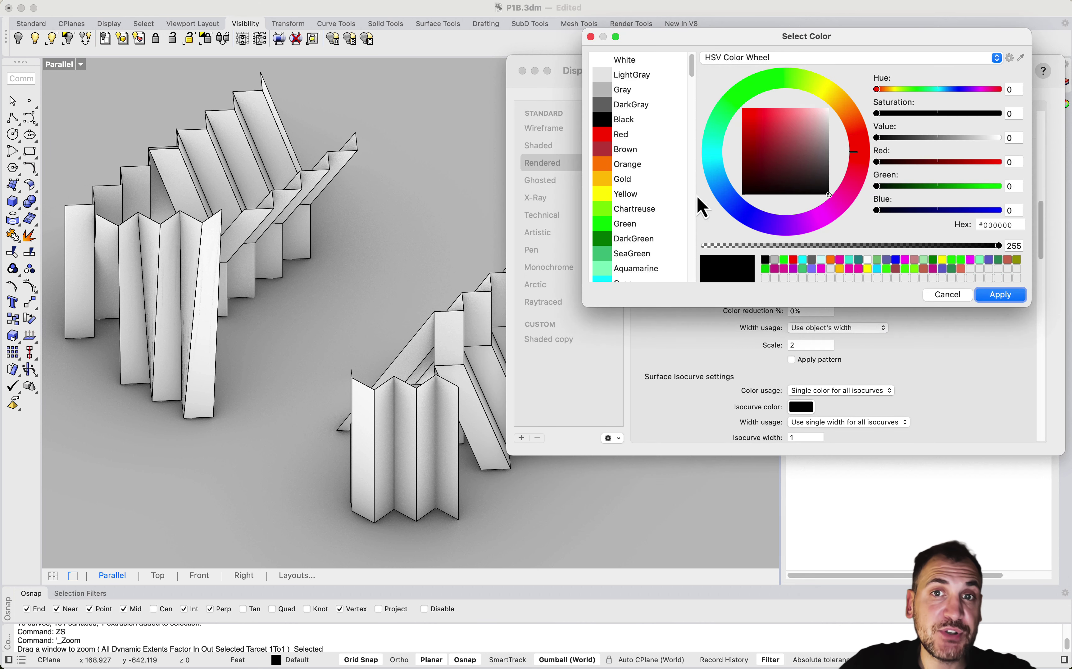
left_click(625, 135)
left_click(1001, 295)
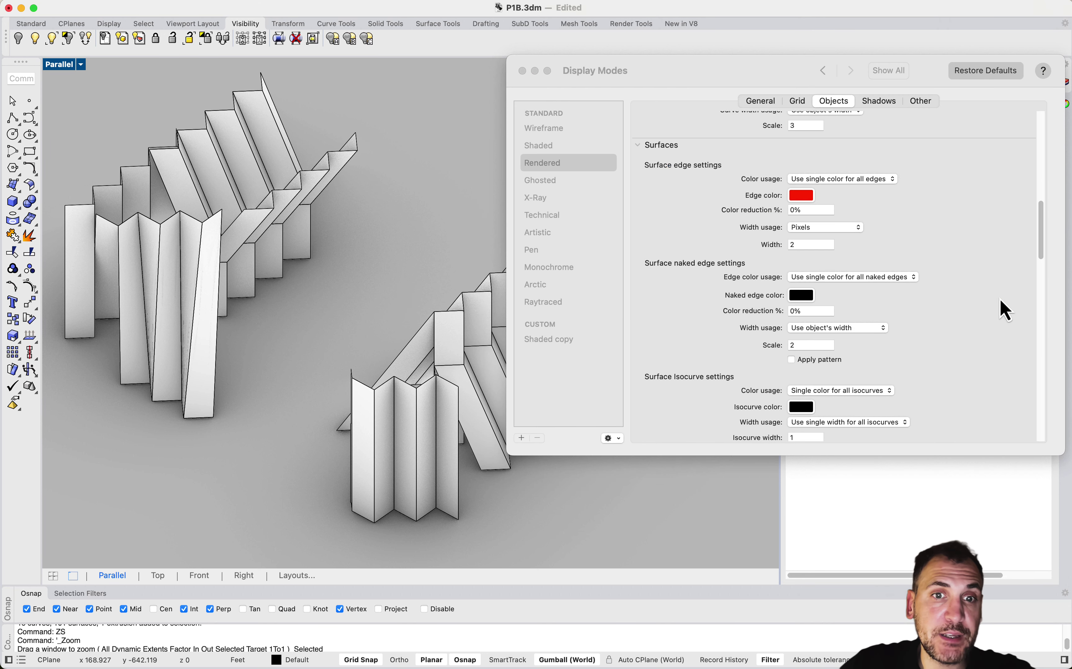
left_click(801, 245)
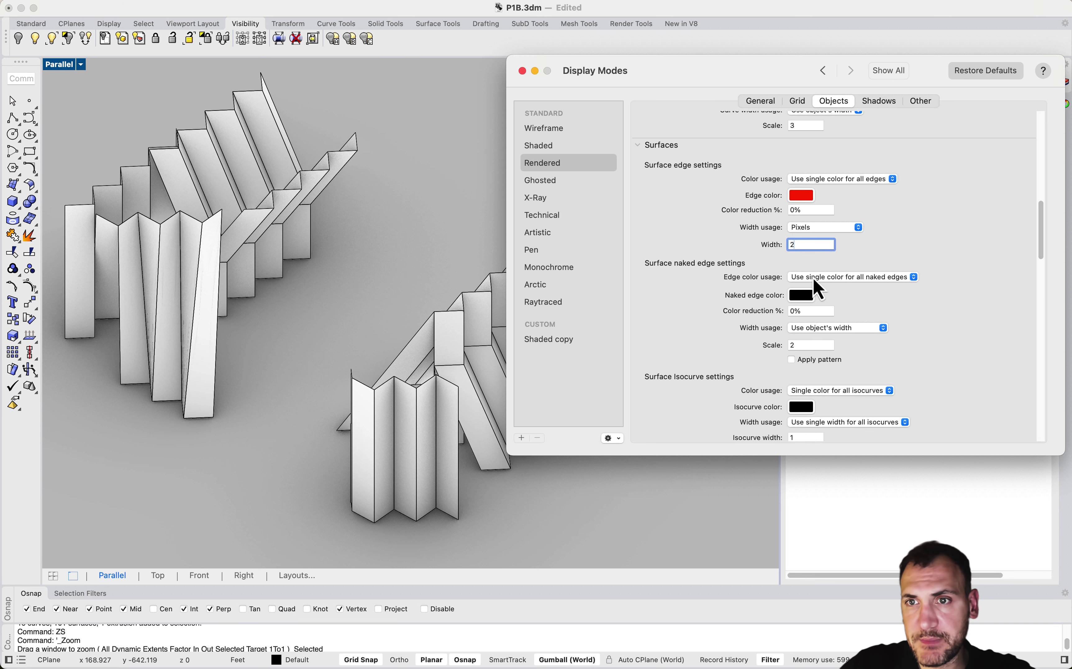
left_click(523, 72)
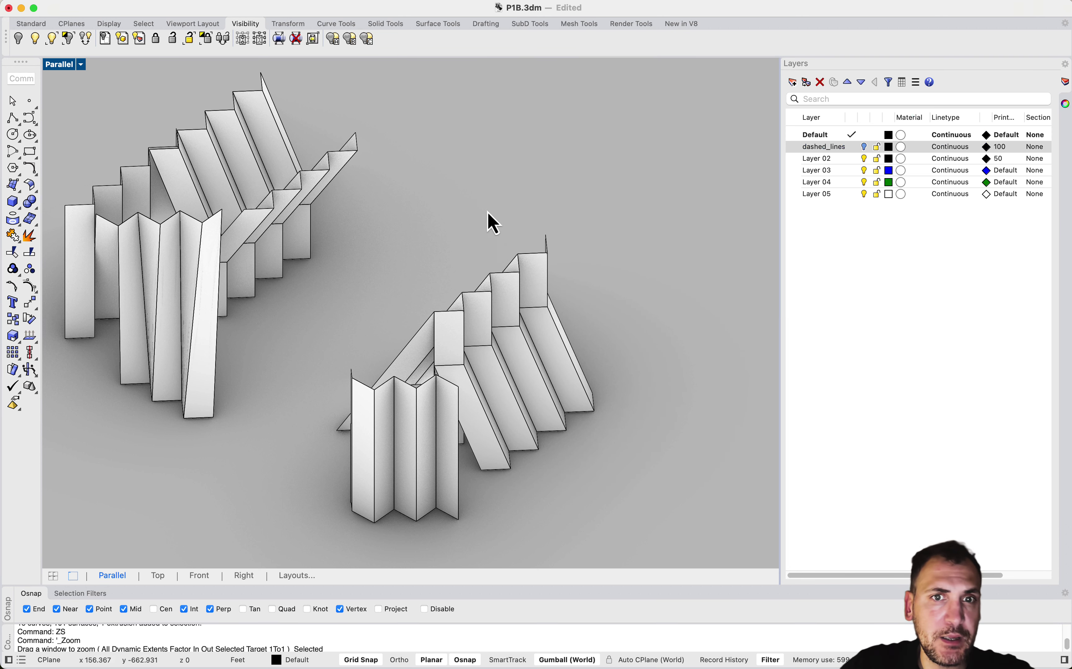
Turn Print Preview off and back on for the Parallel viewport.
left_click(67, 67)
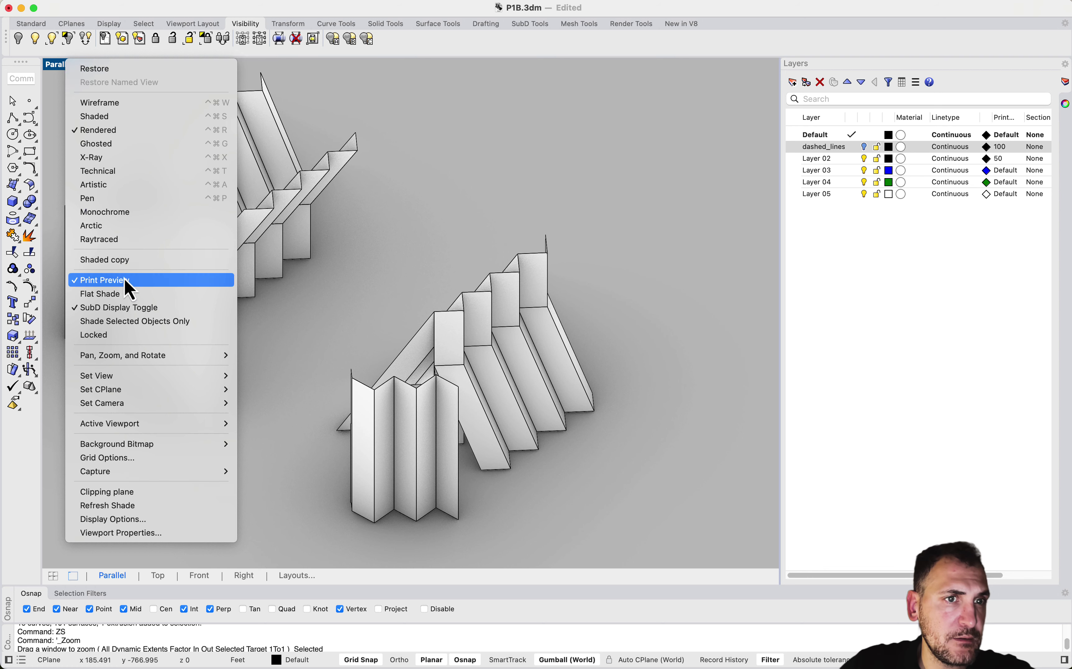
left_click(126, 280)
left_click(65, 67)
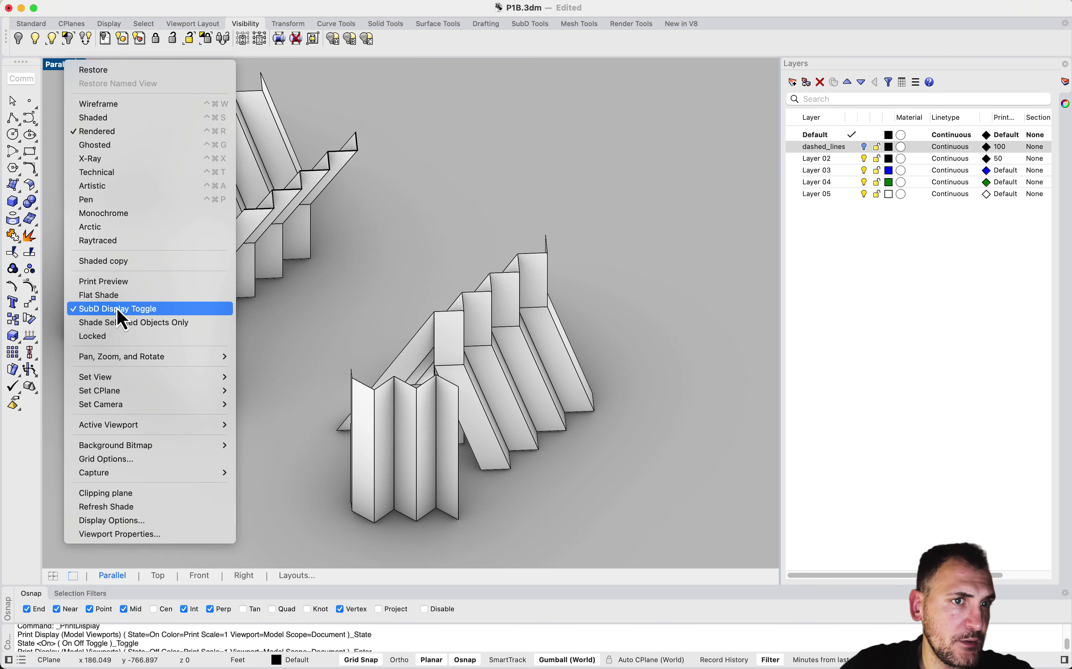
left_click(86, 279)
Set the Rendered mode's surface naked edge color to Red in its display settings.
left_click(63, 68)
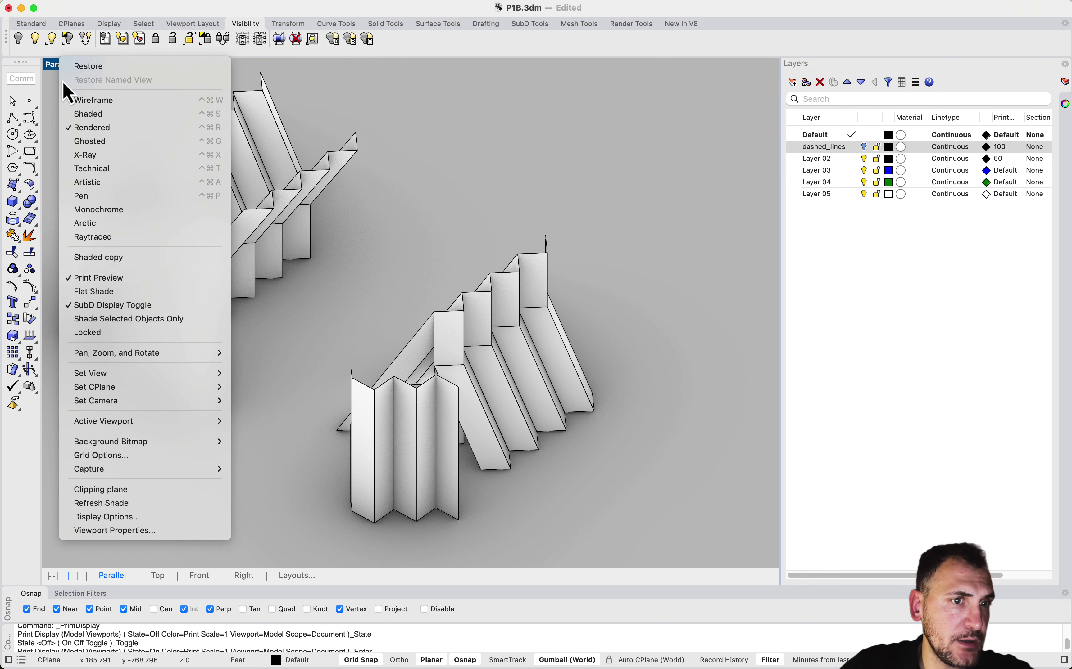
left_click(107, 517)
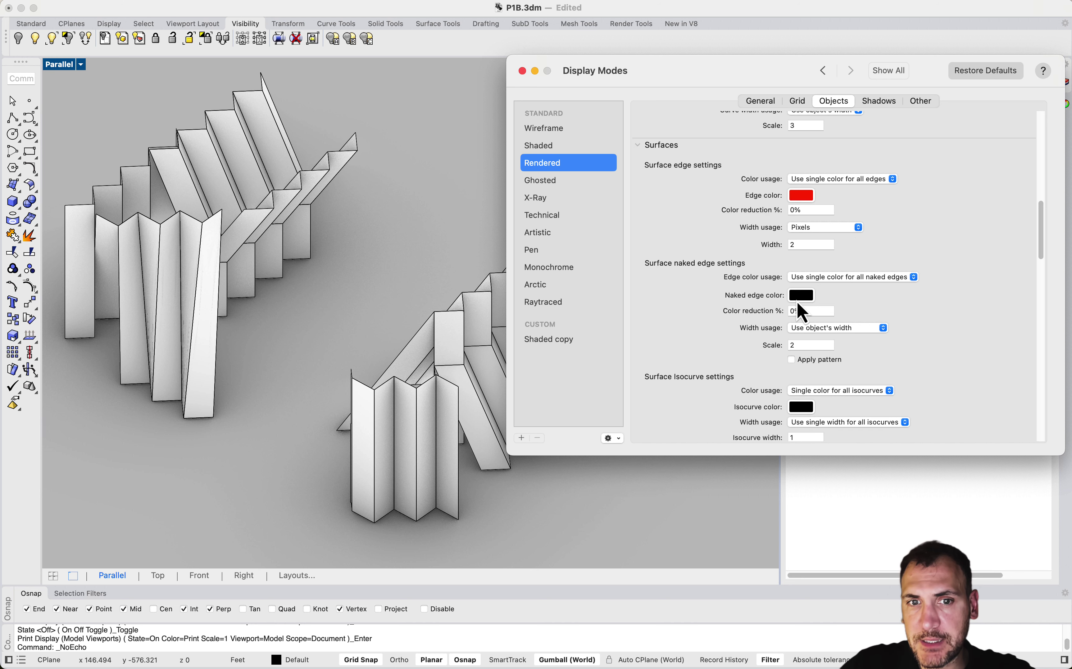
left_click(796, 302)
left_click_drag(789, 163, 831, 106)
left_click(982, 298)
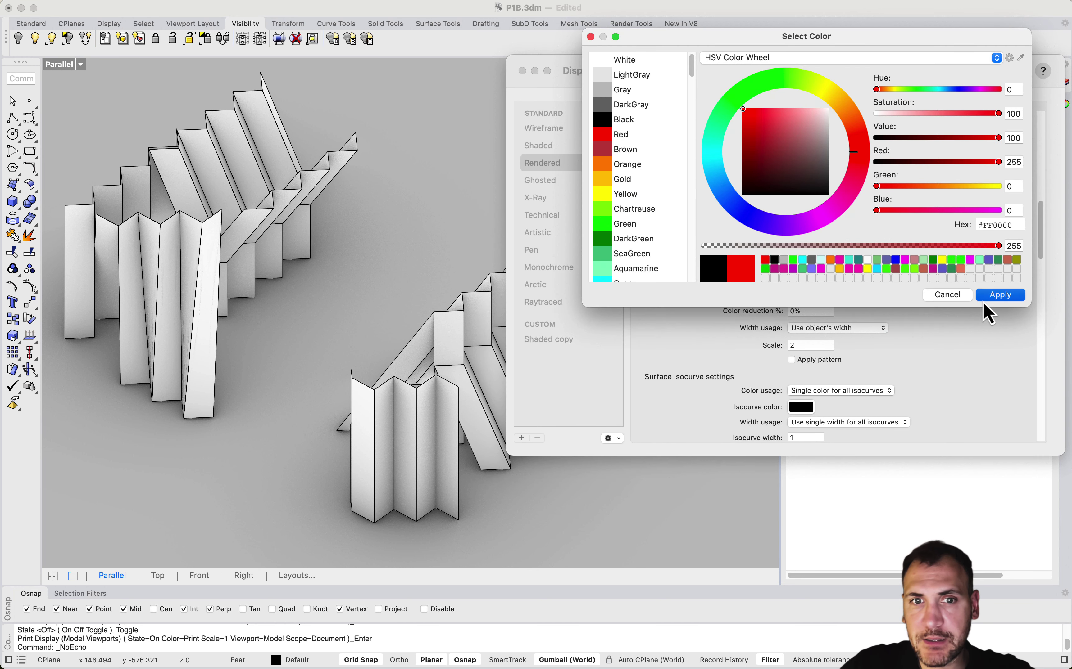
Switch the surface edge color usage to the object's color and back to a single color for all edges.
scroll(822, 378, "down", 5)
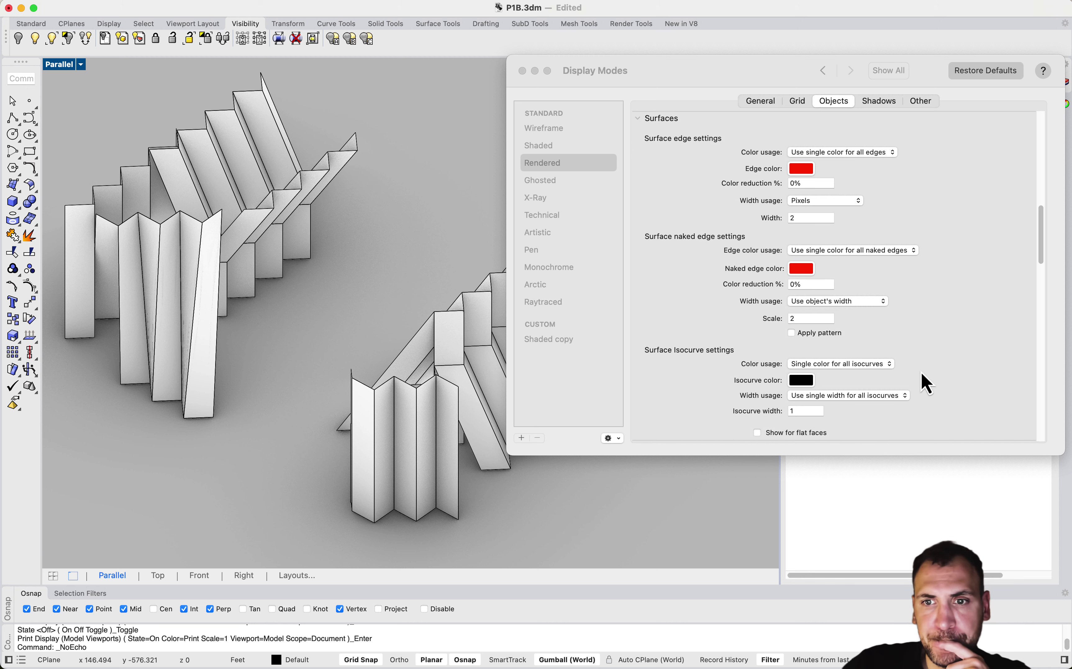
scroll(888, 351, "up", 5)
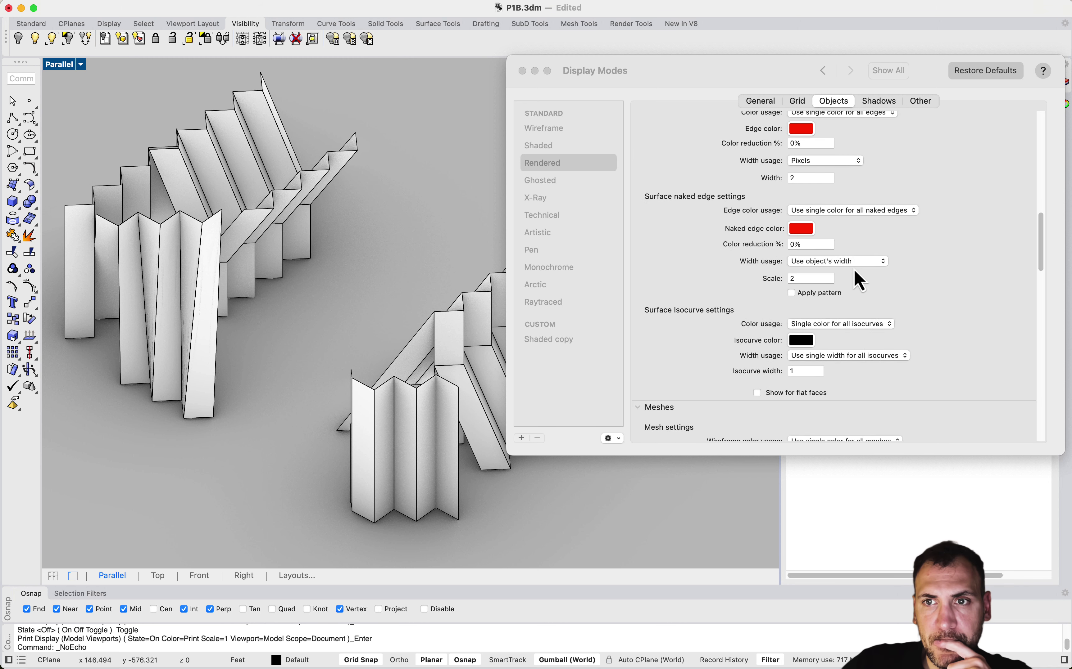
left_click(847, 163)
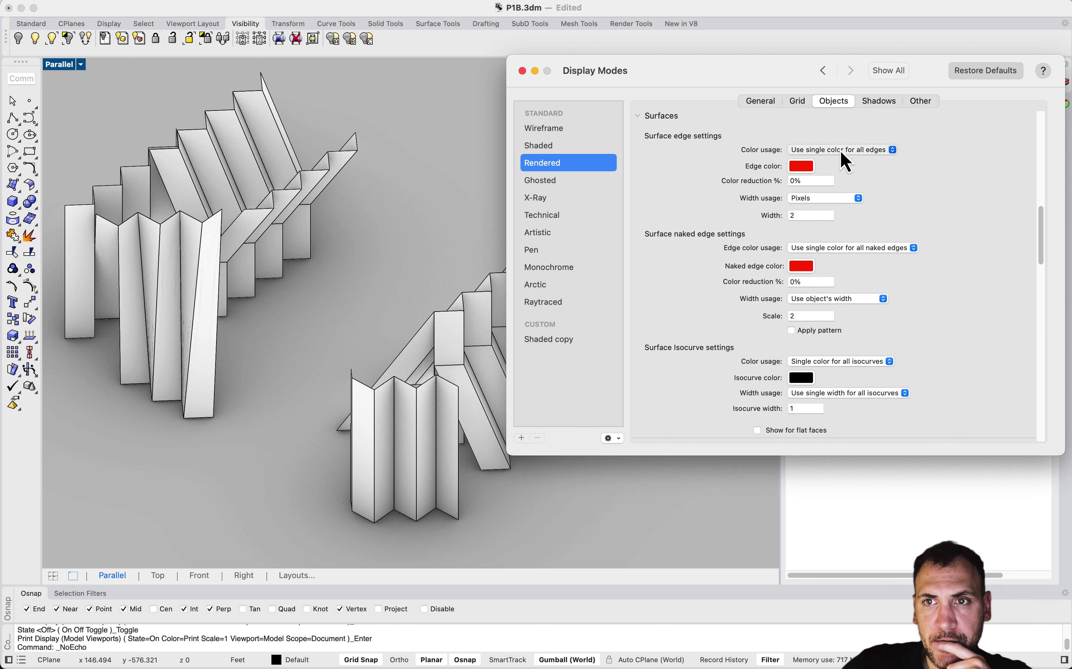
left_click(827, 149)
left_click(824, 127)
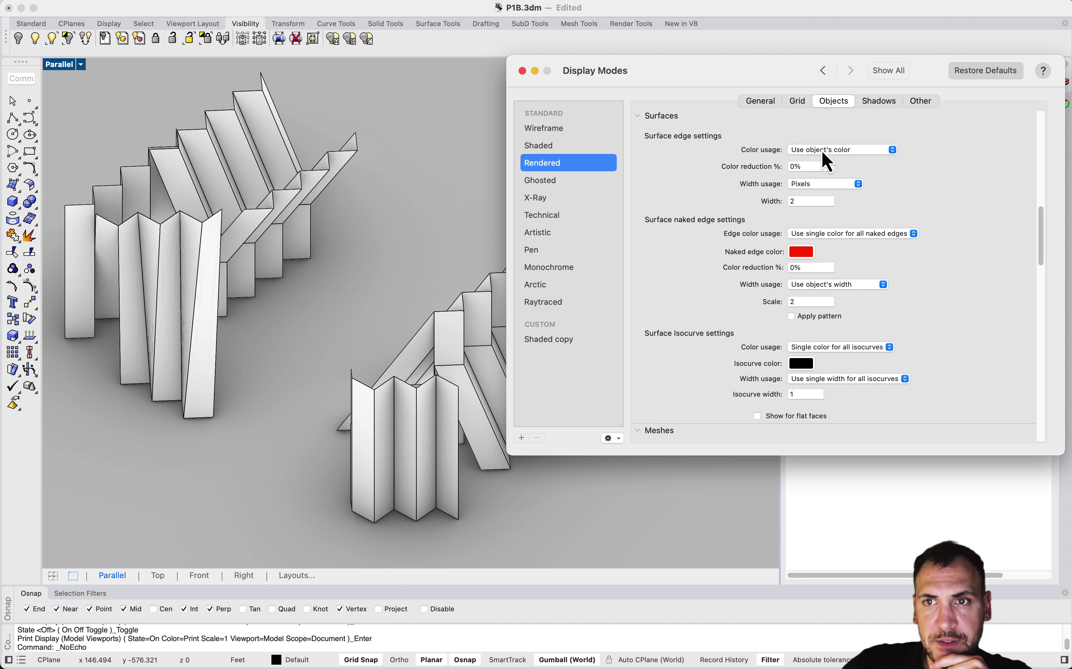
left_click(825, 151)
left_click(824, 175)
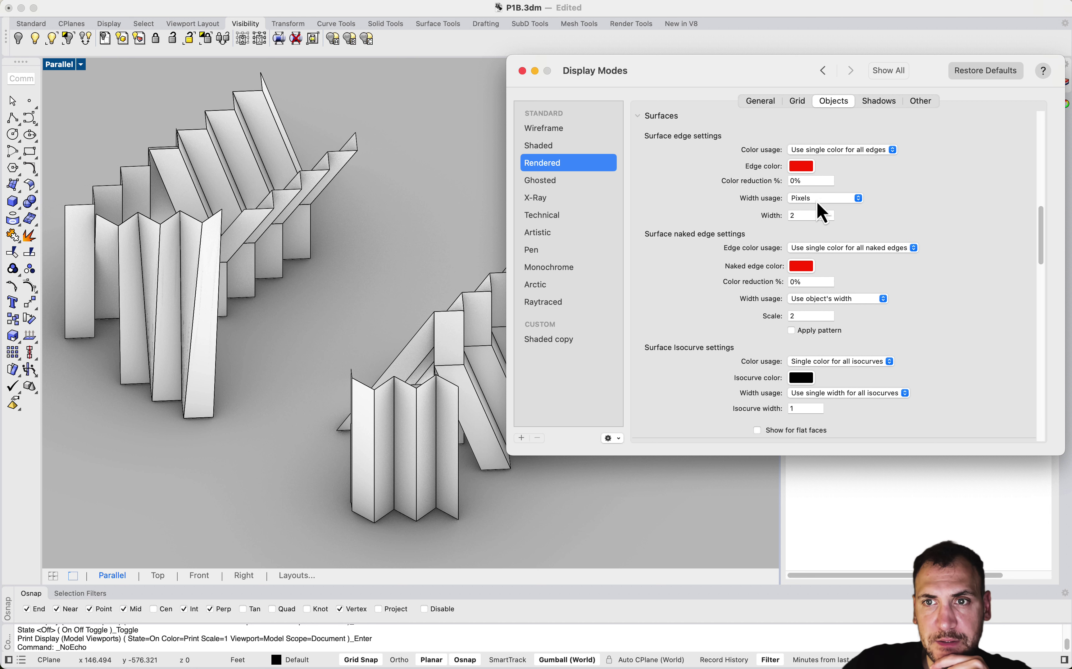
Set the Rendered mode's surface edge width to 6 pixels.
double_click(806, 216)
type("6")
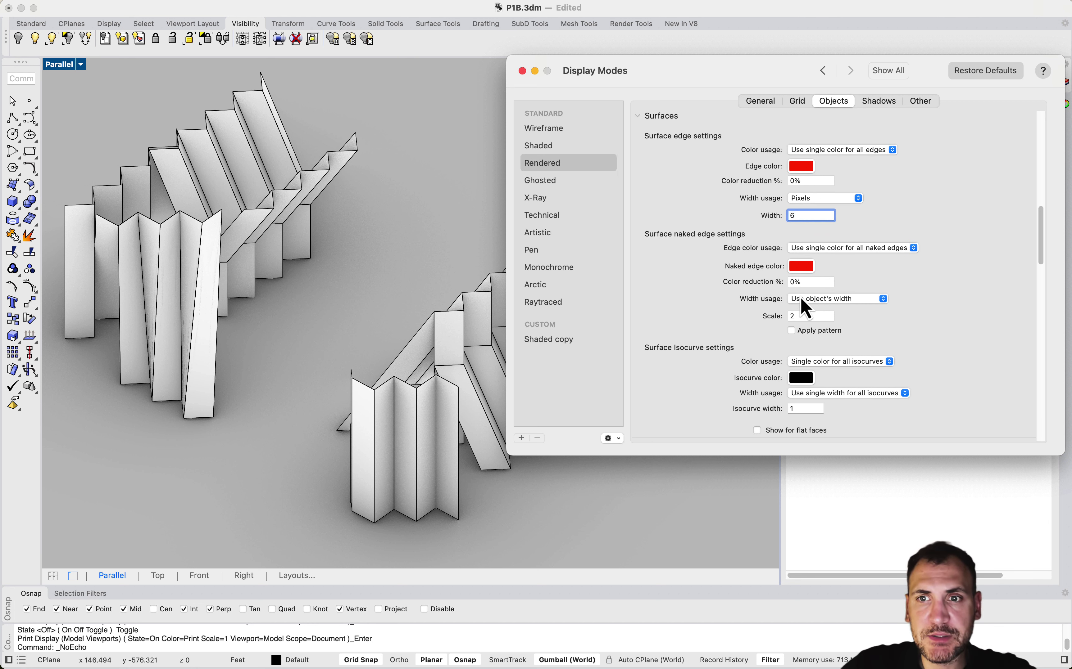
left_click(803, 315)
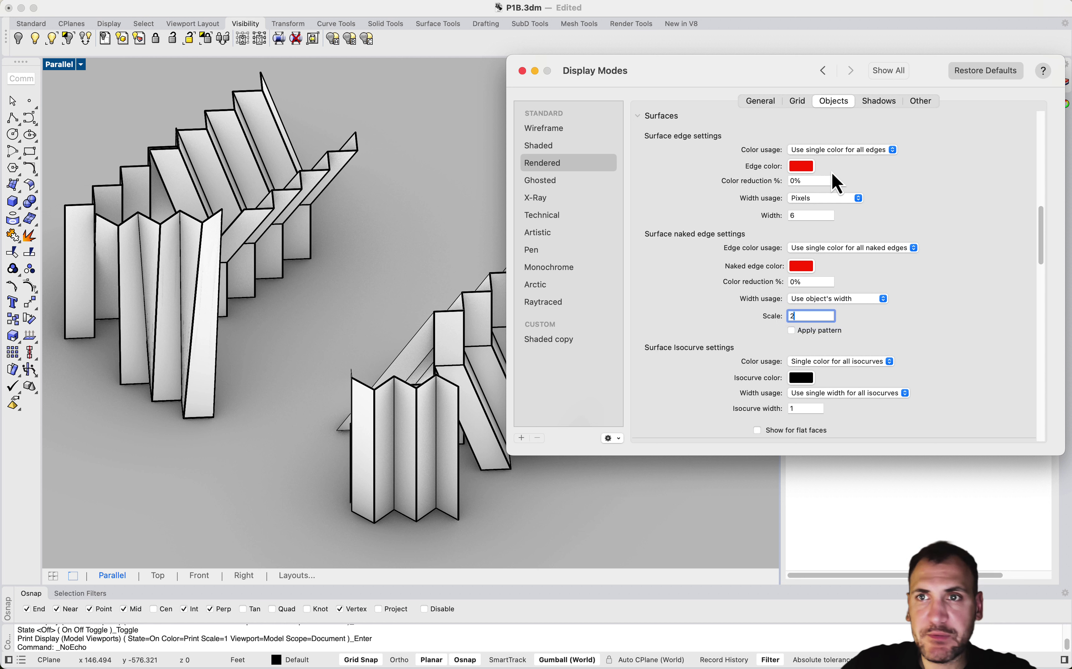
Set the Rendered mode's surface edge color to Black.
mouse_move(1036, 237)
left_mouse_down()
mouse_move(1037, 196)
mouse_move(1037, 216)
left_mouse_up()
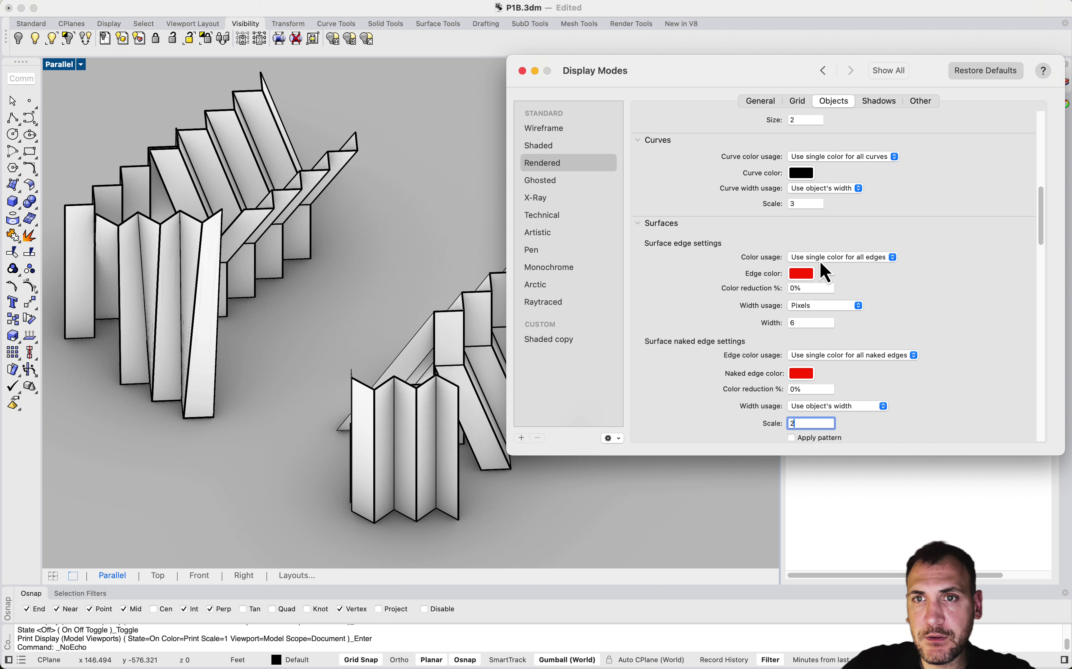
left_click(801, 274)
left_click(629, 120)
left_click(999, 294)
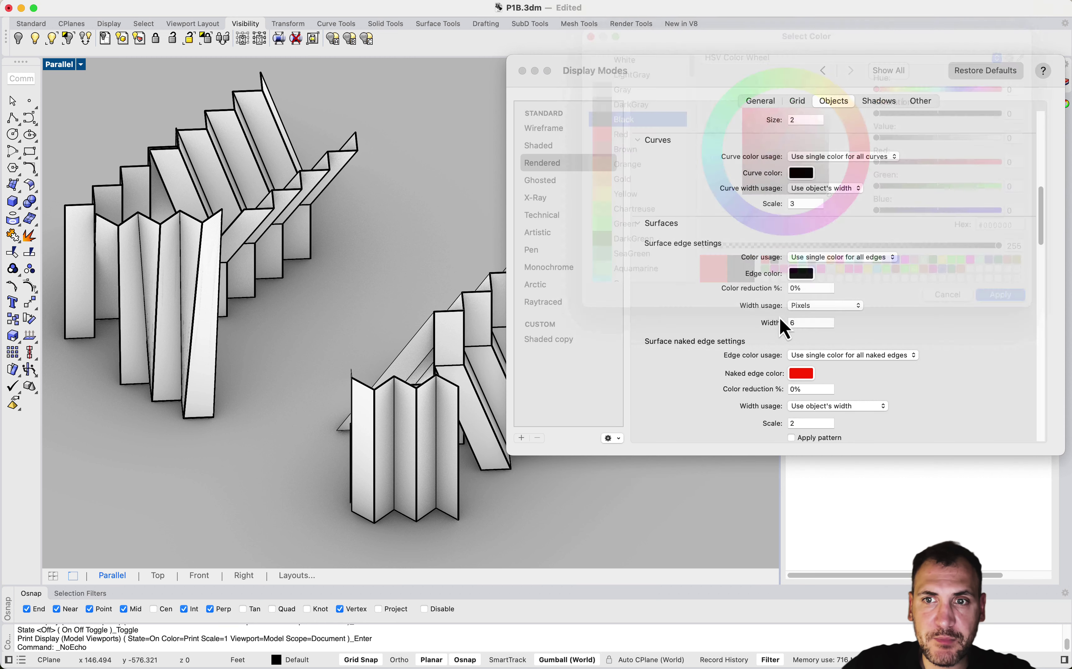
Set the Rendered mode's surface edge width to 2 pixels and close the display mode settings.
left_click(806, 322)
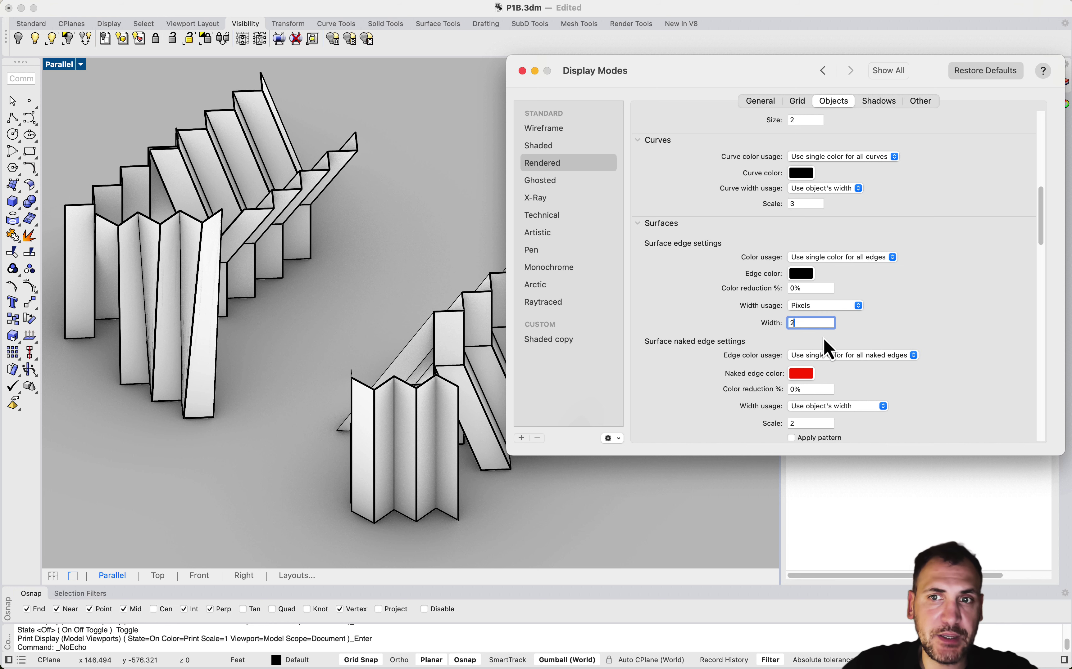
left_click(803, 424)
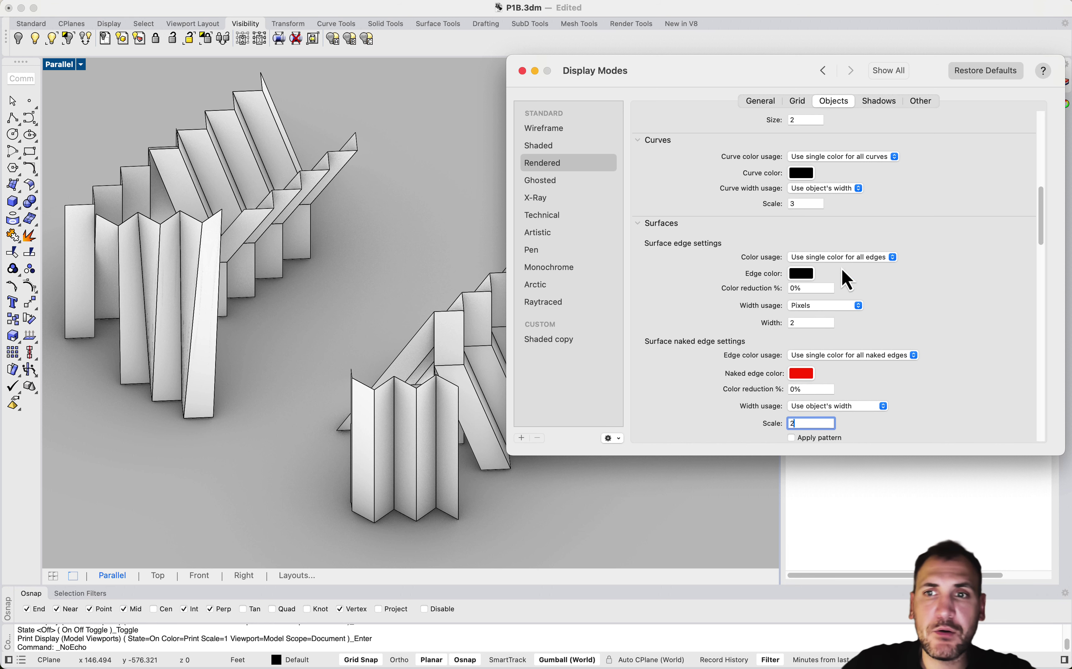
scroll(929, 204, "up", 6)
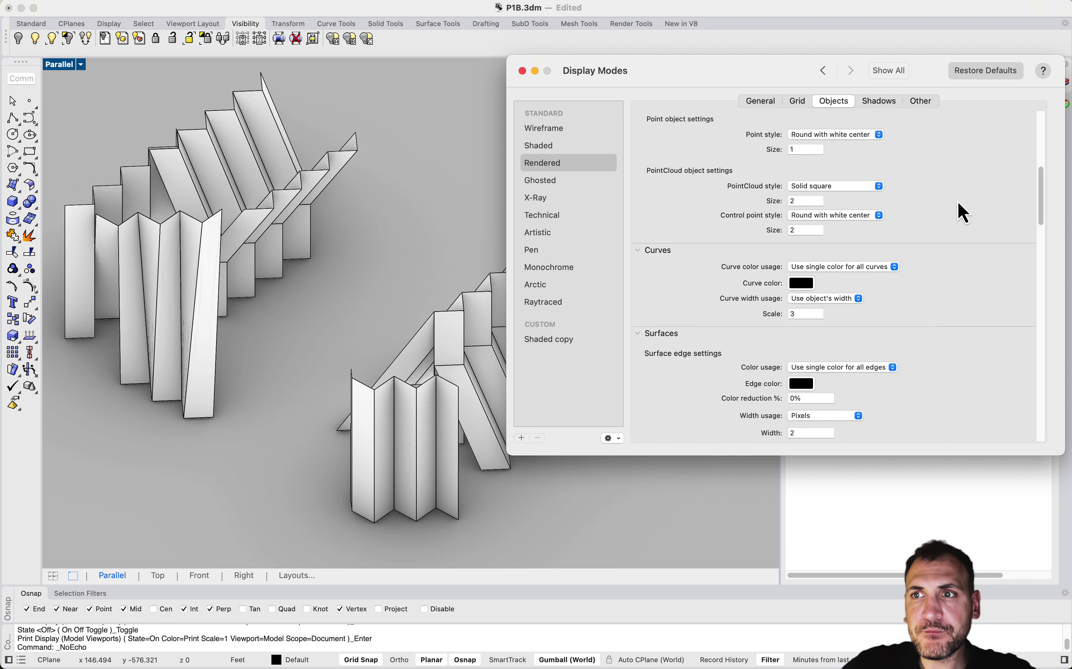
left_click(523, 71)
scroll(696, 201, "down", 3)
scroll(752, 190, "up", 2)
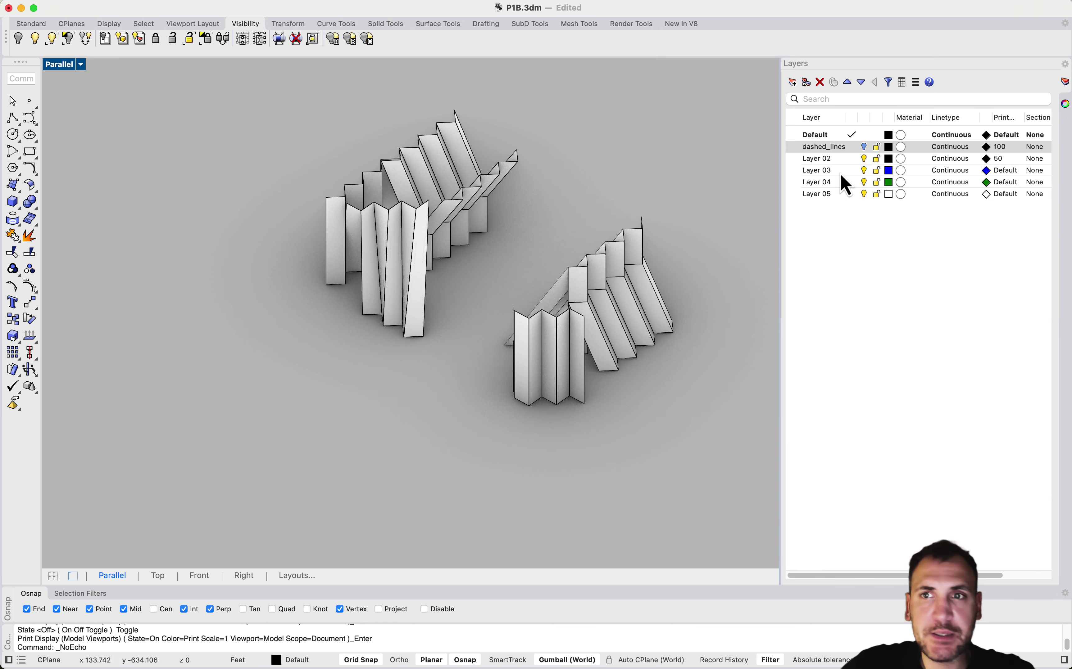
Turn on the dashed_lines layer to show the bounding boxes around the folded models.
left_click(864, 147)
right_click_drag(650, 168, 583, 234)
scroll(588, 176, "up", 3)
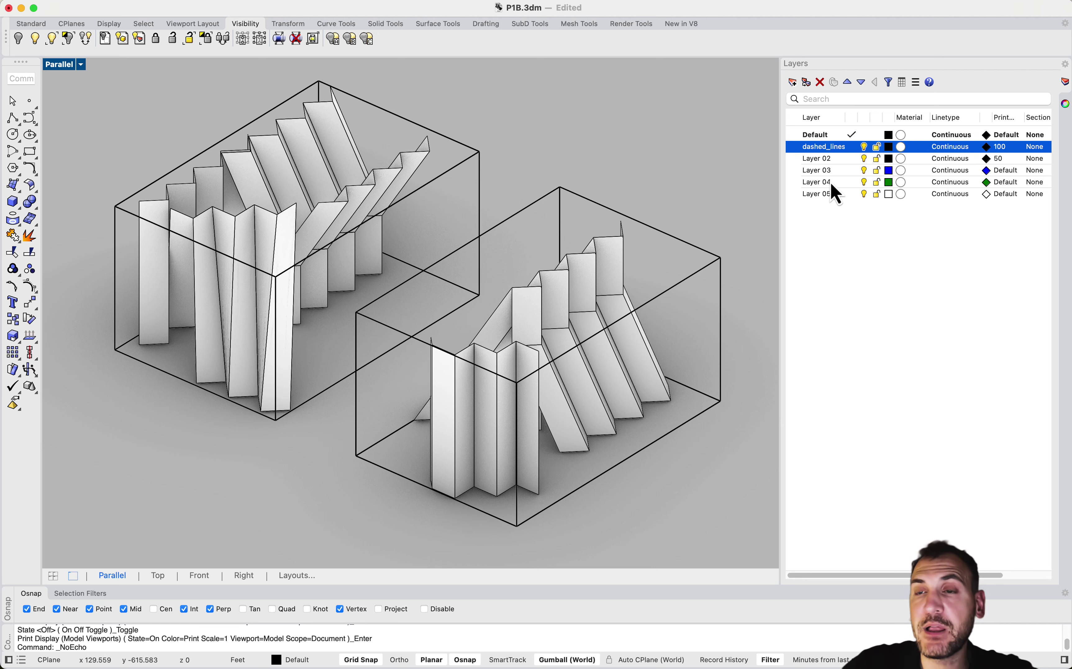
Assign the Dashed linetype to the dashed_lines layer.
left_click(947, 148)
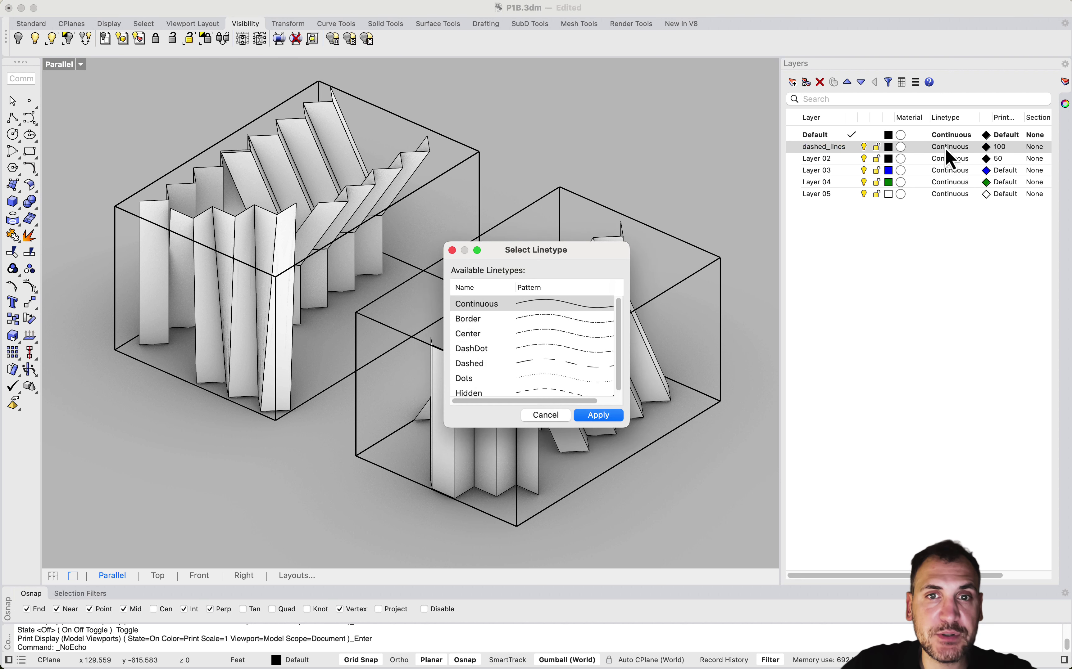
left_click_drag(575, 250, 684, 87)
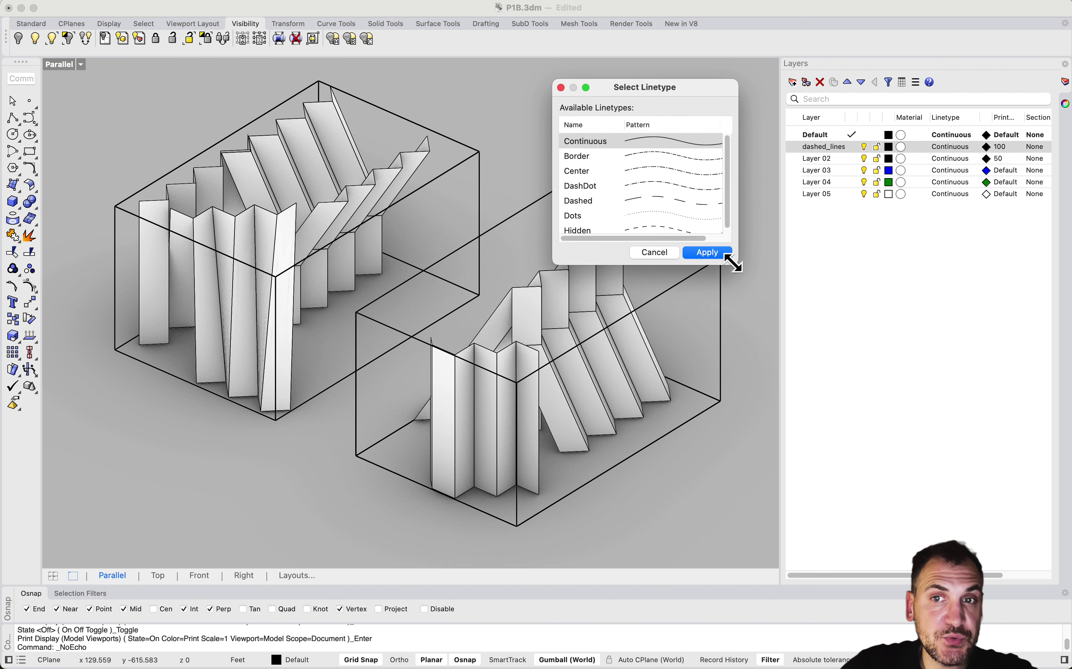
left_click_drag(737, 264, 785, 401)
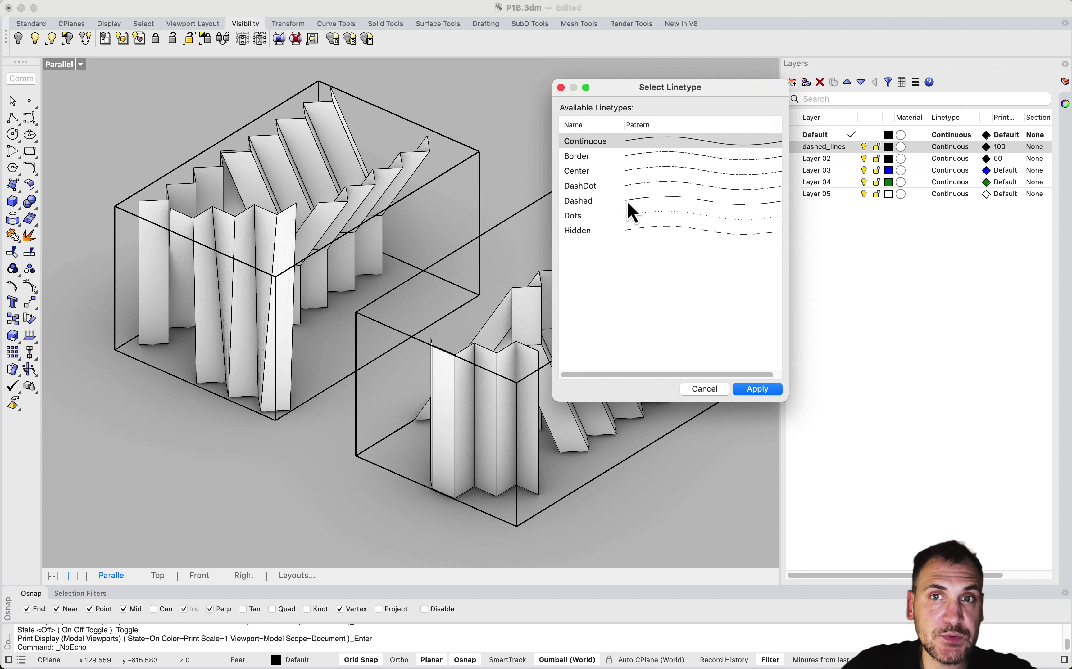
left_click(579, 201)
left_click(757, 390)
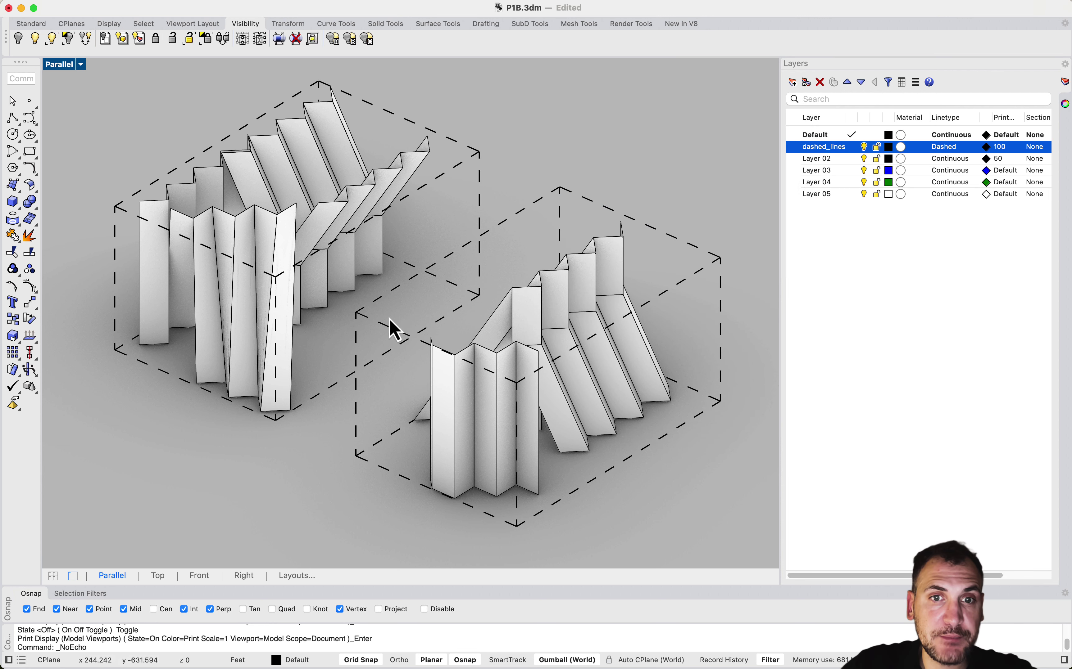
Set the dashed_lines layer's print width to 5 mm.
left_click(1002, 148)
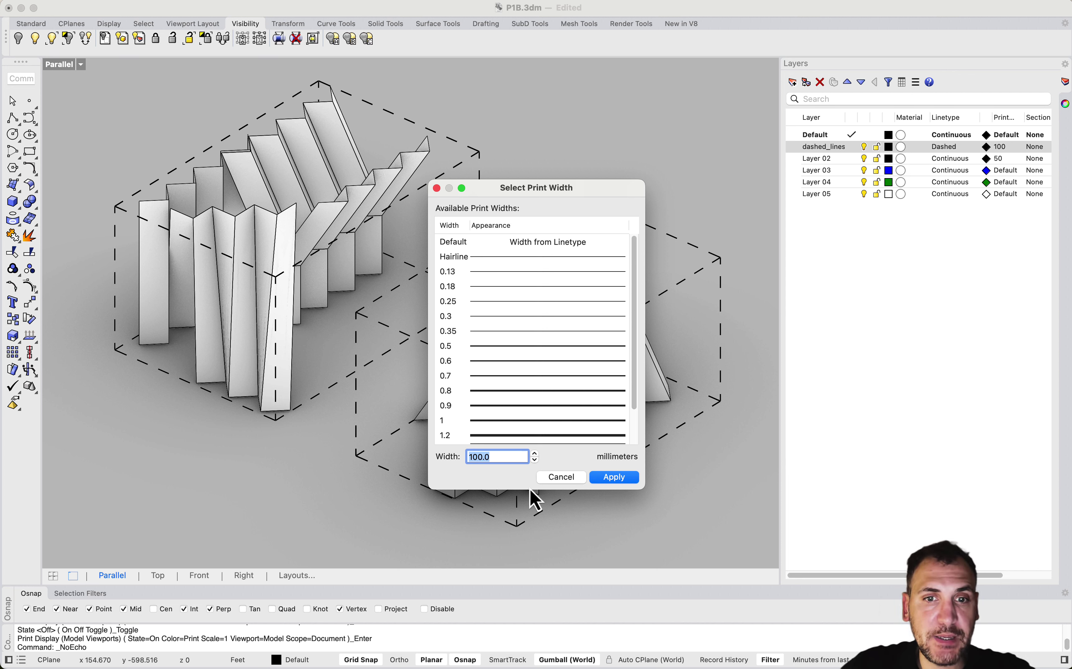
type("5")
left_click(615, 478)
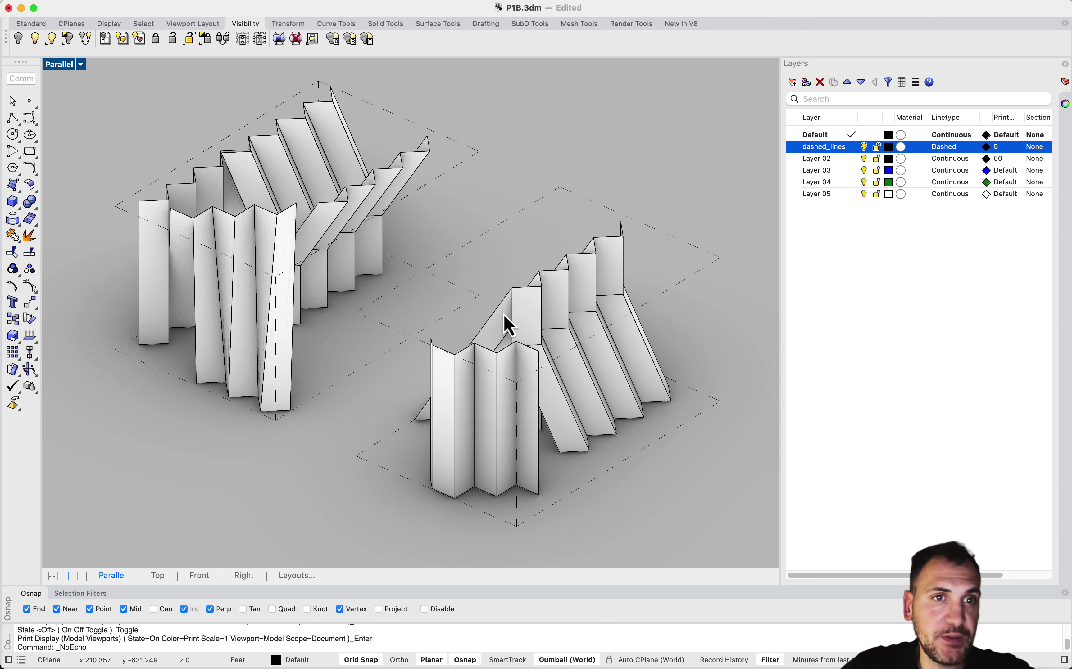
Set the dashed_lines layer's print width to 50 mm and check the dashed boxes in the Parallel view.
left_click(1010, 152)
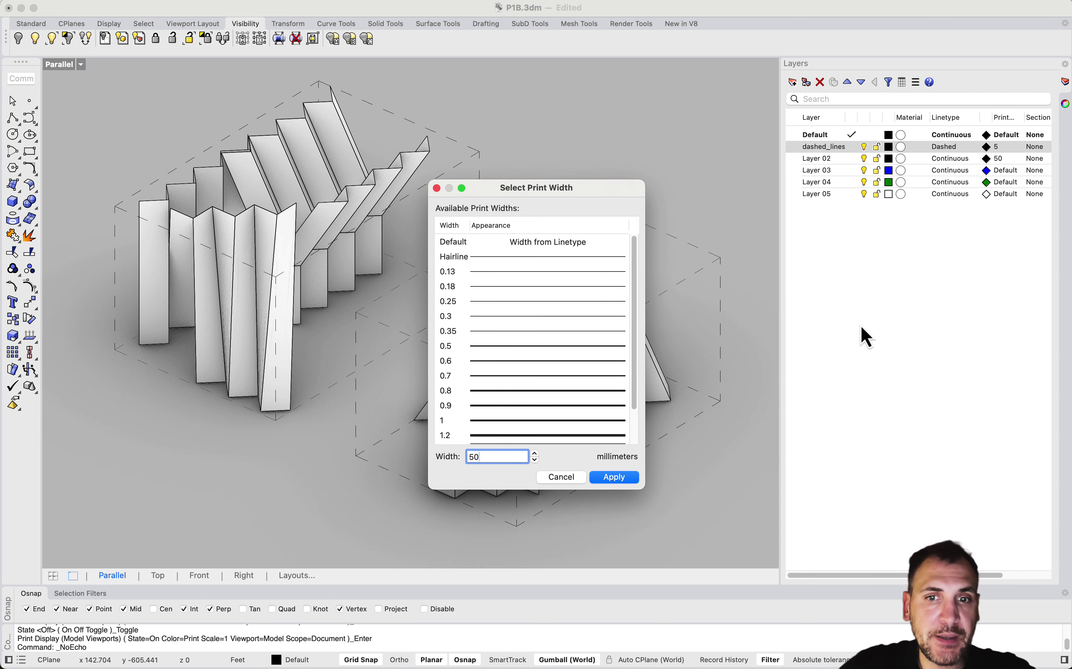
left_click(618, 478)
scroll(651, 406, "down", 2)
scroll(602, 370, "up", 2)
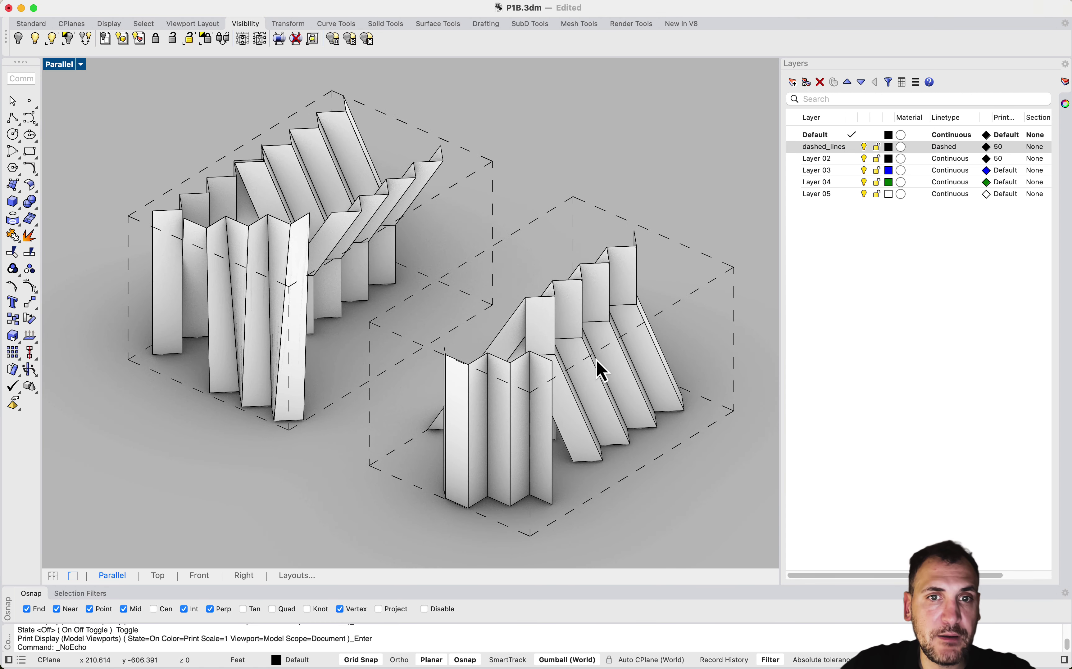
right_click_drag(601, 369, 544, 352)
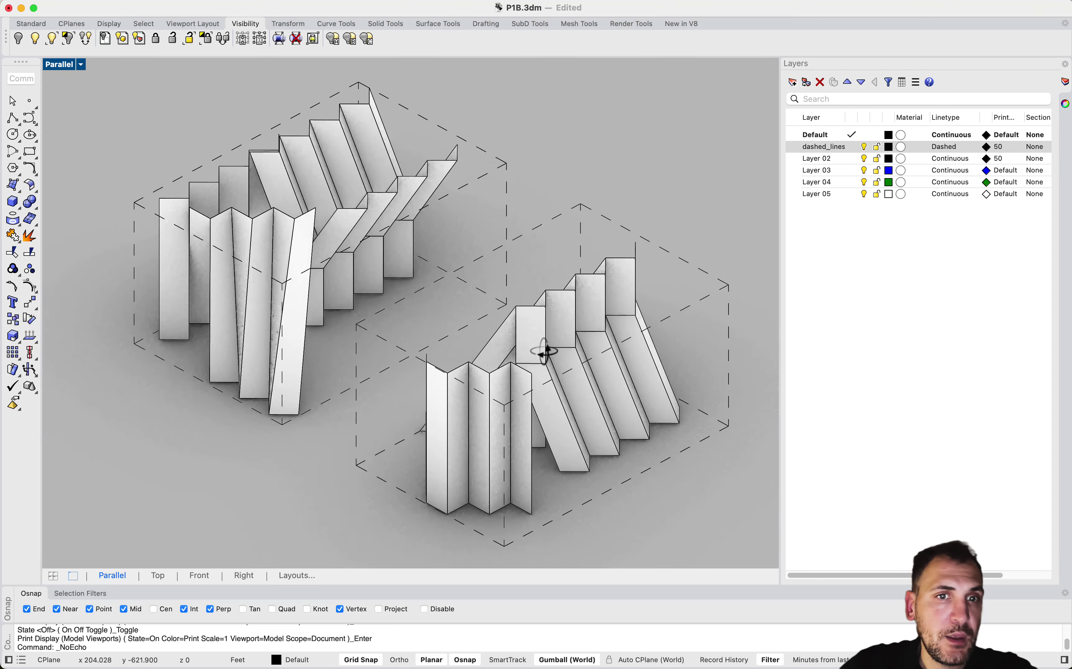
left_click(413, 301)
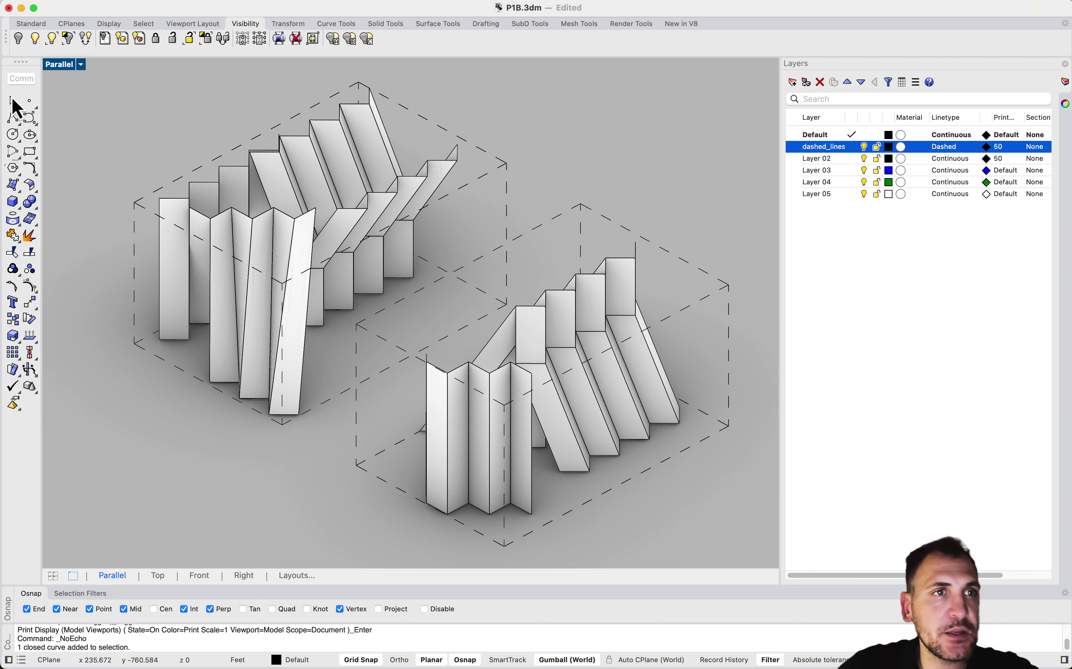
left_click_drag(38, 85, 64, 82)
left_click(35, 77)
type("set")
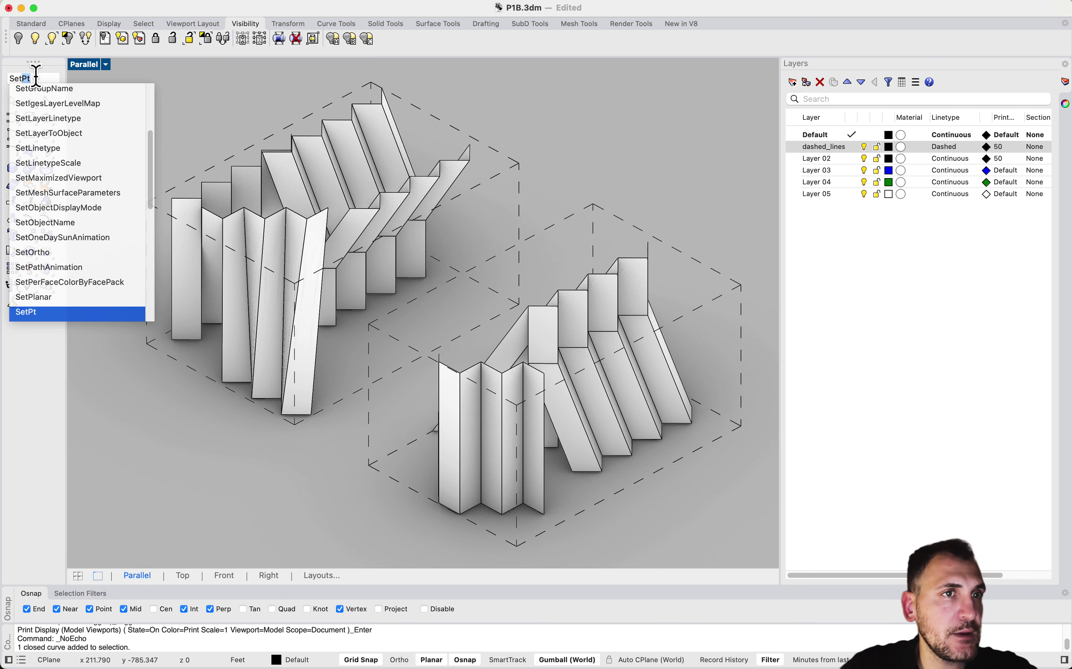
type("lin")
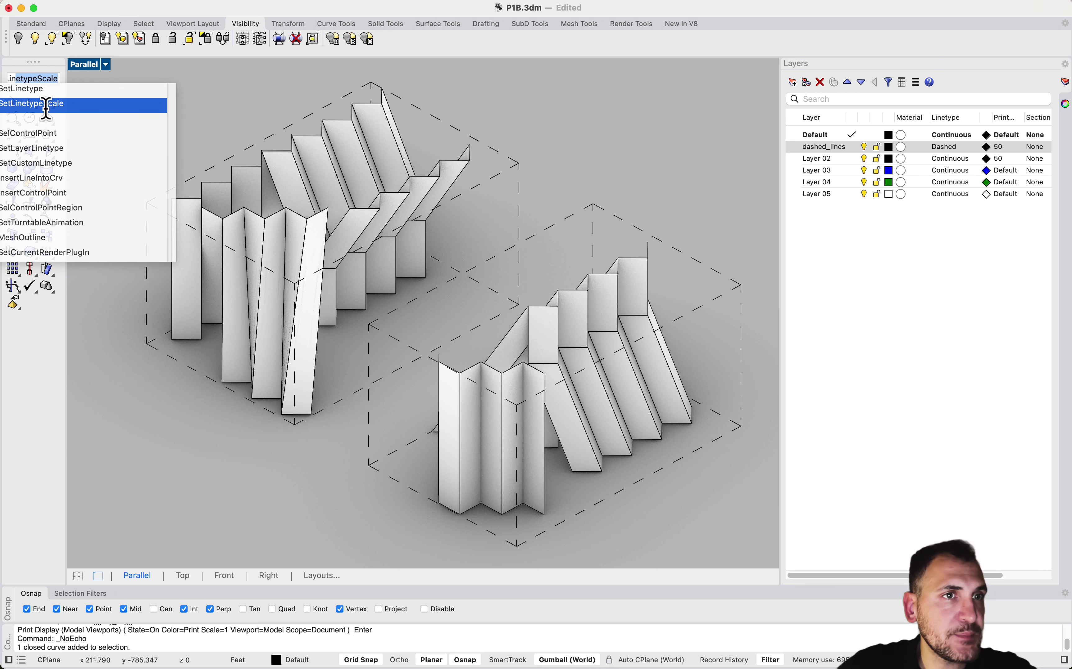
left_click(108, 105)
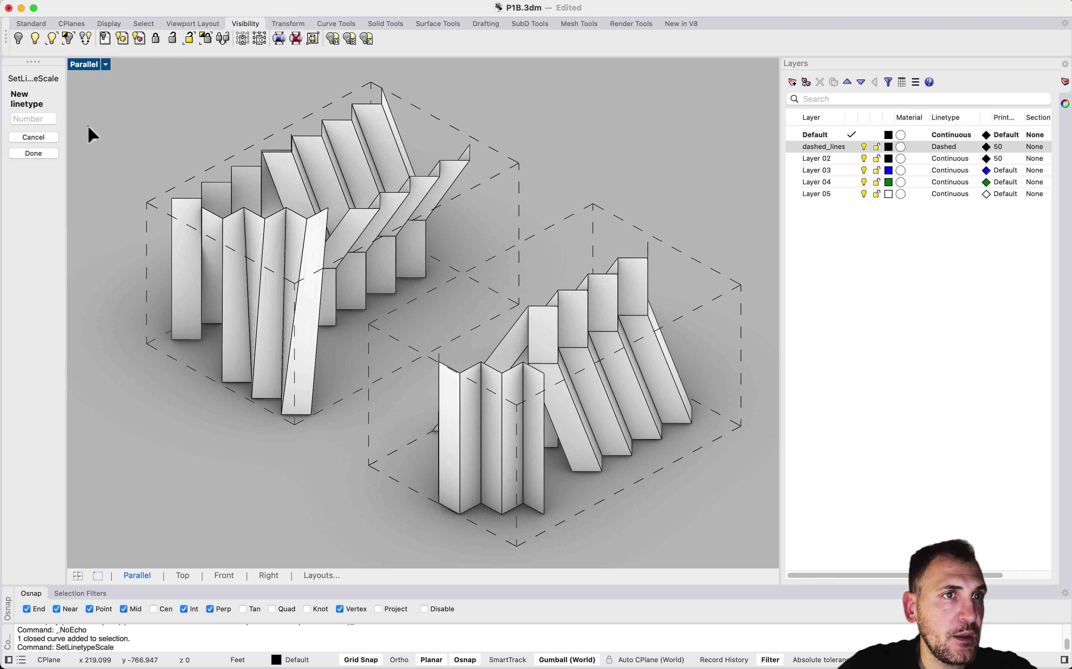
right_click(840, 148)
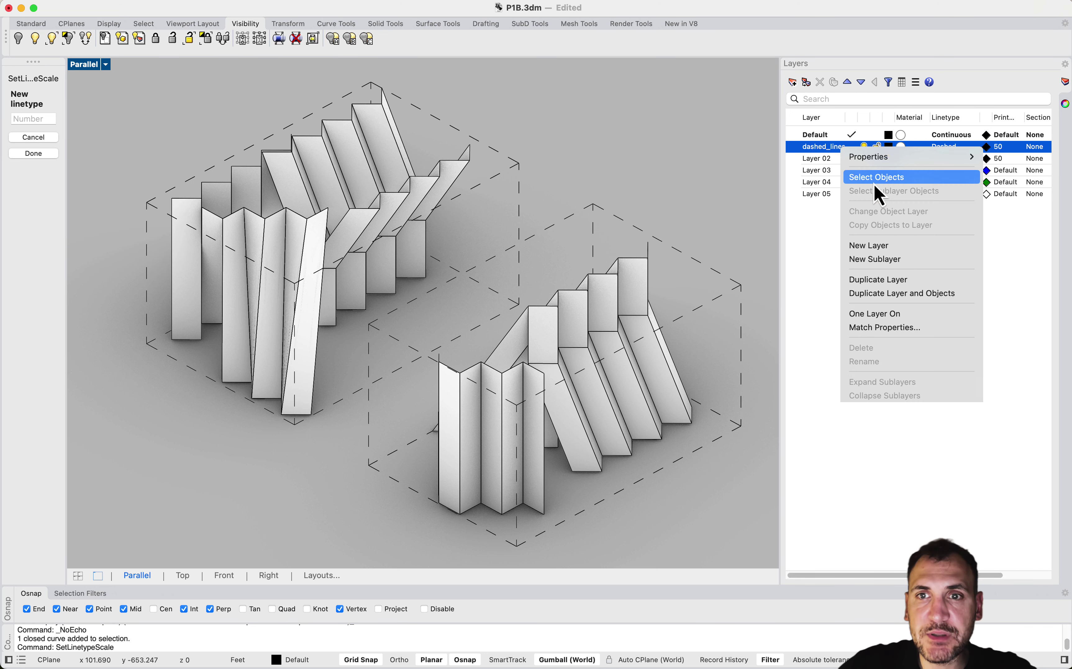
left_click(879, 175)
key("Escape")
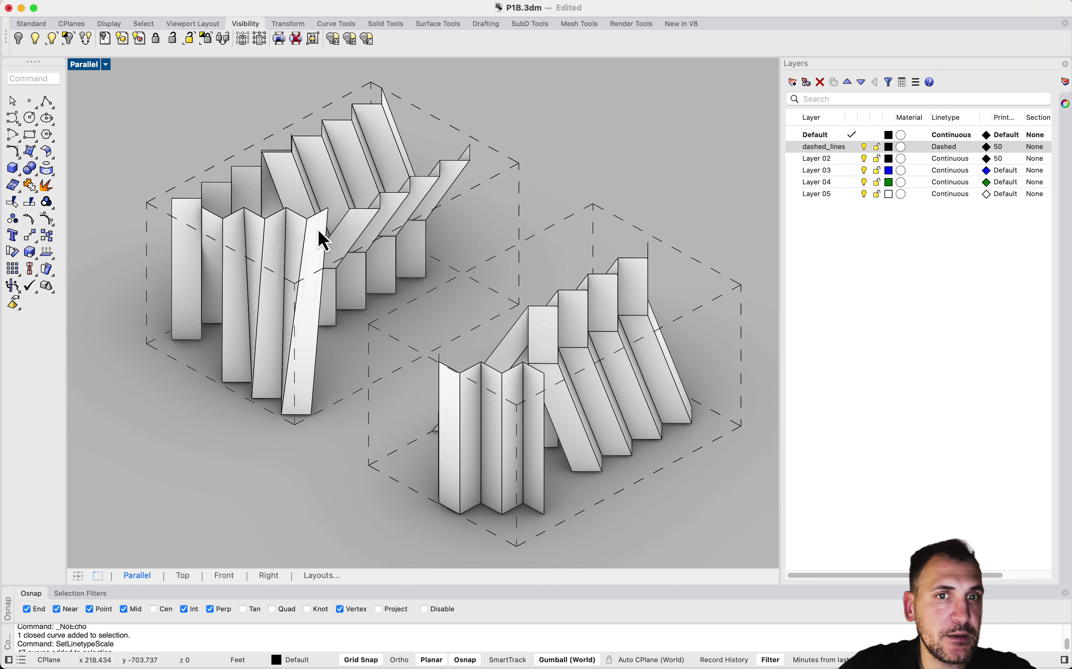
Select all objects on the dashed_lines layer and reduce their linetype scale with SetLinetypeScale for shorter dashes.
left_click(837, 159)
left_click(839, 147)
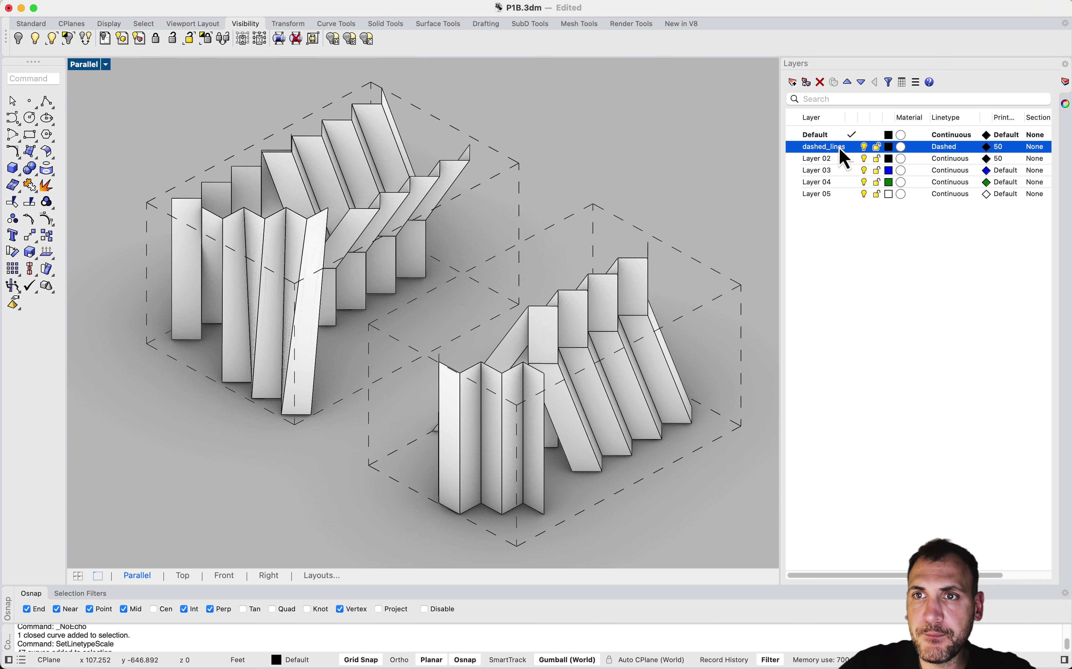
right_click(847, 147)
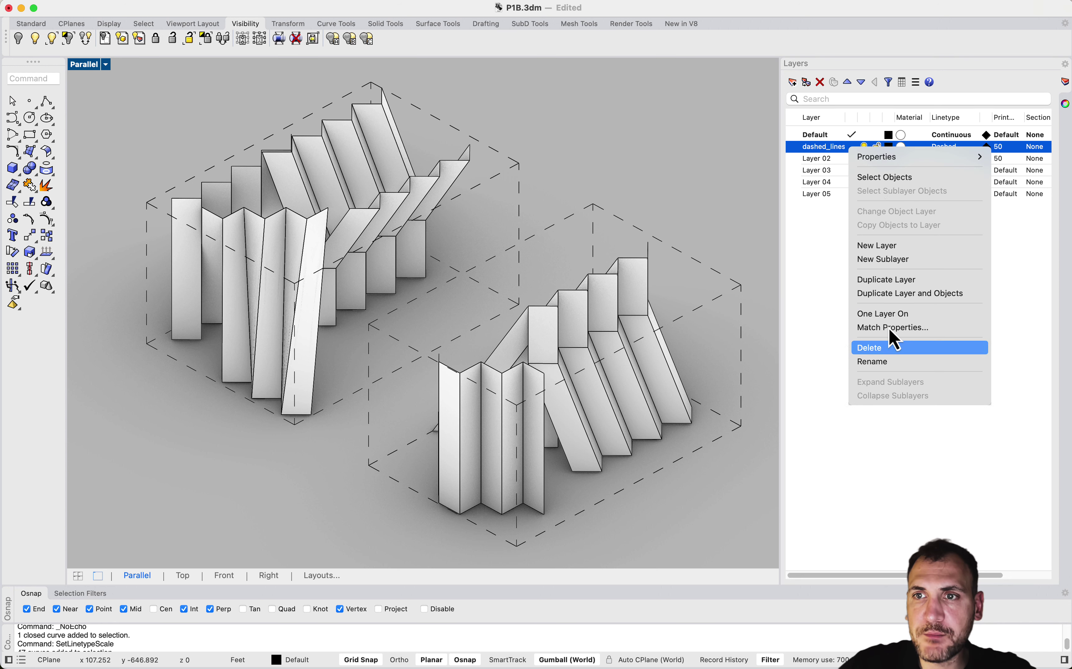
left_click(893, 181)
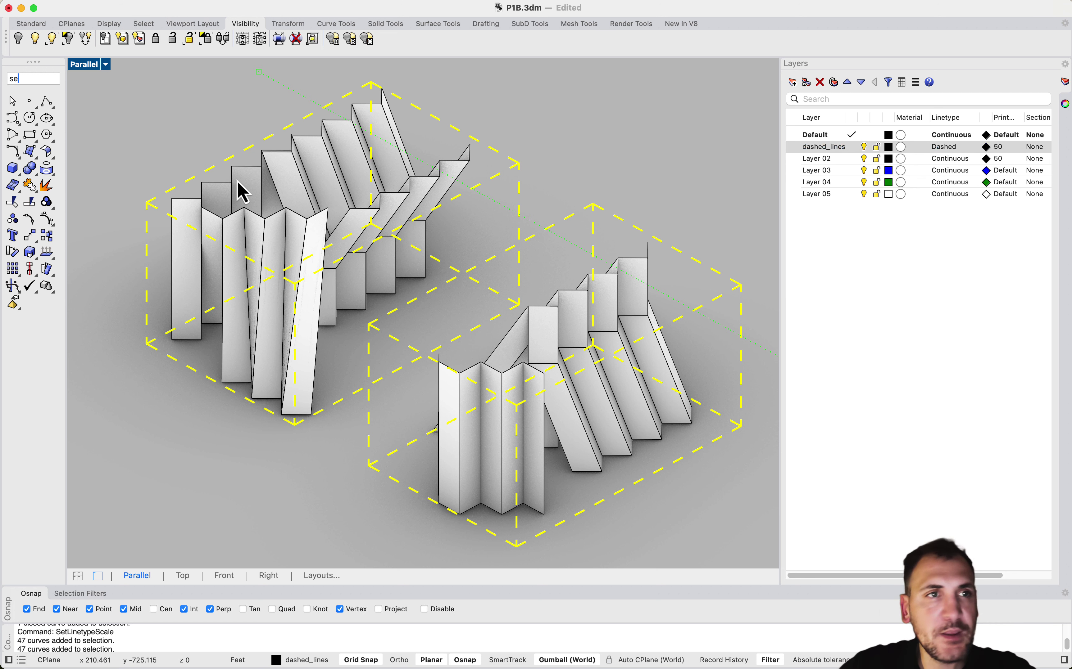
type("SetLi")
left_click(67, 104)
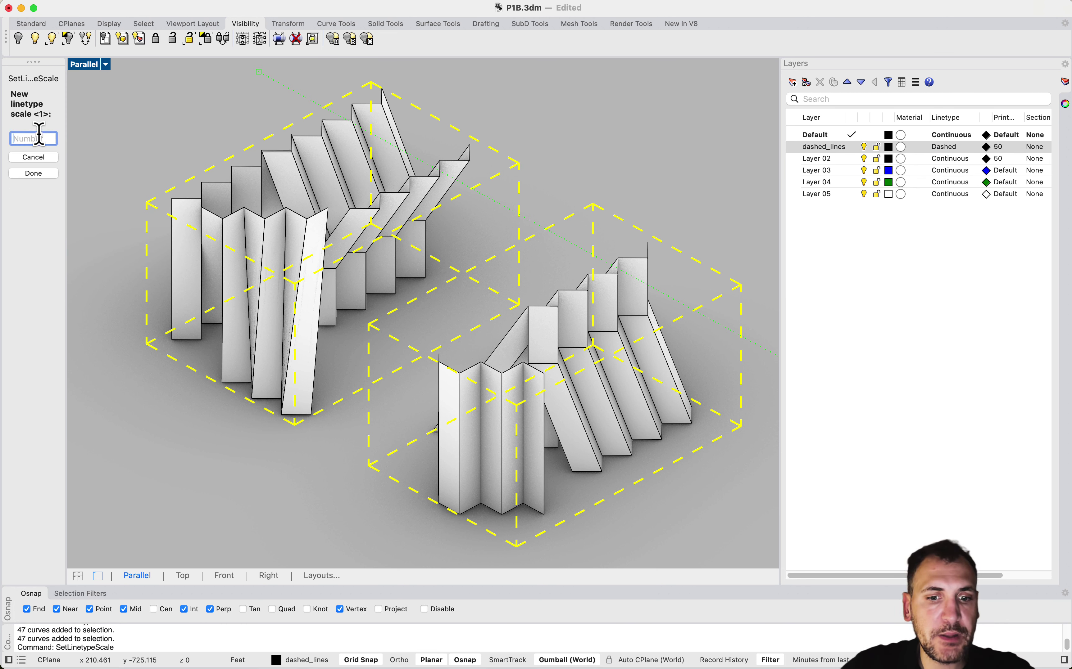
key("Return")
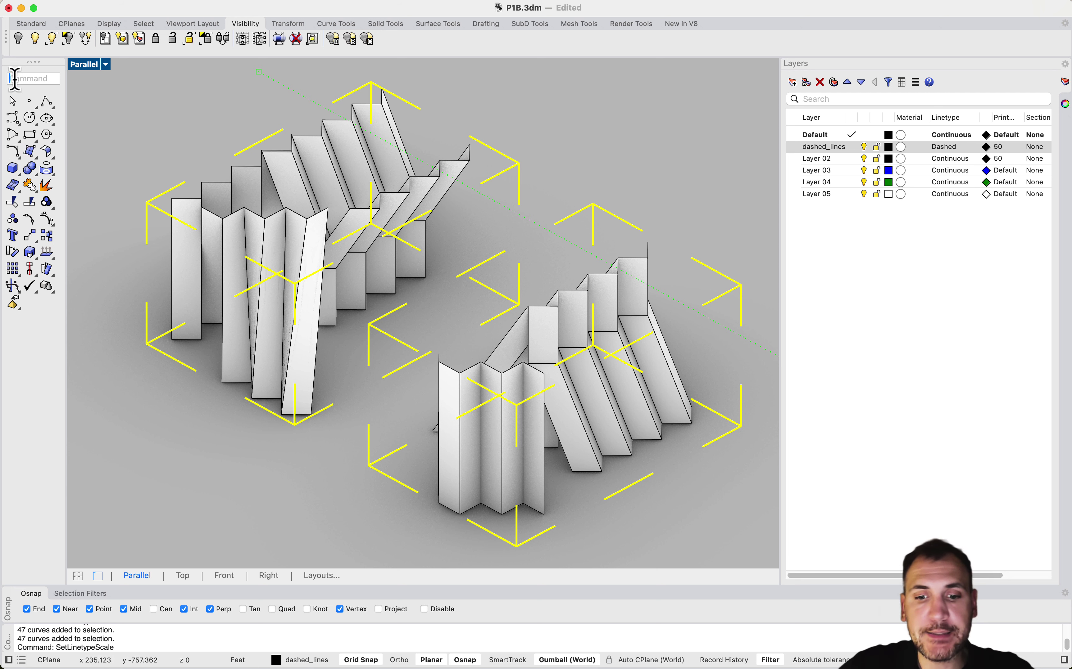
key("Return")
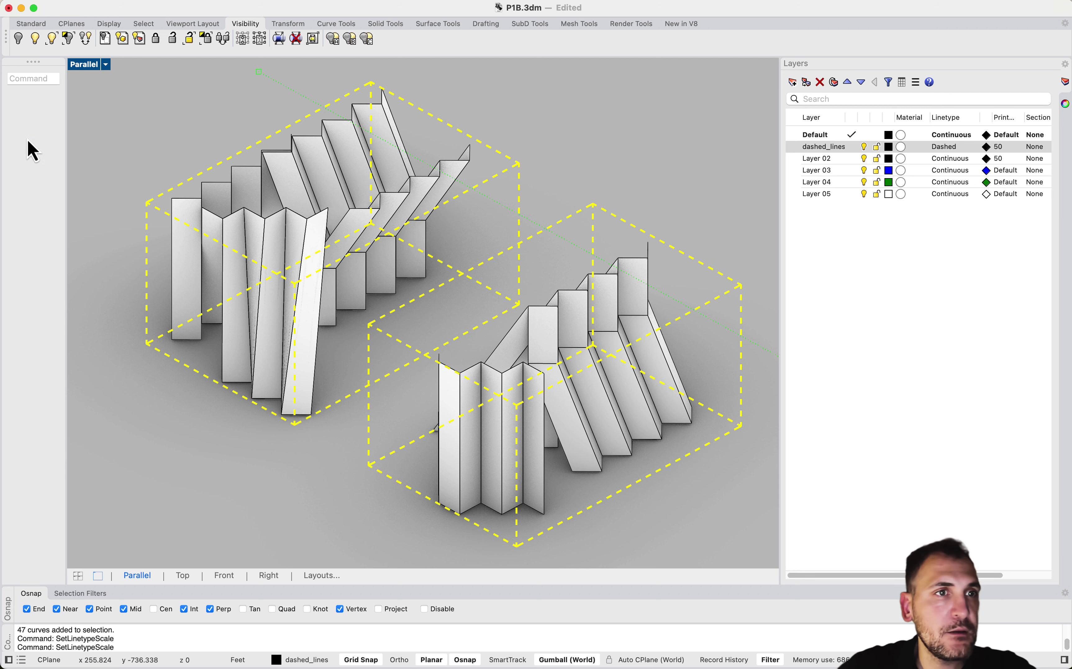
Move one folded model with its bounding box onto the other, snapping its lowest fold corner to the other's upper fold edge.
scroll(444, 212, "down", 2)
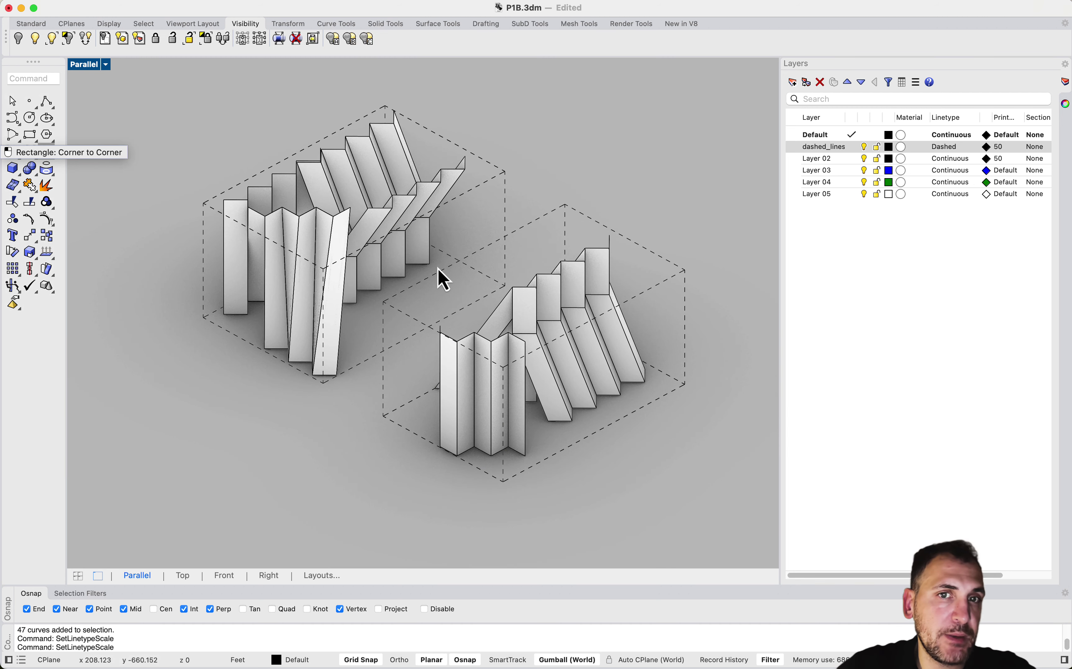
right_click_drag(413, 278, 455, 256)
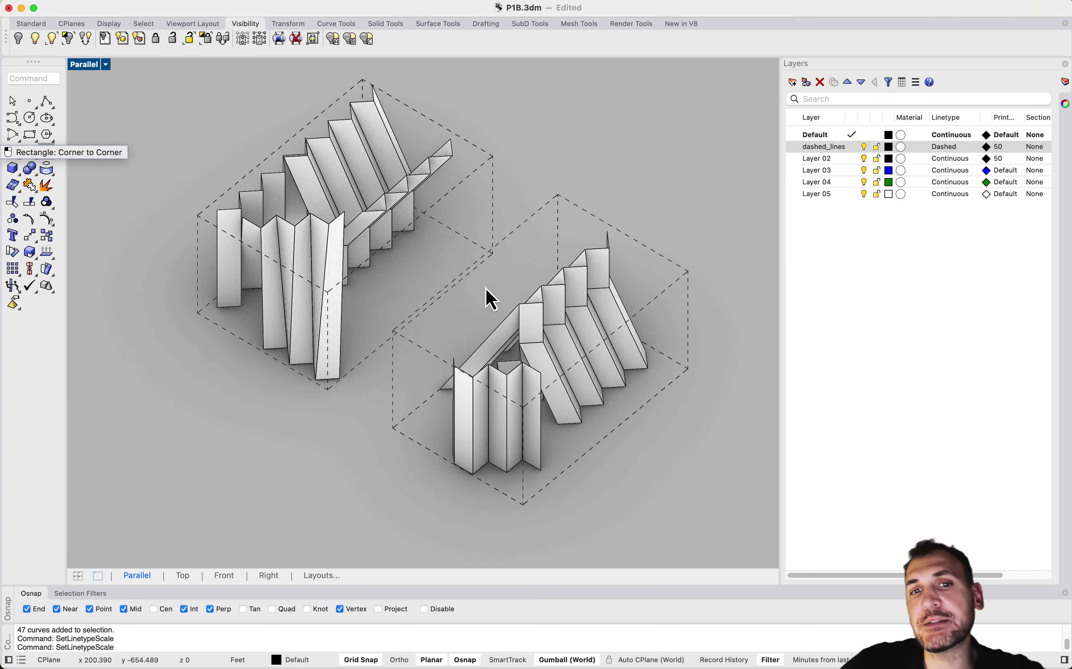
right_click_drag(491, 299, 513, 243)
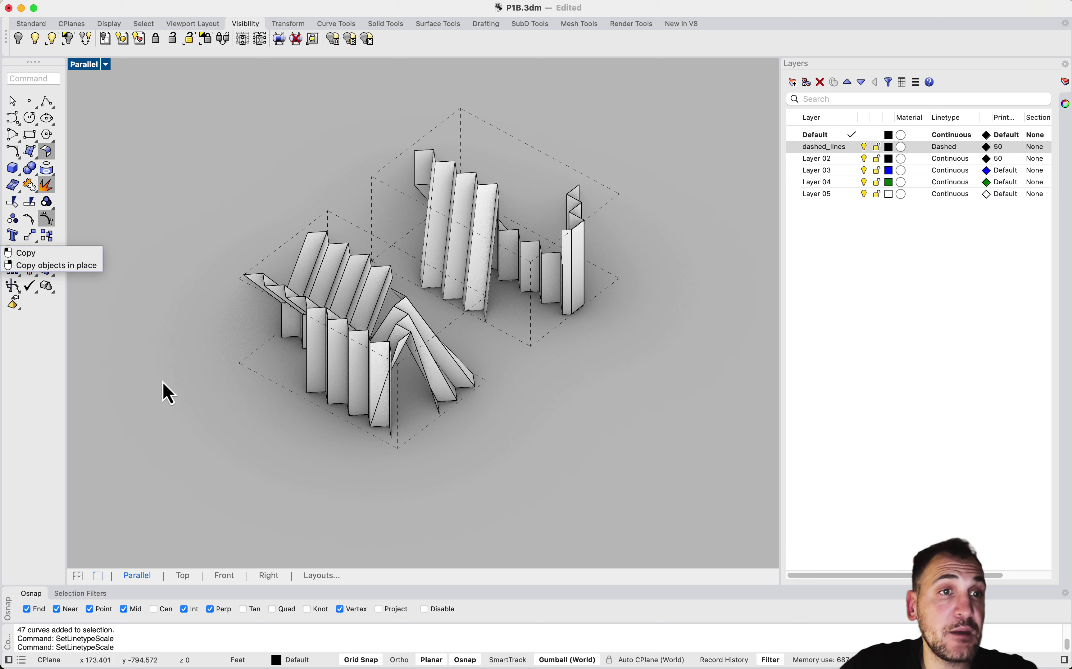
right_click_drag(266, 266, 422, 327)
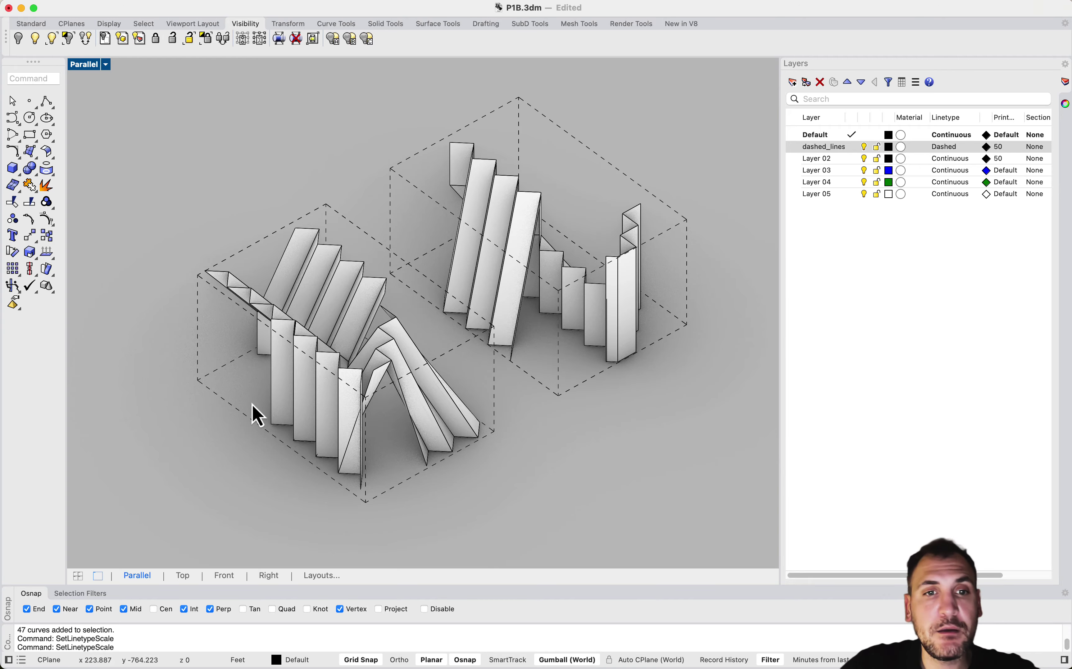
right_click_drag(289, 379, 533, 377)
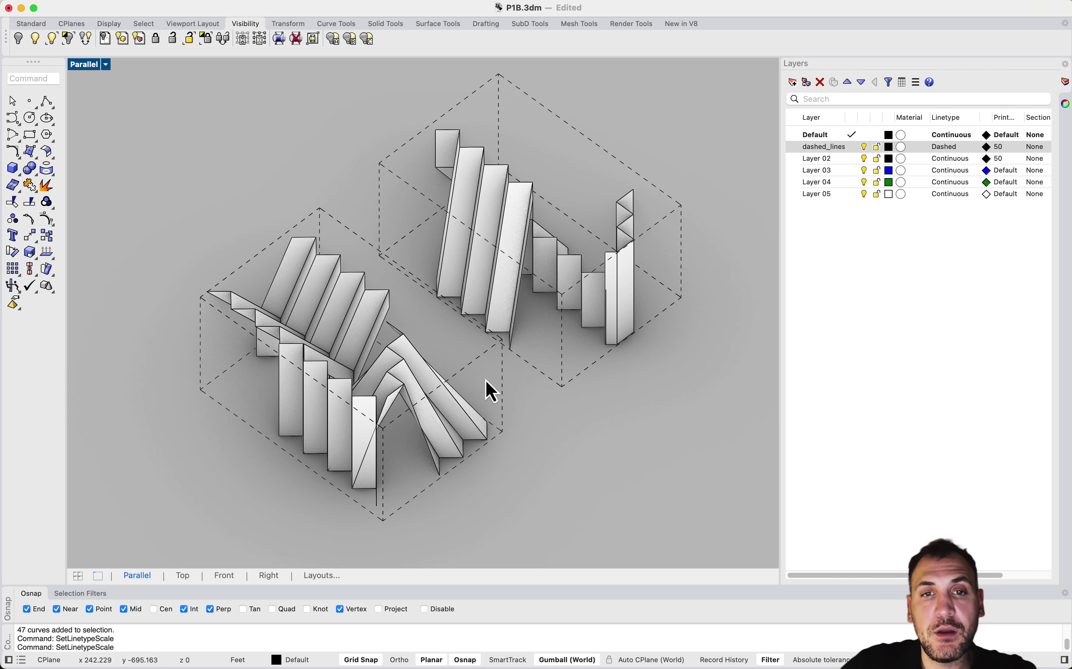
right_click_drag(487, 413, 425, 462)
left_click(294, 289)
right_click_drag(294, 290, 522, 463)
key("Return")
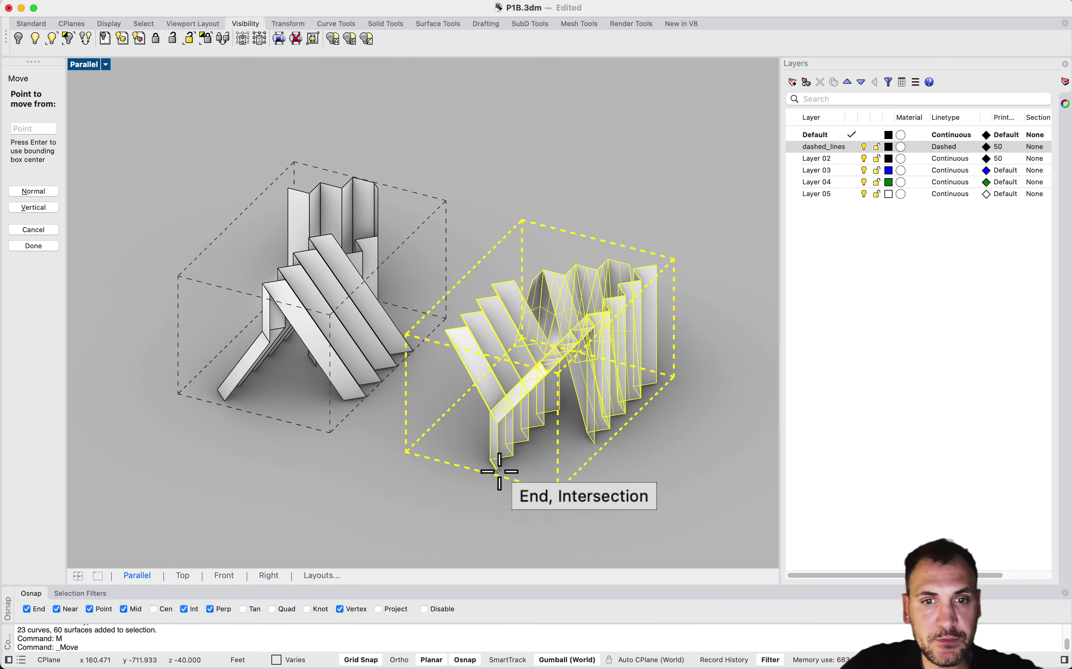
left_click(497, 470)
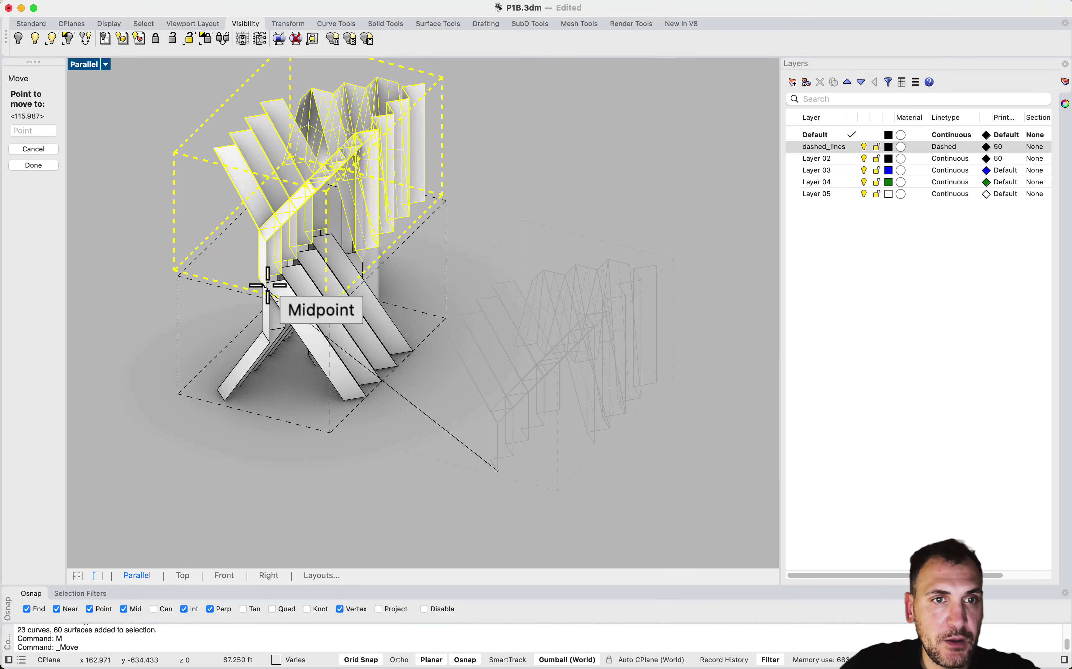
left_click(282, 288)
right_click_drag(389, 326, 419, 328)
left_click_drag(376, 274, 391, 129)
scroll(438, 271, "up", 3)
type("m")
key("Return")
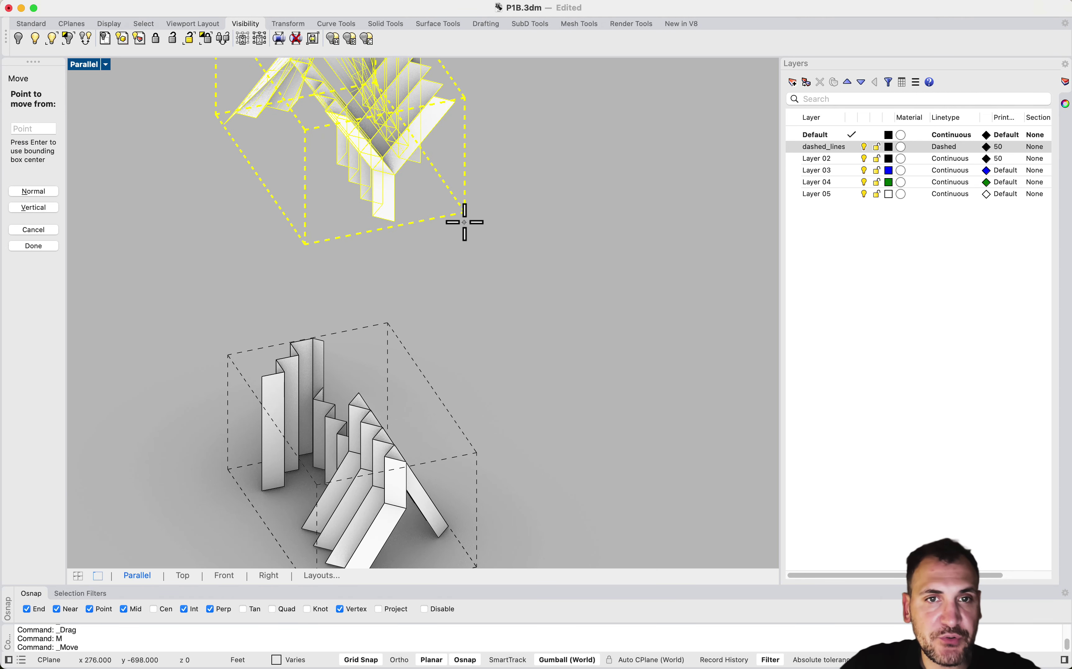
key("Escape")
key("super+z")
Move the selected upper model up by the height of the lower model's bounding box.
scroll(491, 471, "down", 2)
type("m")
key("Return")
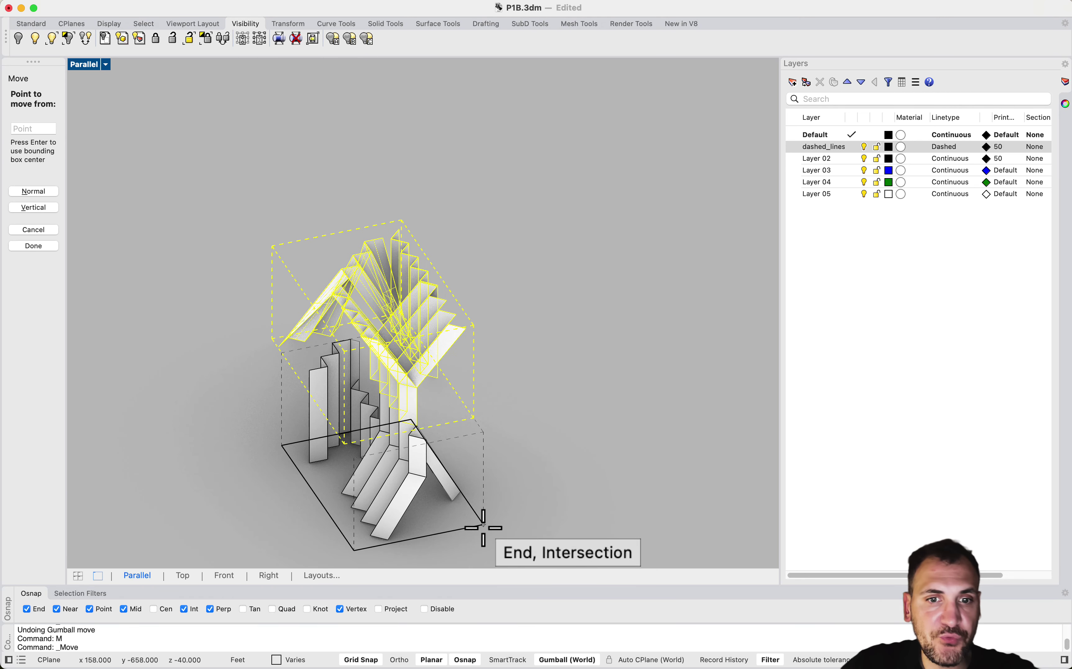
left_click(484, 527)
left_click(483, 438)
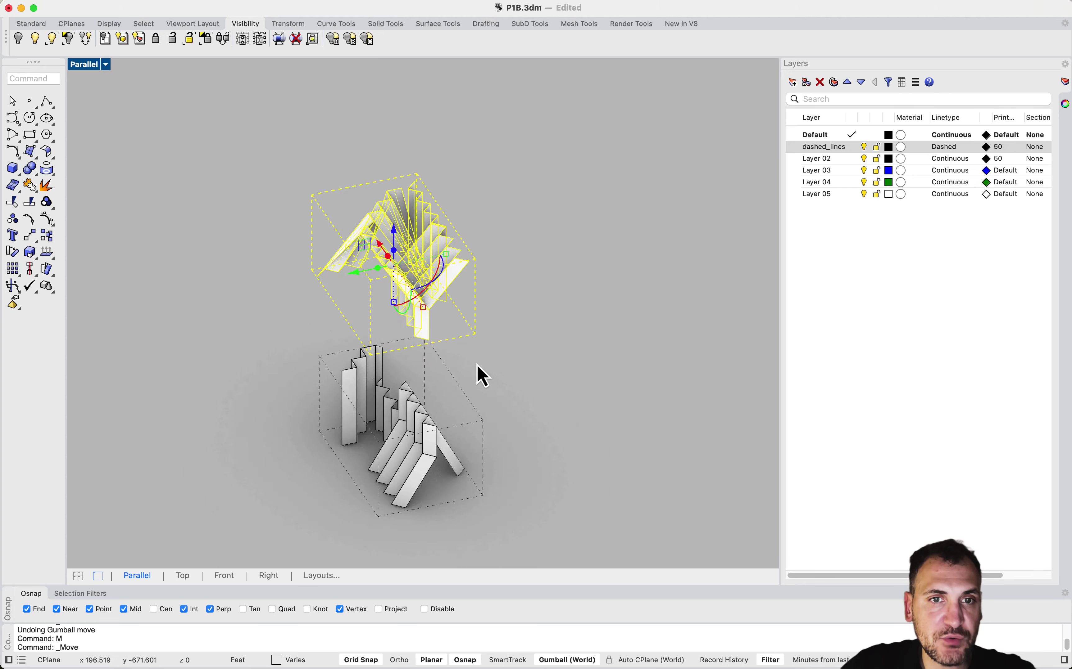
Select both stacked models with their bounding boxes and zoom the Parallel view to the selection.
scroll(476, 364, "down", 4)
left_click(495, 394)
left_click_drag(526, 488, 317, 199)
type("z")
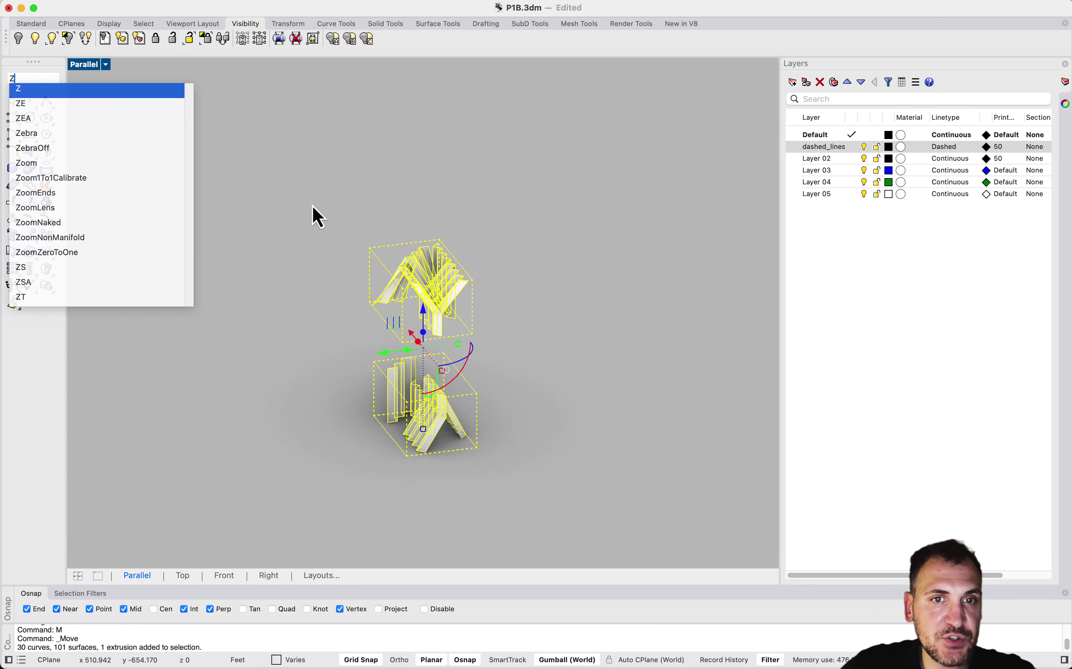
type("S")
key("Return")
key("Escape")
Select the upper model with its box and move it down onto the lower model, snapping fold corner to fold corner.
right_click_drag(275, 364, 601, 299)
left_click_drag(241, 86, 241, 85)
scroll(370, 284, "up", 4)
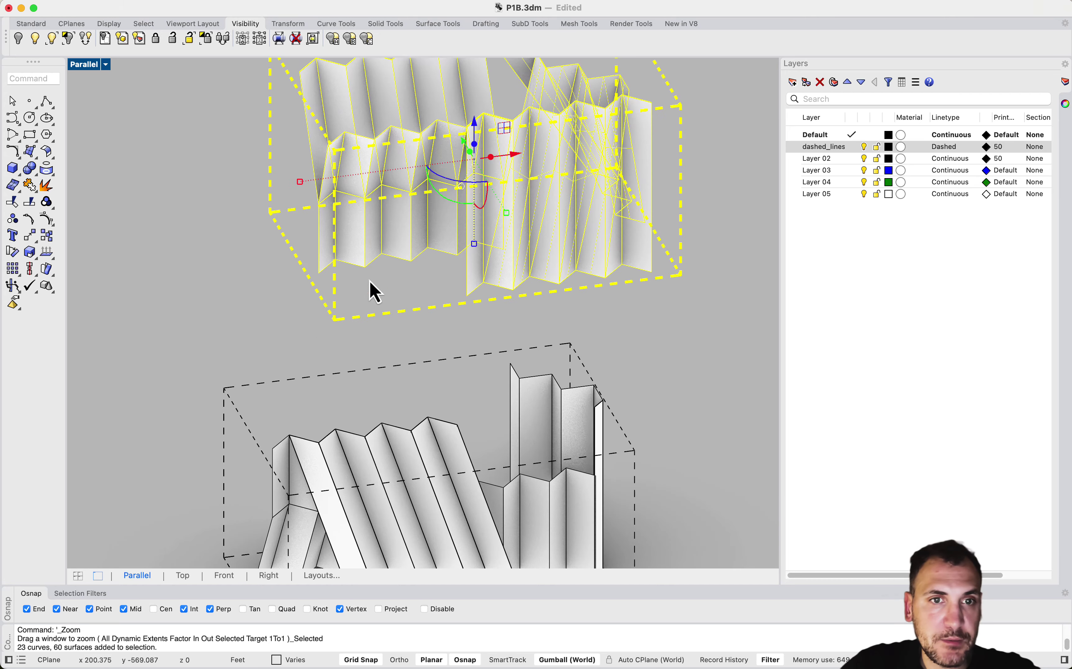
type("m")
key("Return")
right_click_drag(370, 284, 410, 301)
left_click(357, 262)
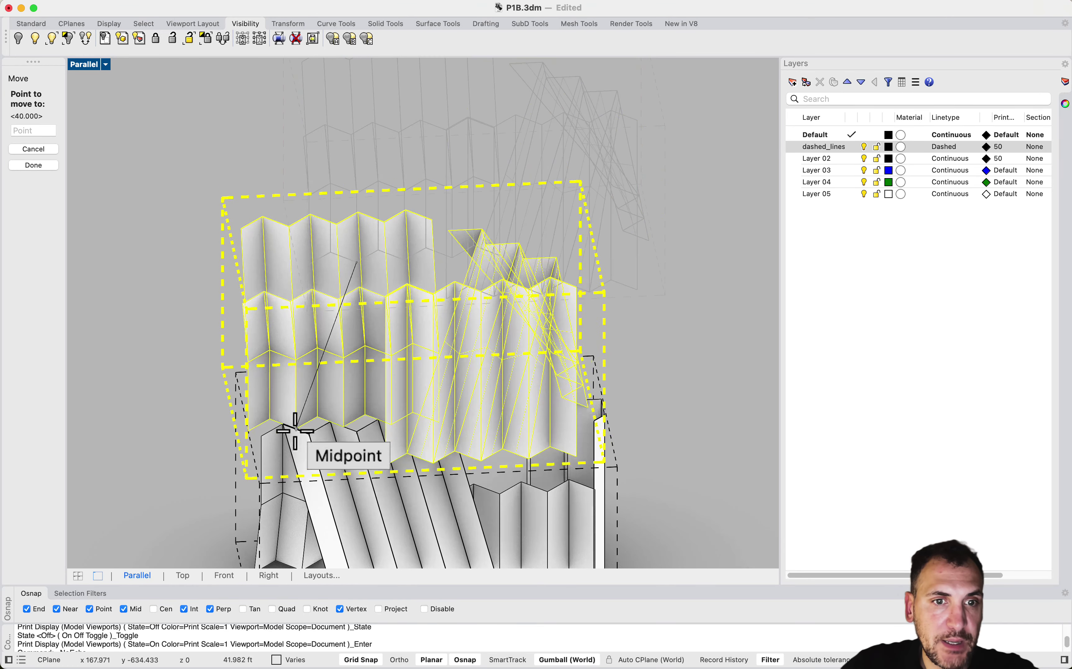
left_click(311, 433)
Move the upper model sideways so its front vertical pleats align with the top of the lower model's slanted pleats.
scroll(382, 431, "down", 2)
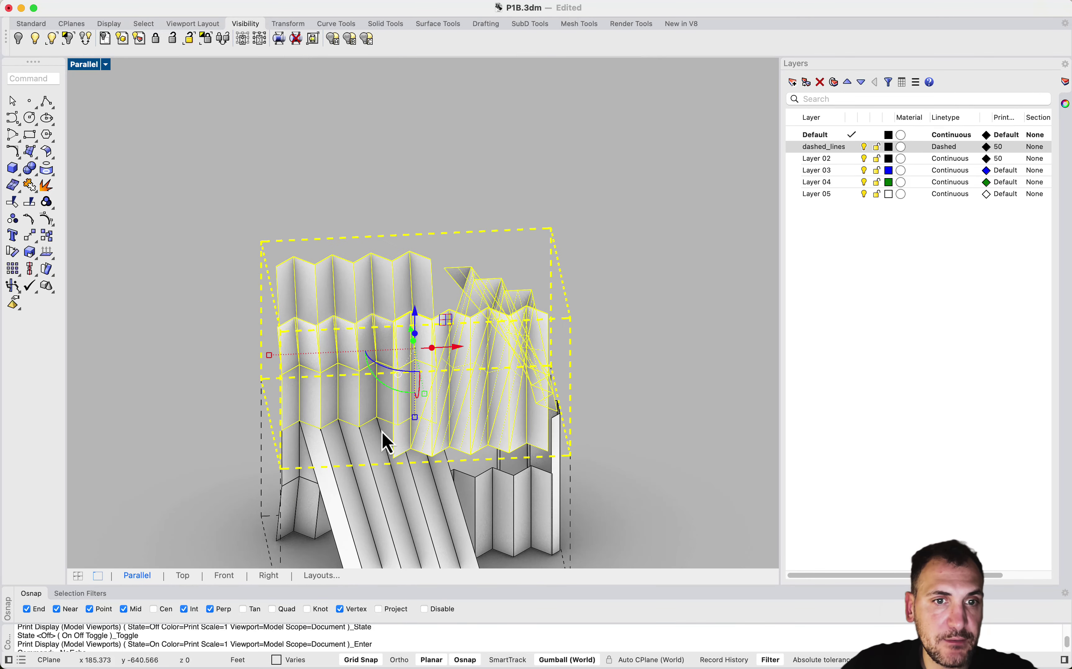
right_click_drag(382, 431, 495, 454)
type("m")
key("Return")
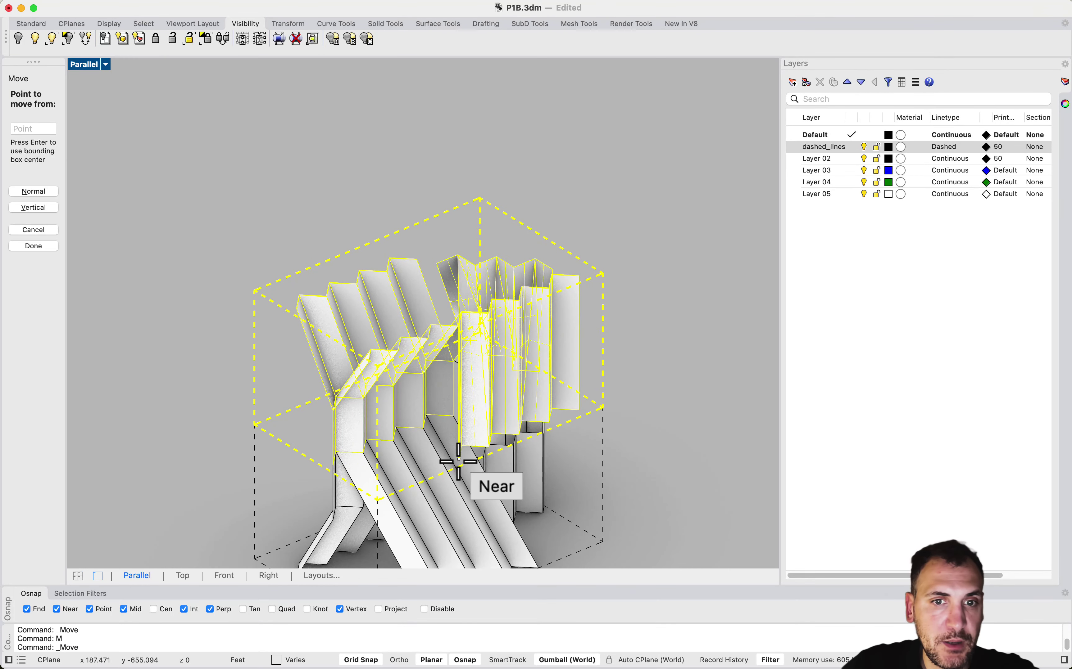
left_click(459, 461)
left_click(334, 465)
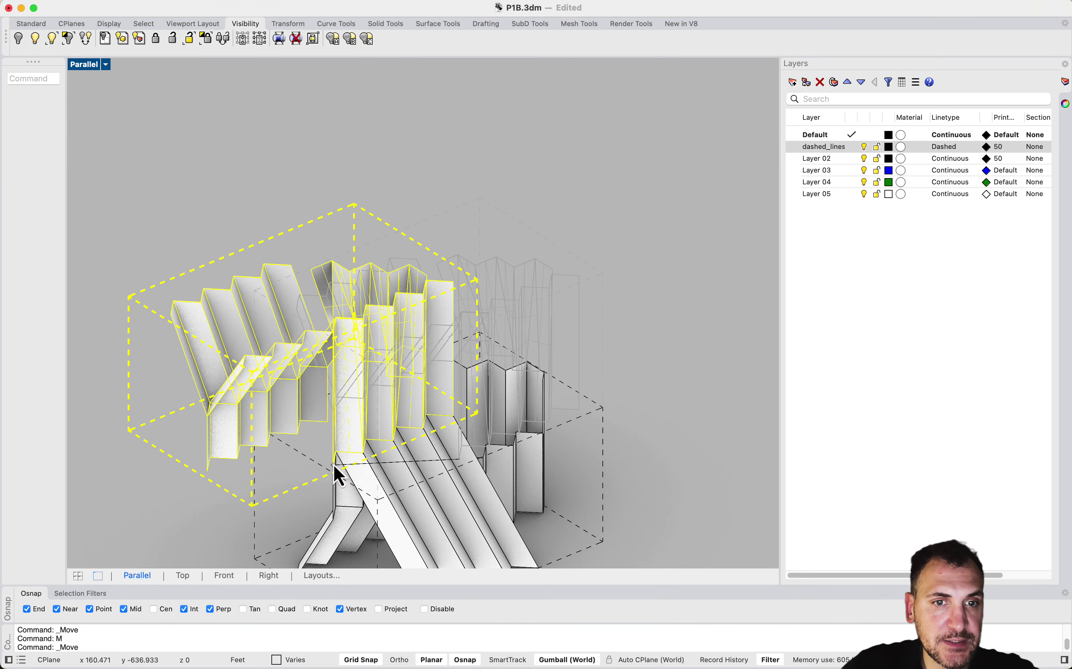
Raise the upper model with a vertical Move, using the lower bounding box's vertical edge as the distance.
right_click_drag(339, 476, 305, 331)
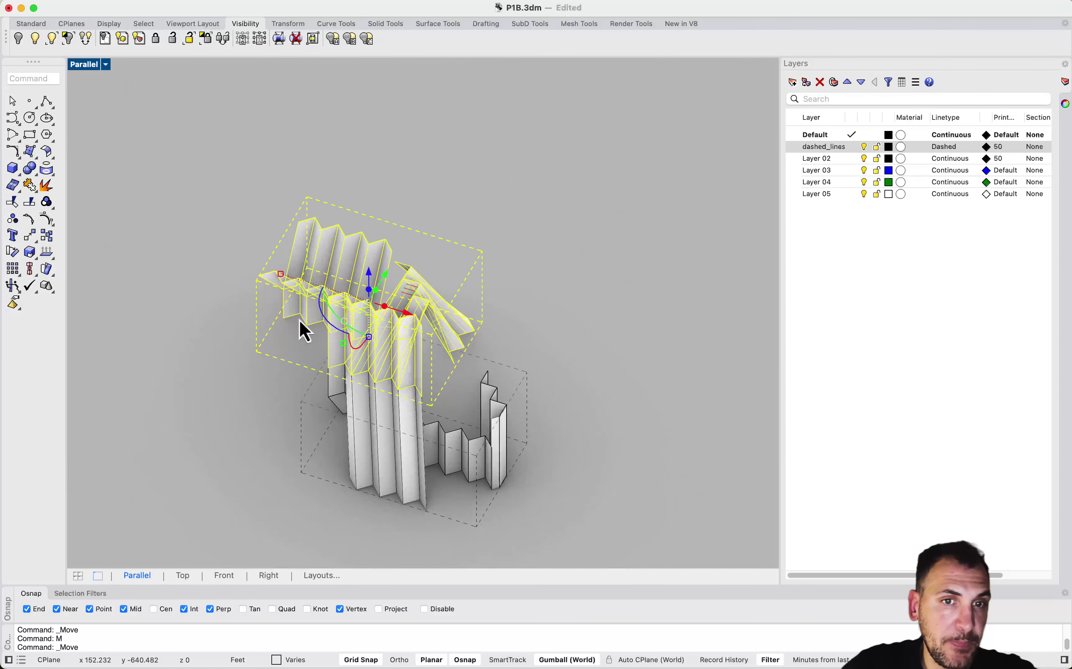
right_click_drag(376, 387, 398, 360)
type("m")
key("Return")
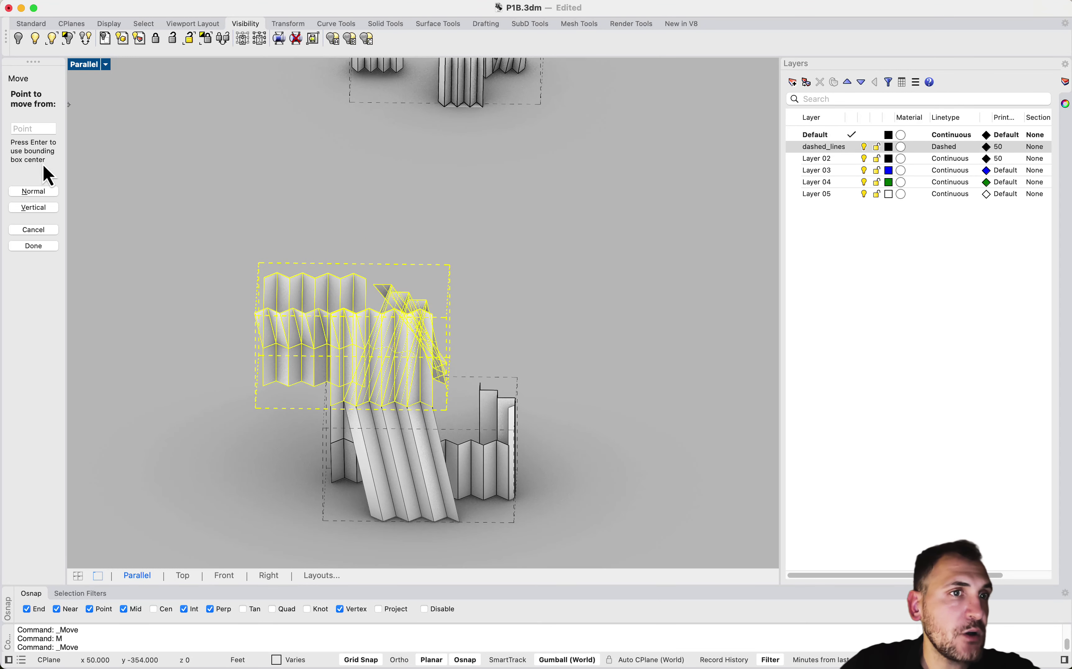
left_click(38, 212)
scroll(503, 506, "up", 6)
right_click_drag(469, 505, 562, 529)
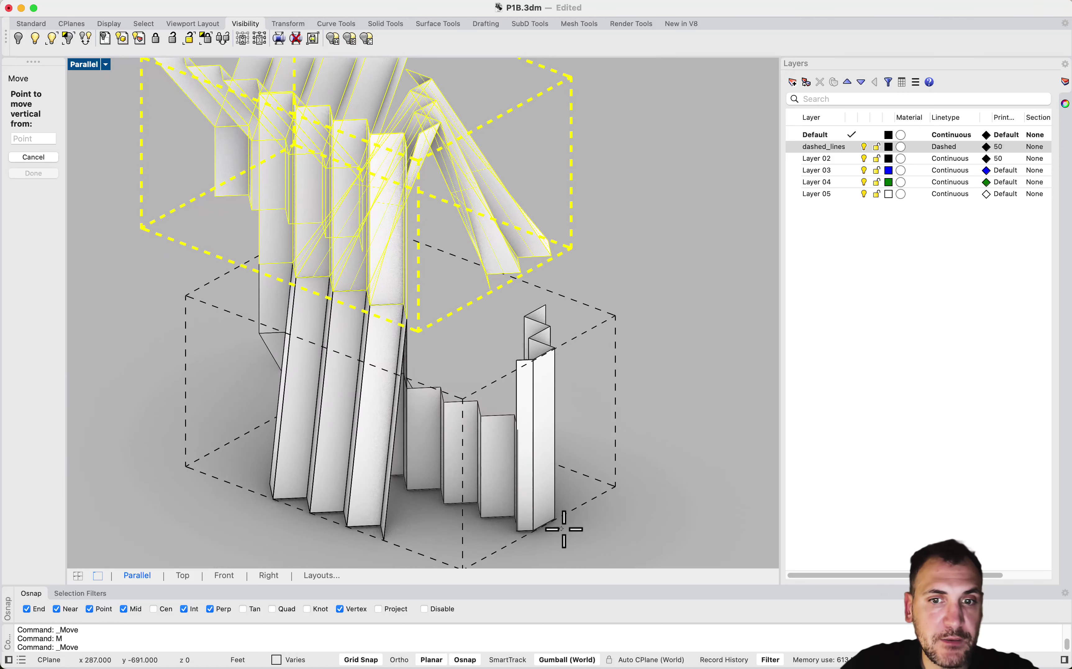
left_click(616, 481)
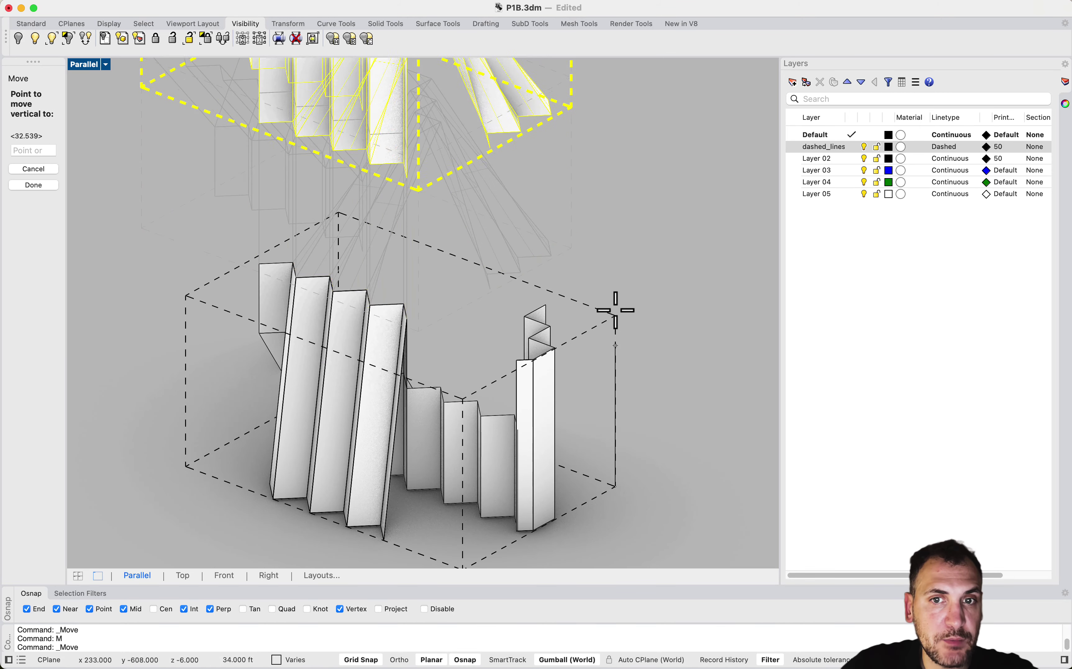
left_click(617, 316)
scroll(602, 334, "down", 2)
key("Escape")
right_click_drag(602, 335, 411, 232)
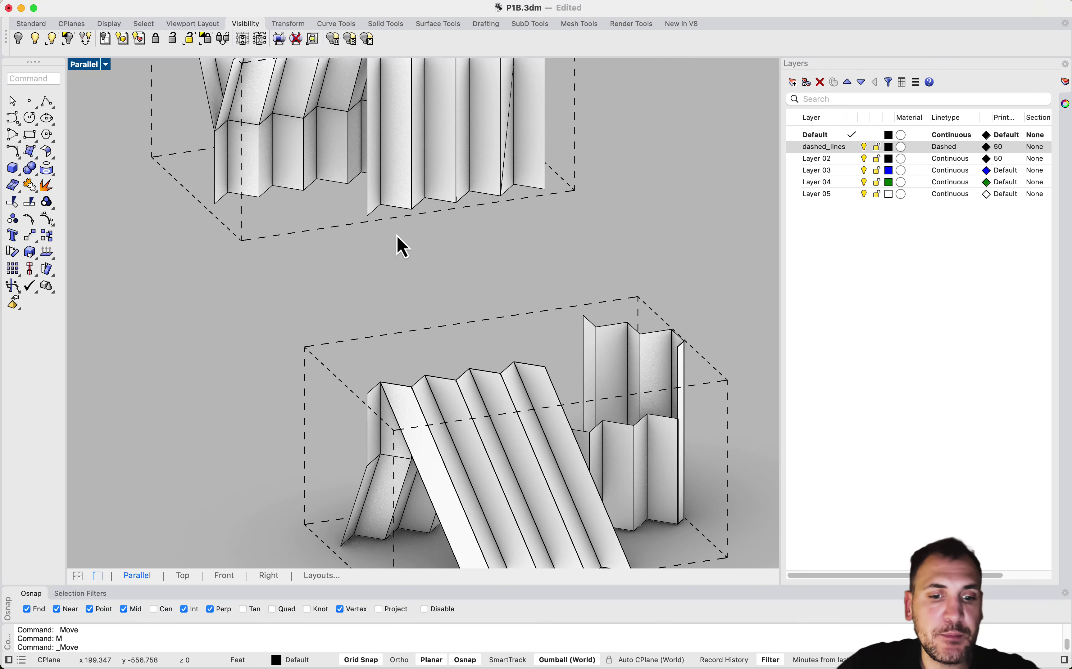
type("Ext")
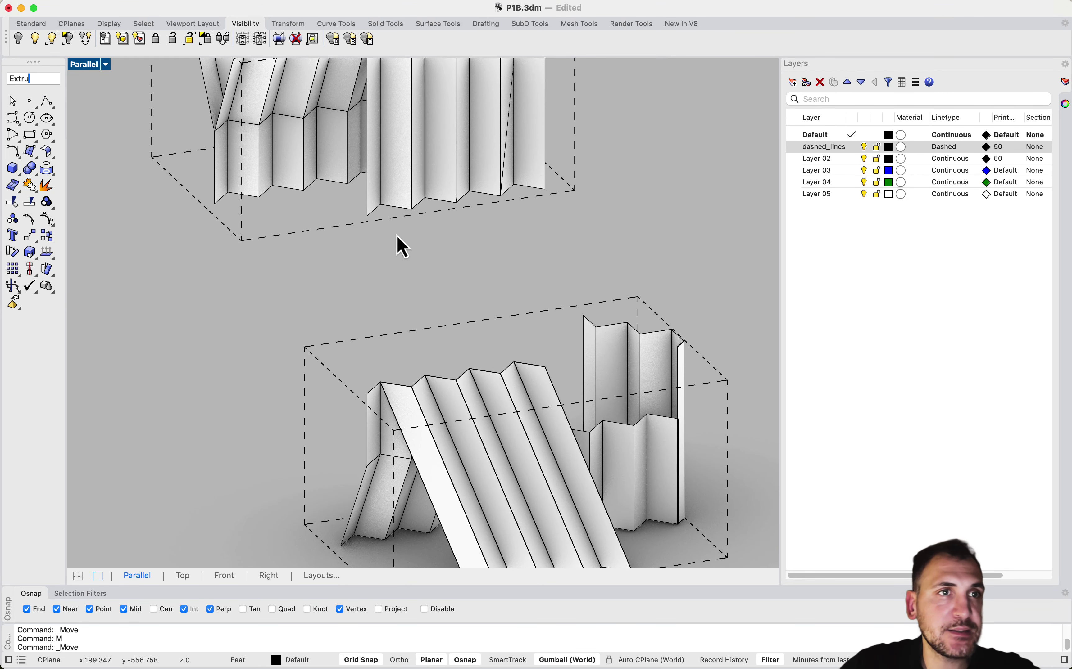
type("ru")
key("Down")
key("Down")
key("Down")
left_click(53, 92)
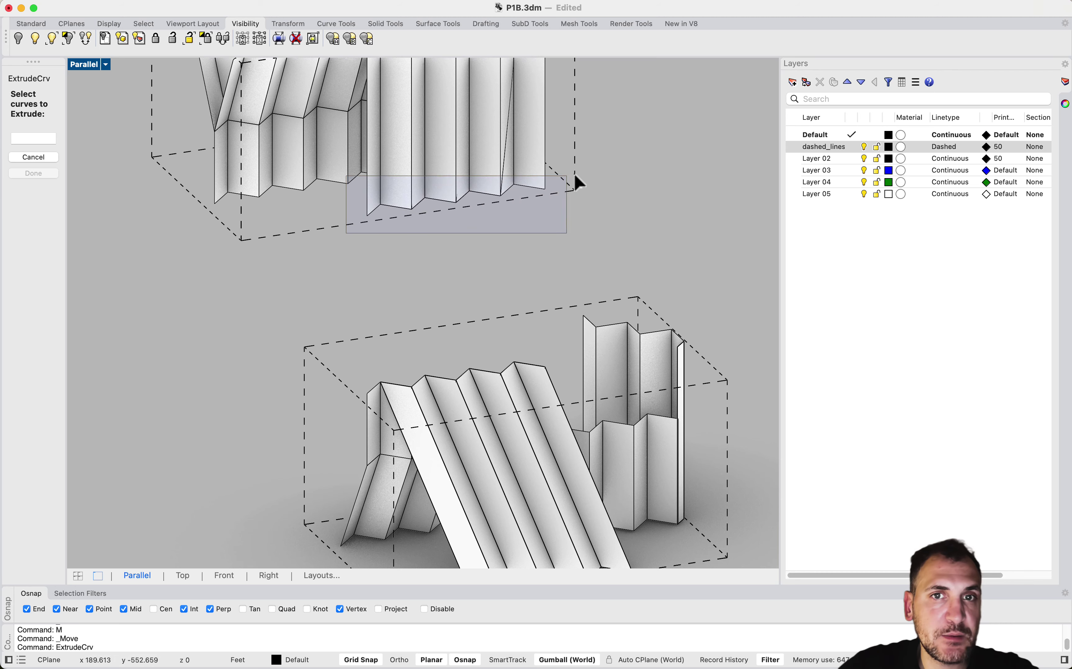
left_click_drag(575, 175, 574, 176)
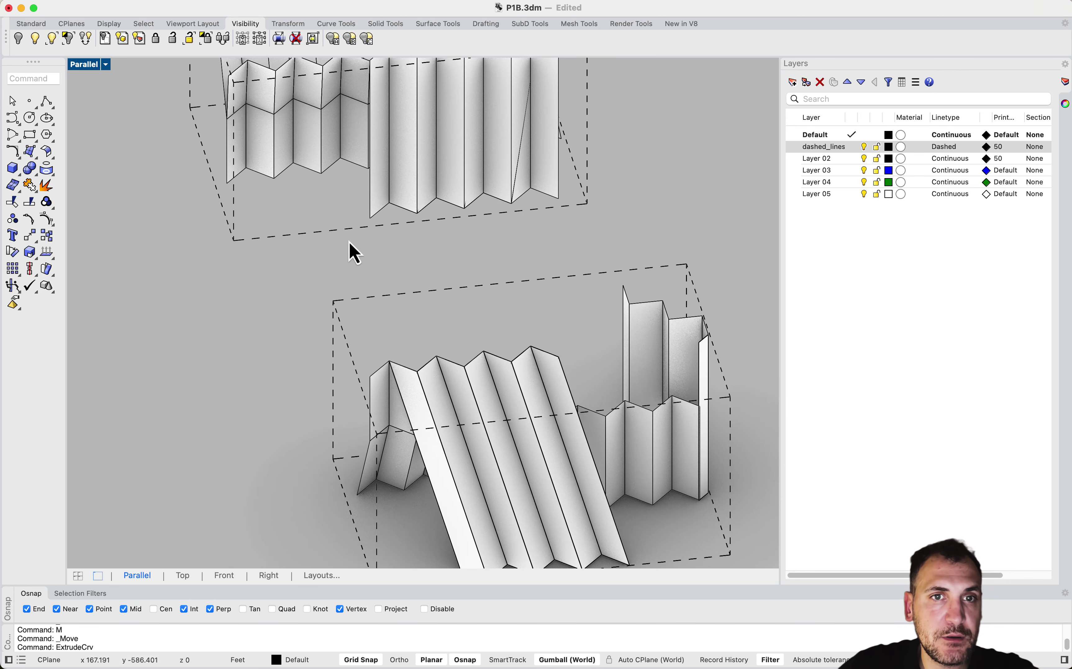
key("Return")
left_click(581, 174)
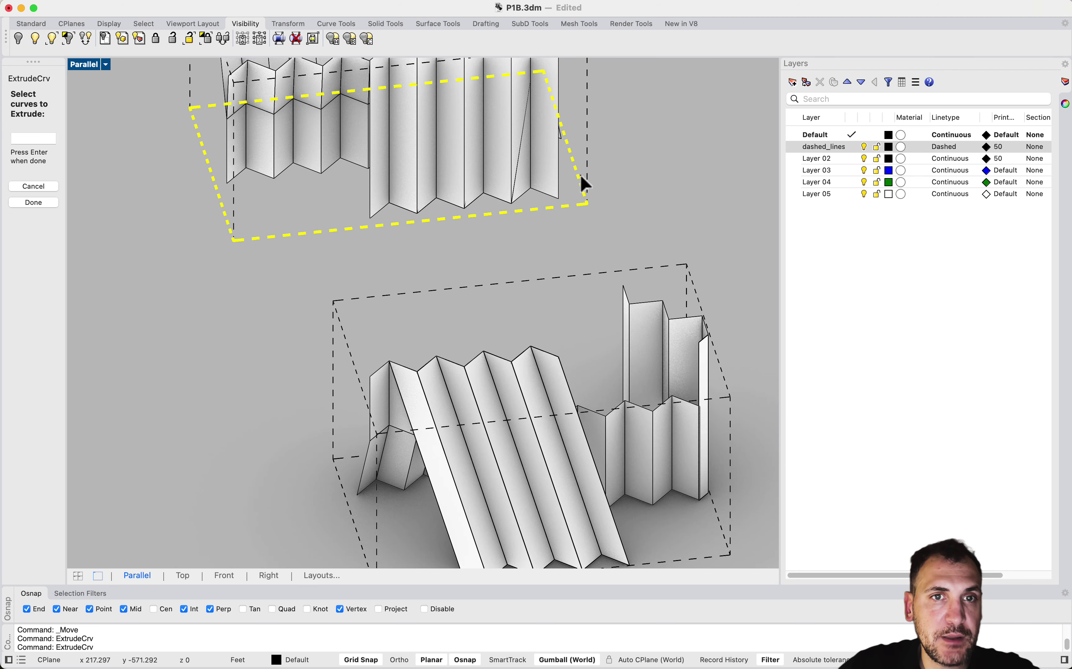
key("Escape")
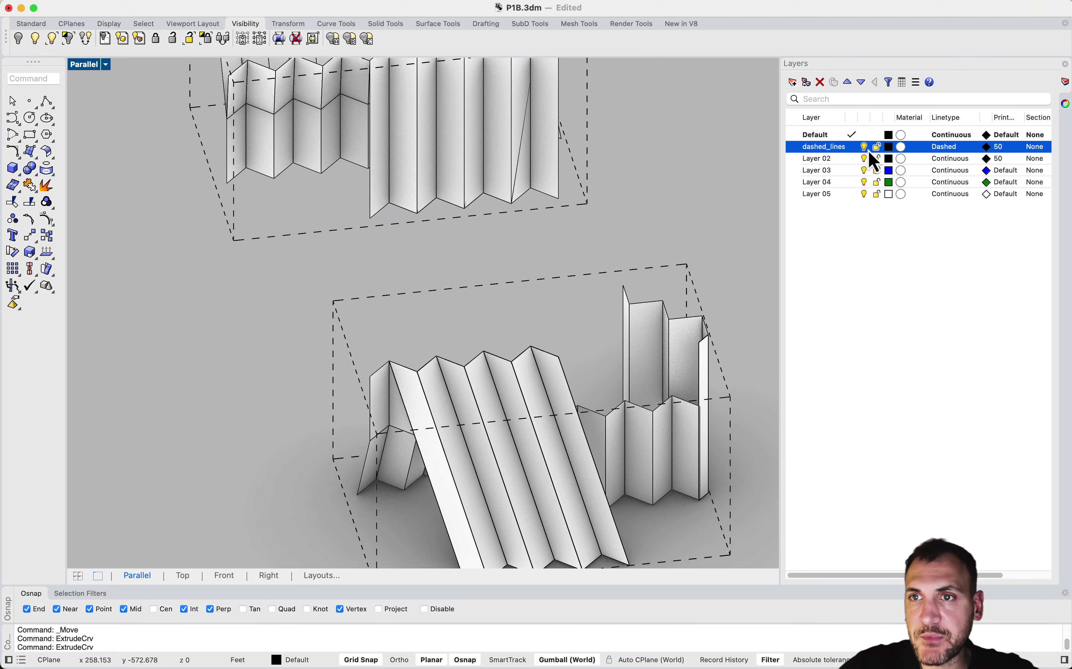
Extrude the bottom edges of the upper model's front pleats down to the top of the lower model's slanted pleats.
right_click_drag(496, 210, 400, 236)
key("Return")
left_click_drag(354, 239, 575, 198)
key("Return")
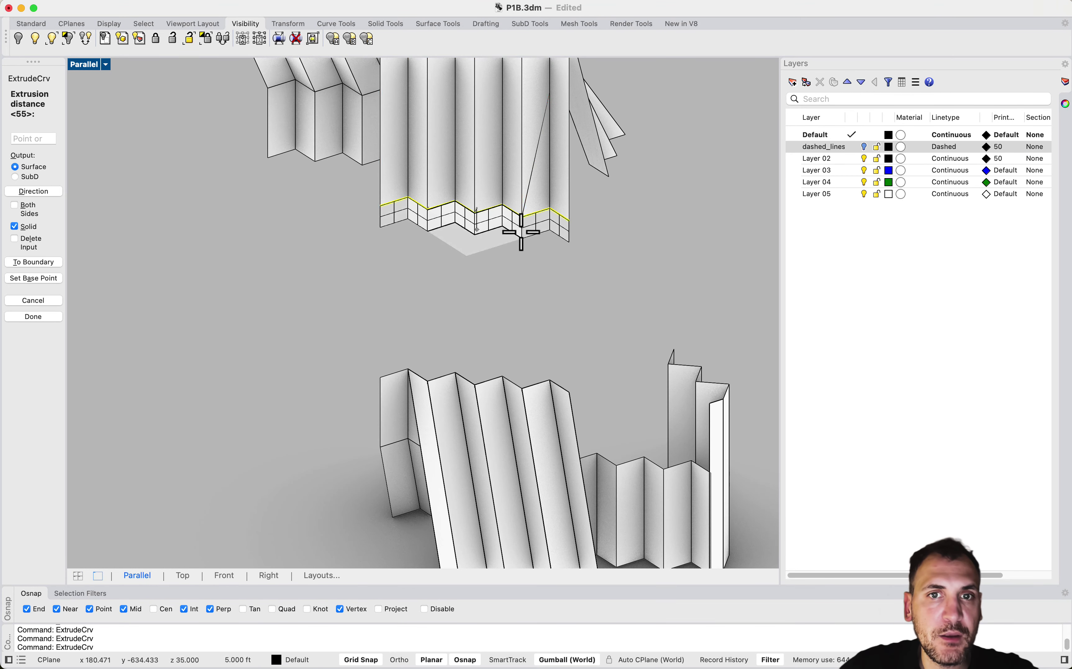
left_click(553, 377)
End the front pleats' extrusion at the top of the slanted pleats and explode the new extrusion.
left_click(490, 385)
scroll(487, 368, "up", 5)
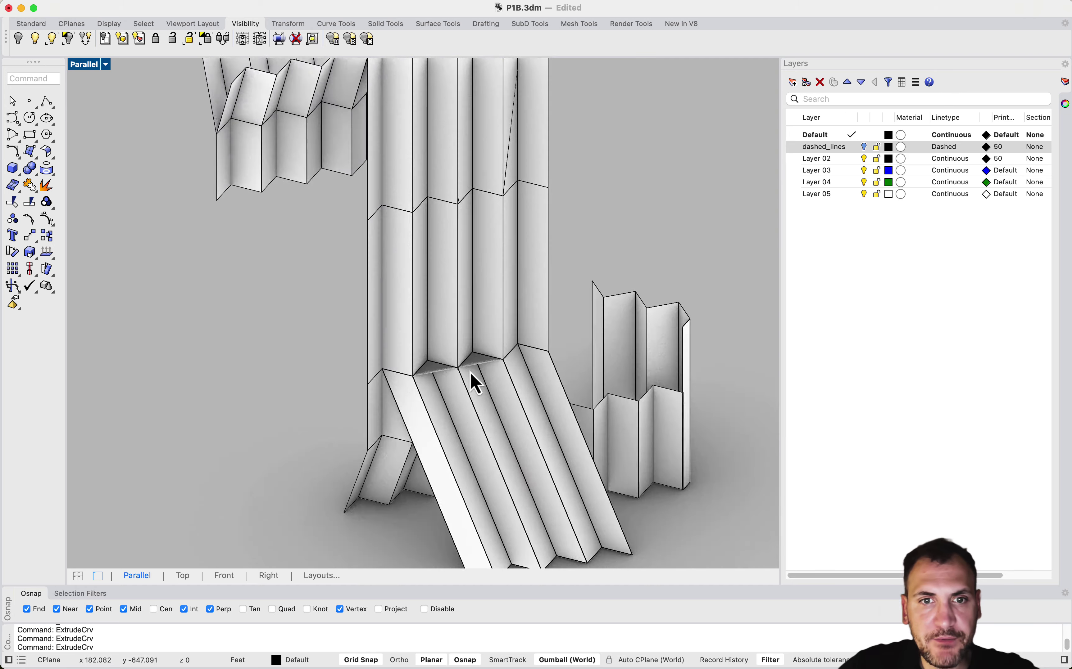
left_click(424, 387)
left_click(483, 443)
type("ex")
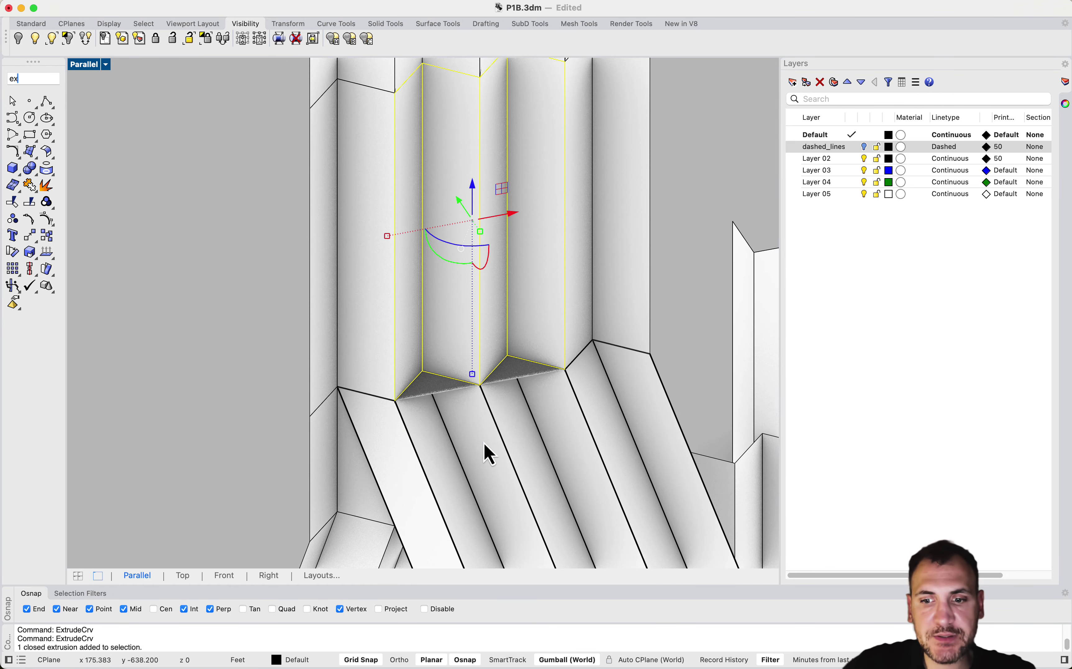
key("Return")
key("Escape")
scroll(430, 328, "down", 8)
right_click_drag(430, 328, 538, 395)
scroll(535, 385, "up", 2)
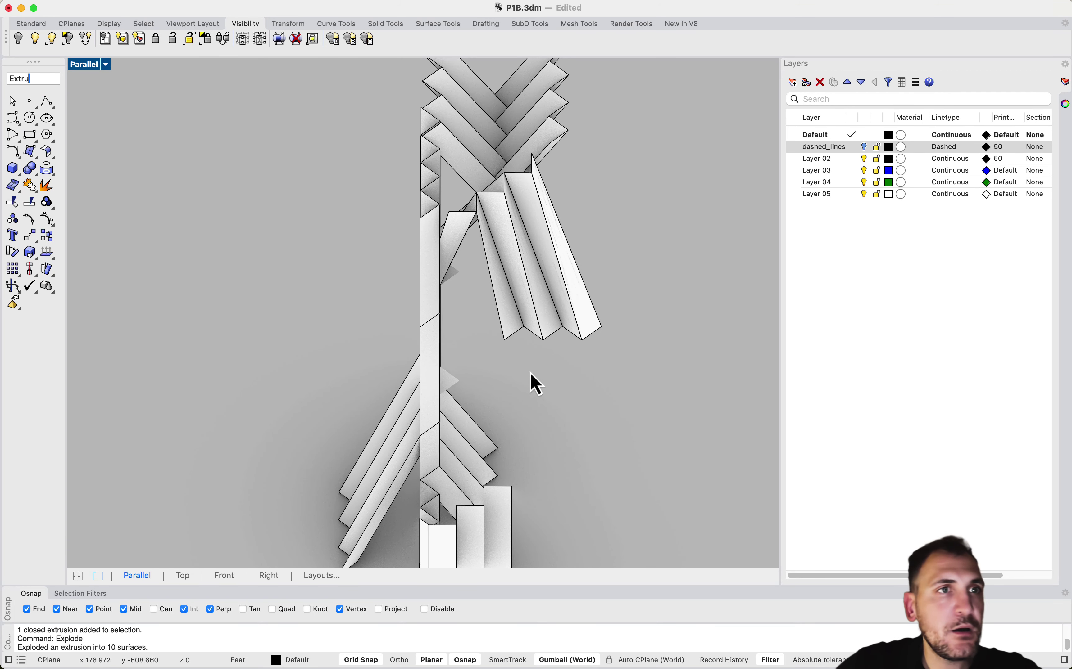
left_click(27, 89)
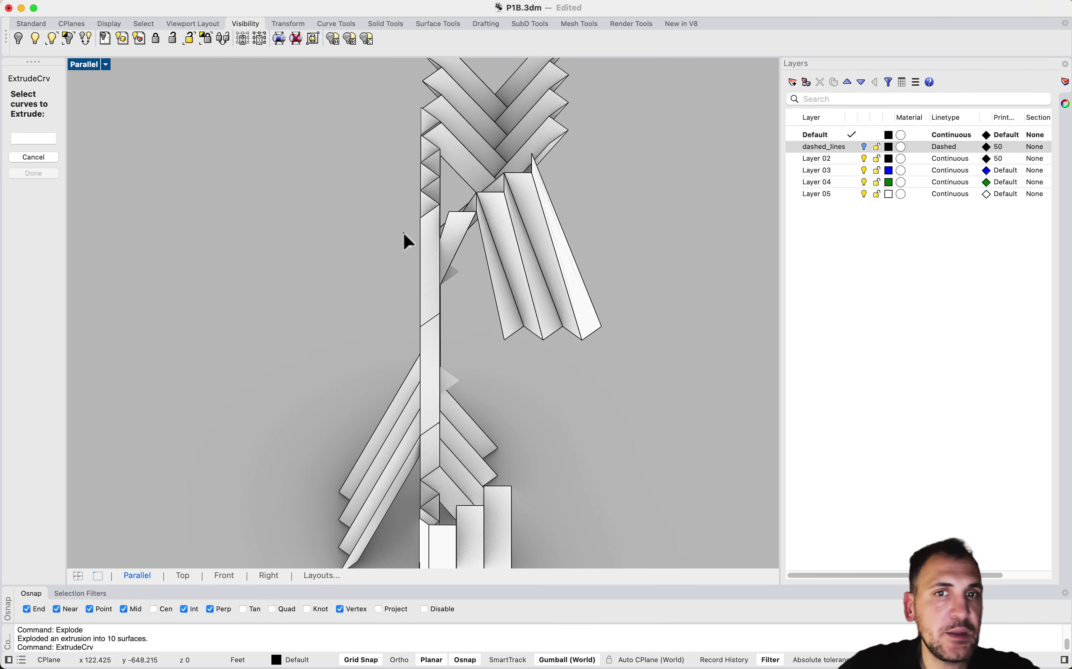
left_click(531, 332)
key("Return")
scroll(531, 478, "up", 2)
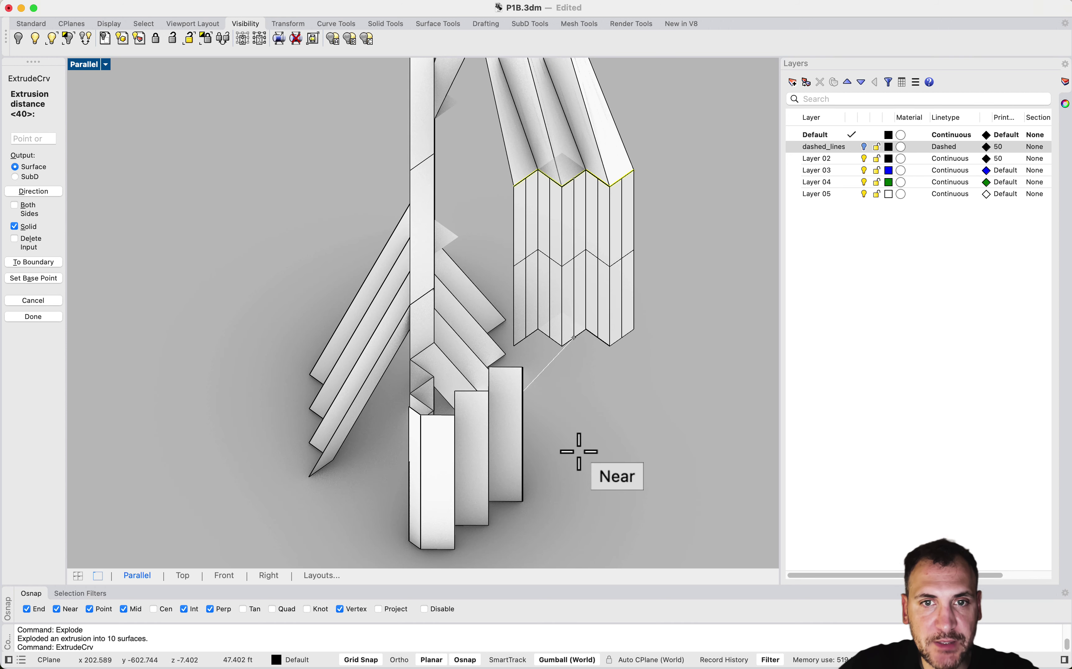
right_click_drag(574, 450, 531, 437)
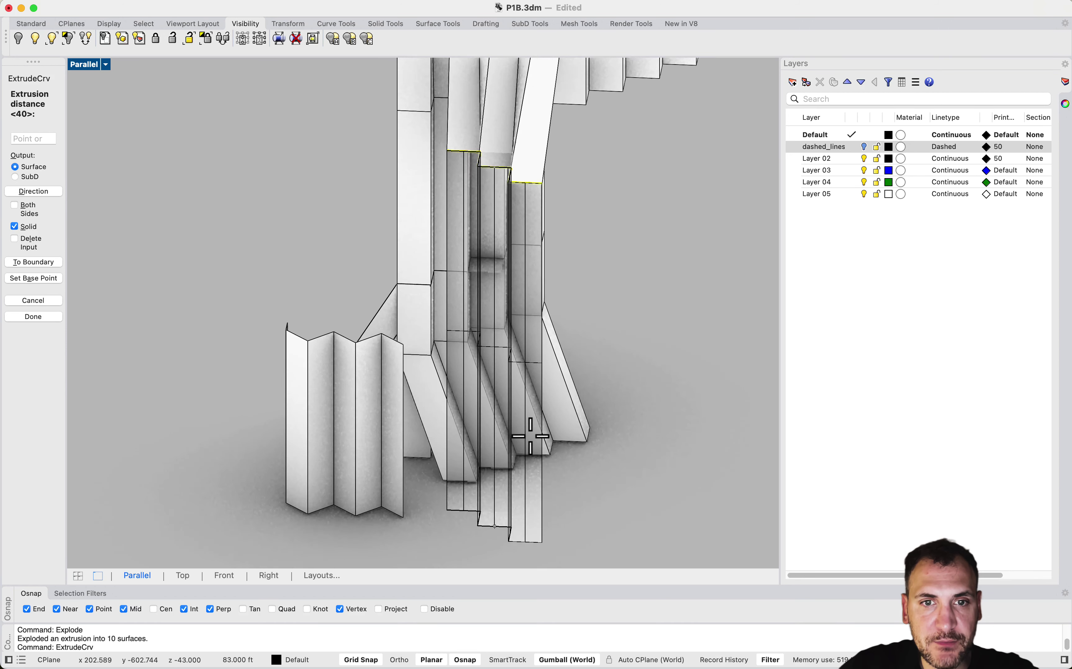
left_click(403, 517)
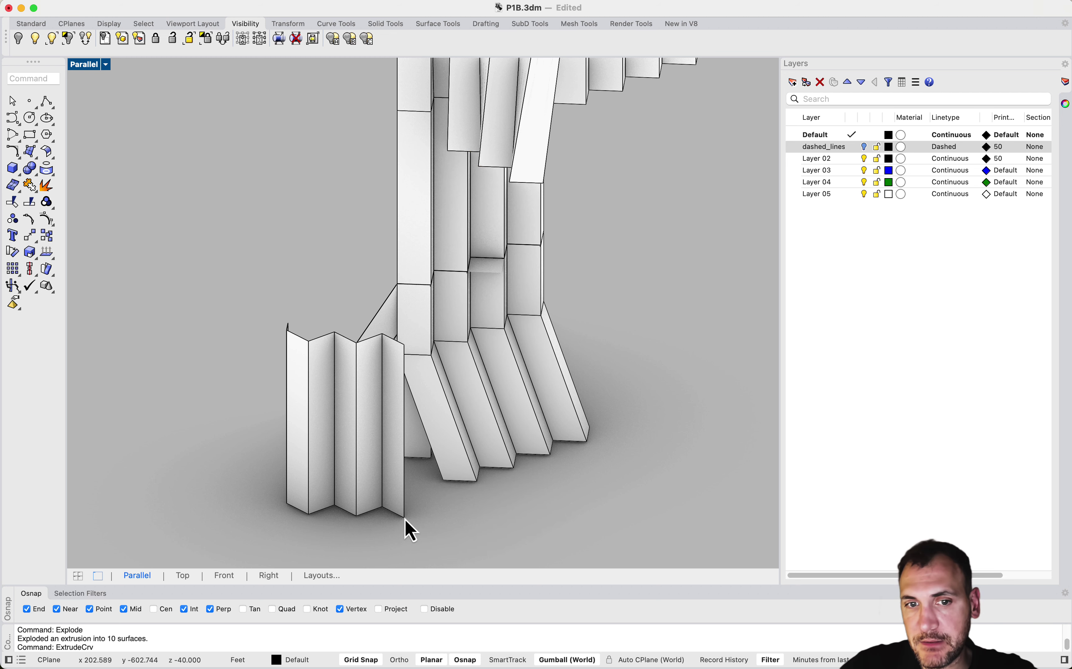
Start extruding the bottom edges of the upper model's slanted side pleats, directed from their corner toward the lower model's vertical pleats.
right_click_drag(400, 353, 494, 384)
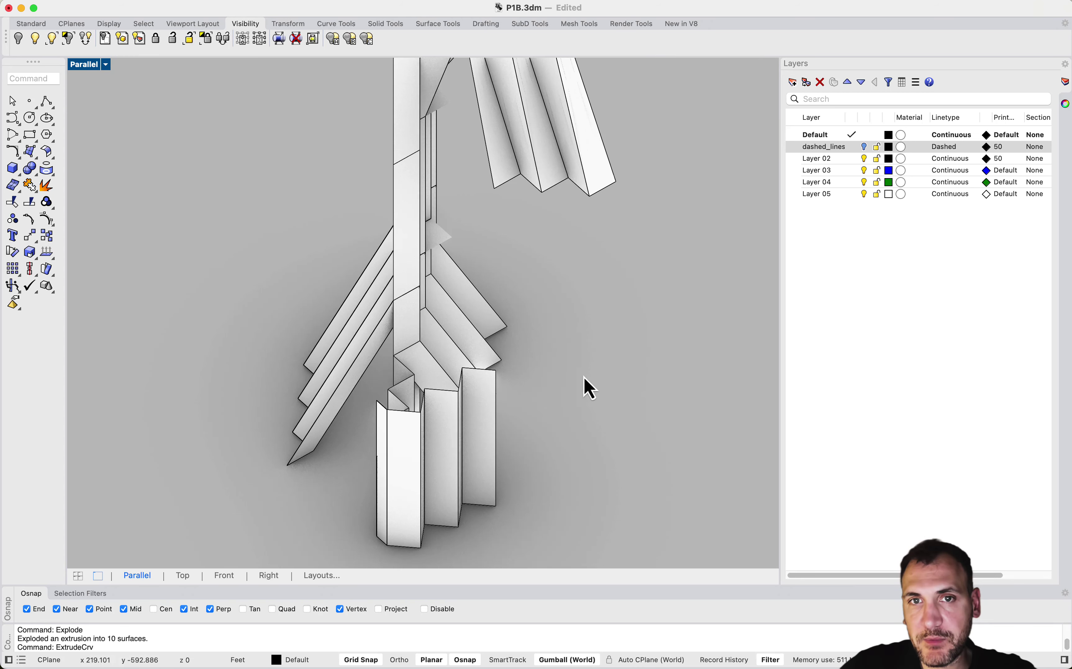
right_click_drag(589, 389, 511, 298)
type("Extr")
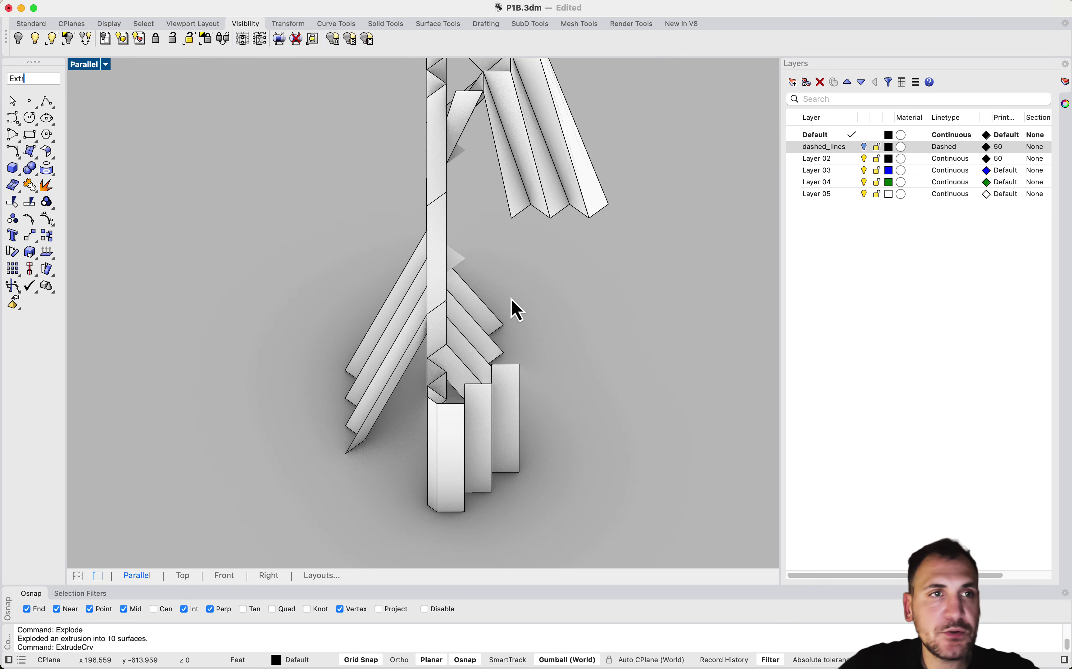
type("ude")
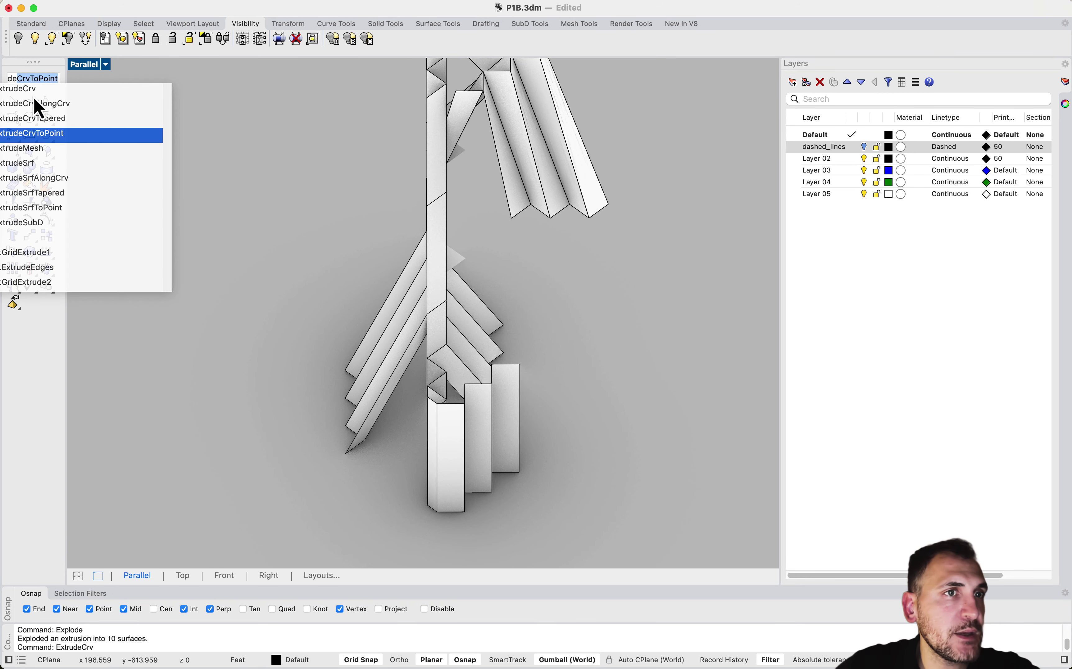
left_click(35, 90)
left_click_drag(493, 176, 683, 242)
key("Return")
right_click_drag(636, 240, 554, 249)
scroll(532, 238, "up", 2)
left_click(40, 193)
scroll(547, 208, "up", 4)
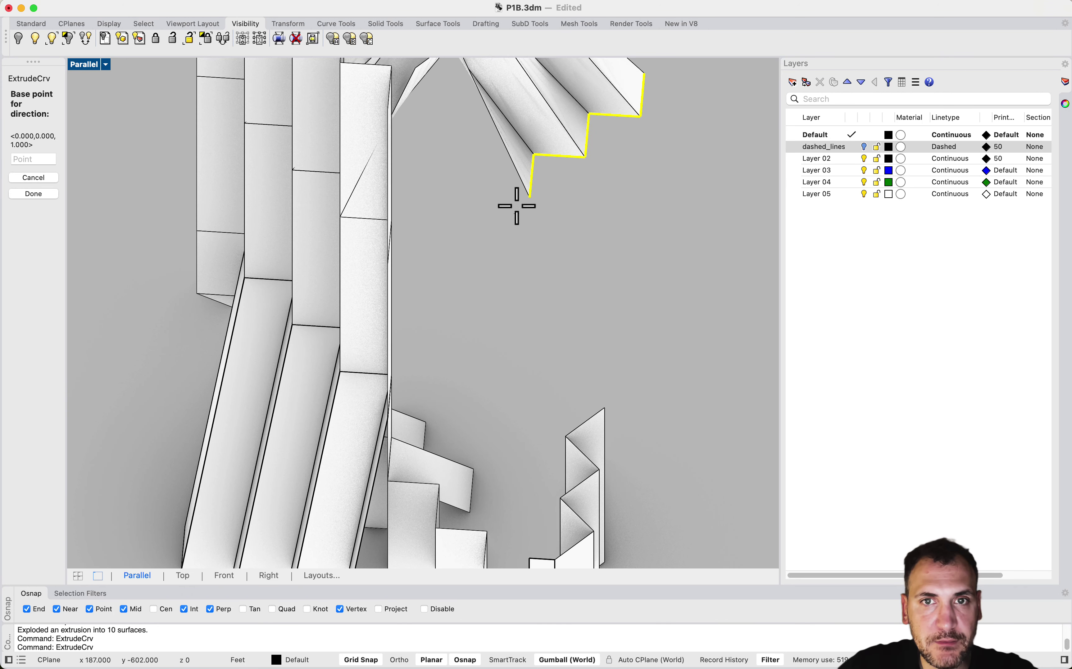
scroll(531, 206, "down", 3)
scroll(502, 210, "up", 3)
left_click(505, 209)
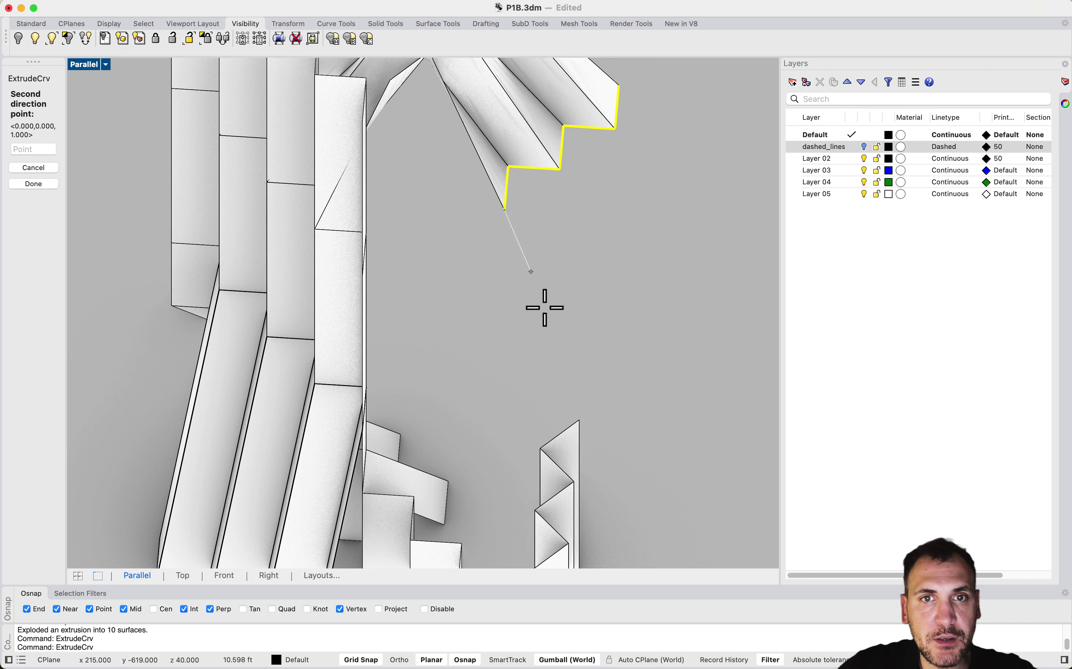
left_click(576, 411)
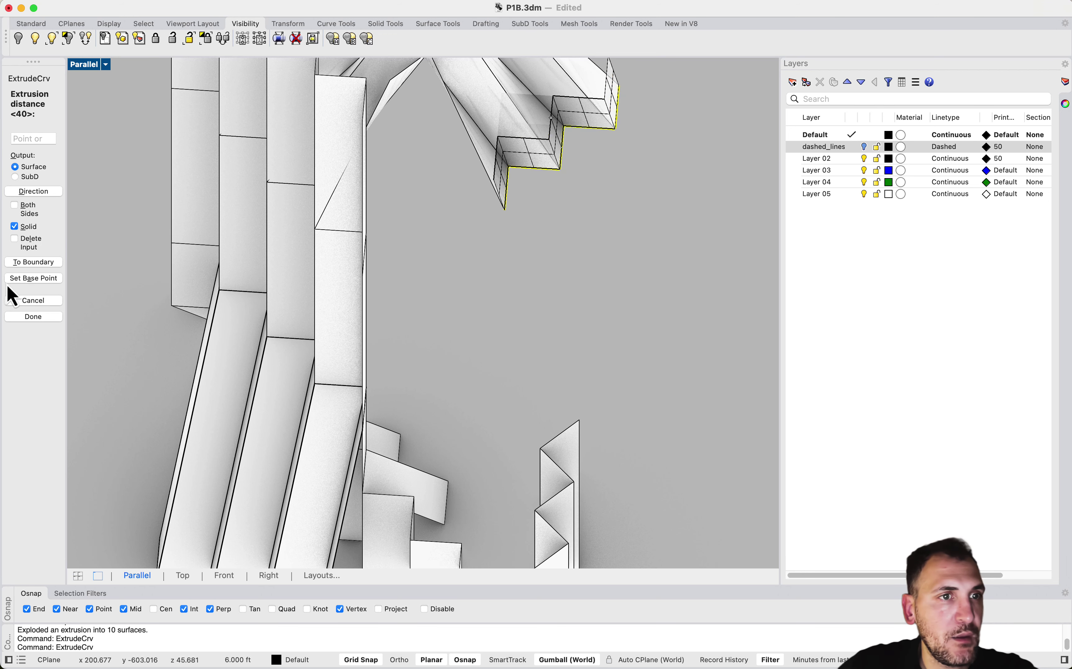
Set the extrusion base point at the side pleats' corner and extrude to the top corner of the lower vertical pleats.
left_click(27, 280)
left_click(503, 210)
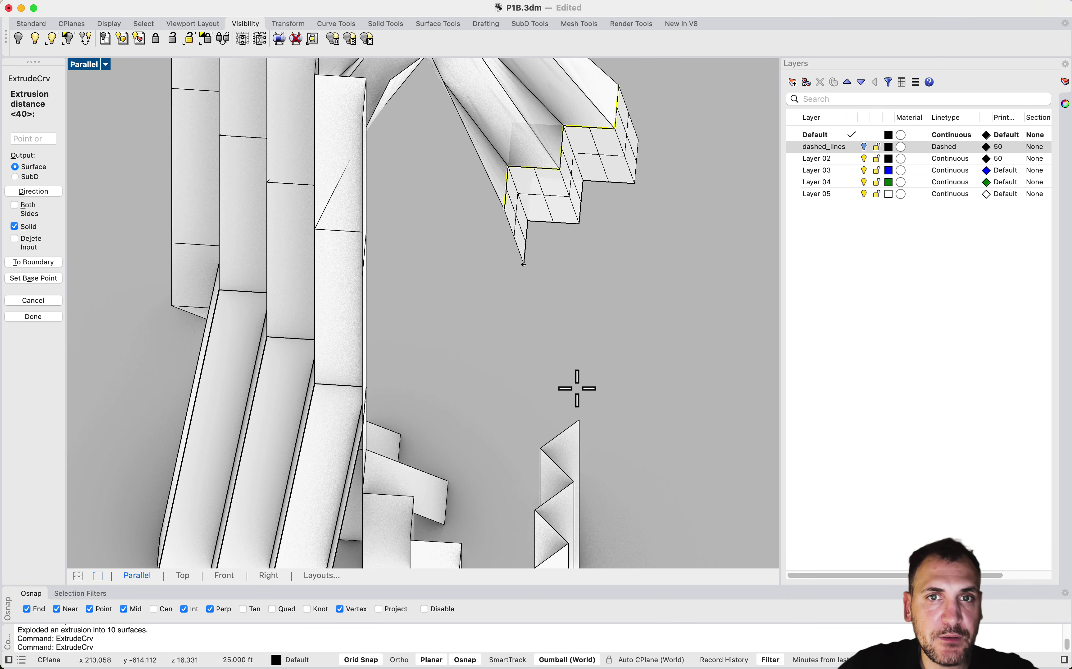
left_click(580, 417)
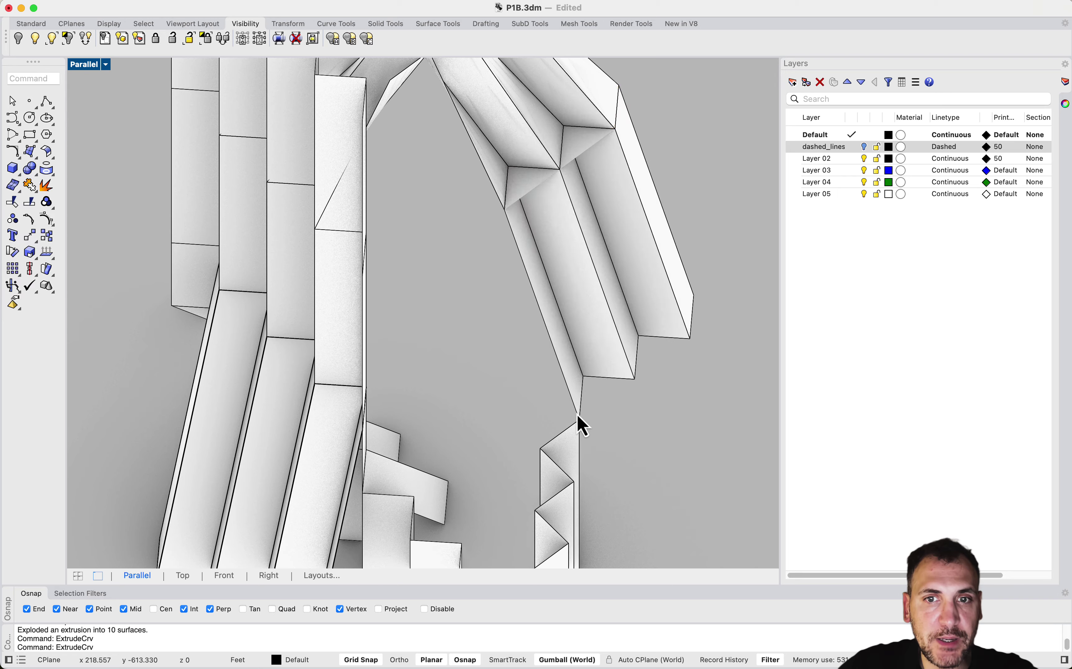
Explode the new side extrusion and delete the cap surface at its upper fold.
right_click_drag(577, 414, 653, 314)
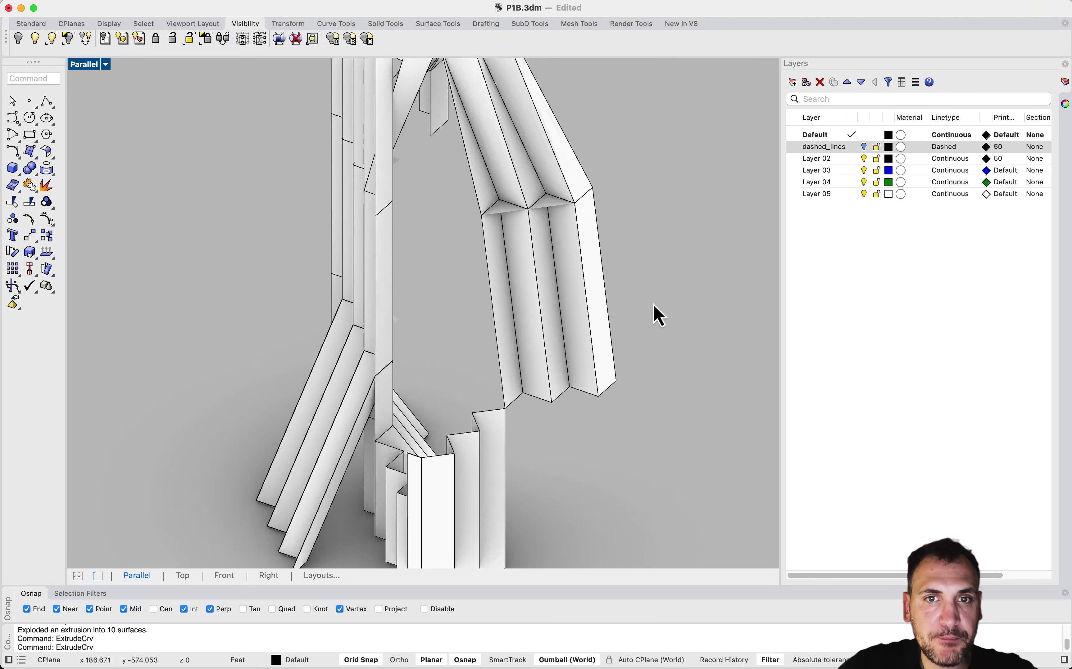
left_click_drag(653, 313, 470, 262)
type("explode")
key("Return")
scroll(472, 260, "up", 5)
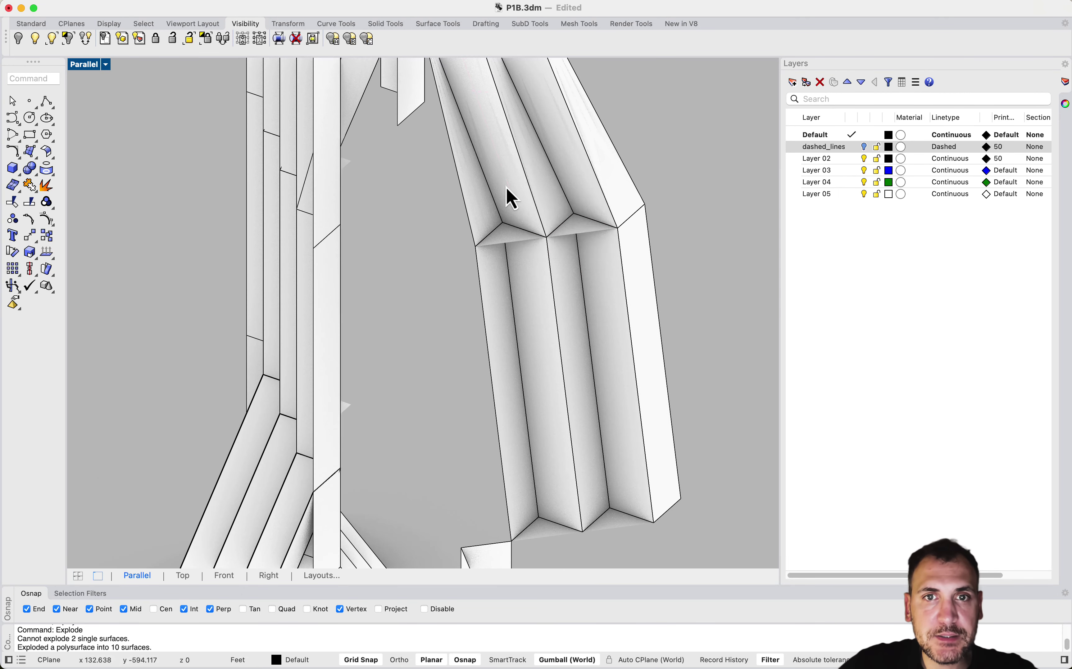
left_click(600, 202)
left_click(513, 239)
key("Delete")
Delete the cap surface closing the lower end of the new side pleats.
scroll(514, 241, "down", 5)
right_click_drag(515, 241, 583, 370)
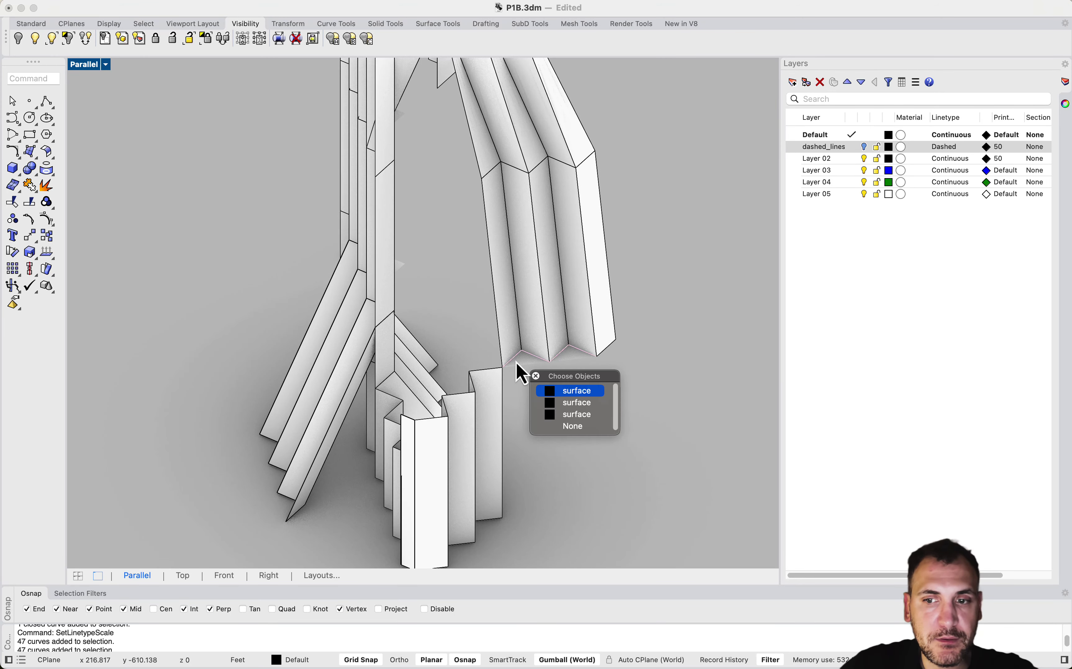
key("Return")
key("Return")
left_click(613, 370)
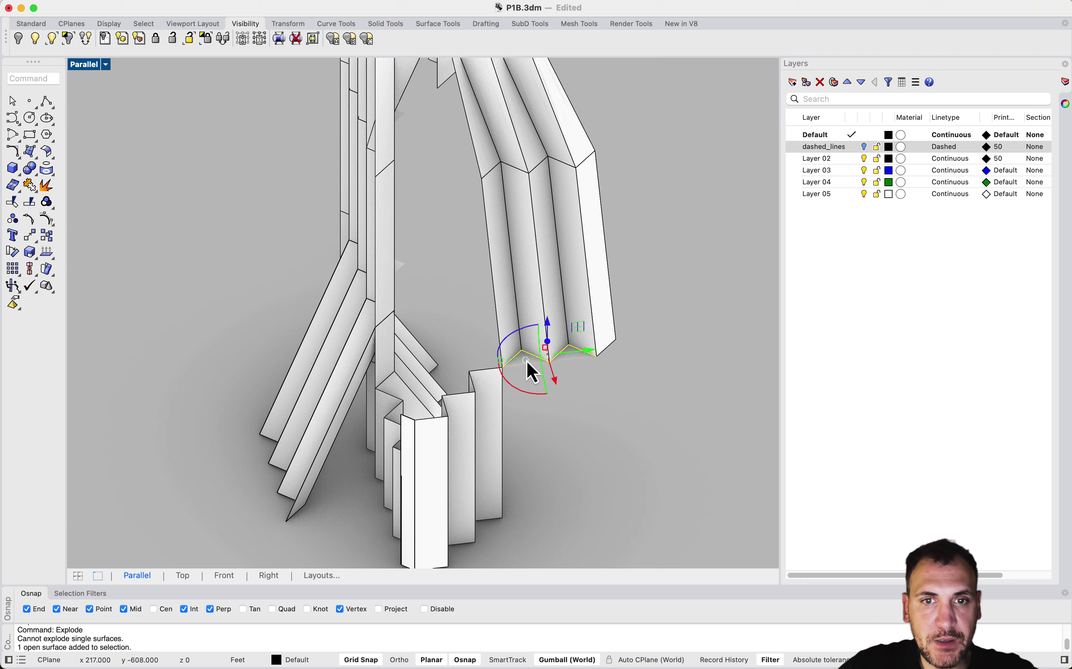
key("Delete")
Extrude the side pleats' bottom edges vertically 40 ft down to the lower model's base, and explode the result.
scroll(526, 361, "down", 5)
scroll(505, 349, "up", 5)
right_click_drag(495, 340, 507, 317)
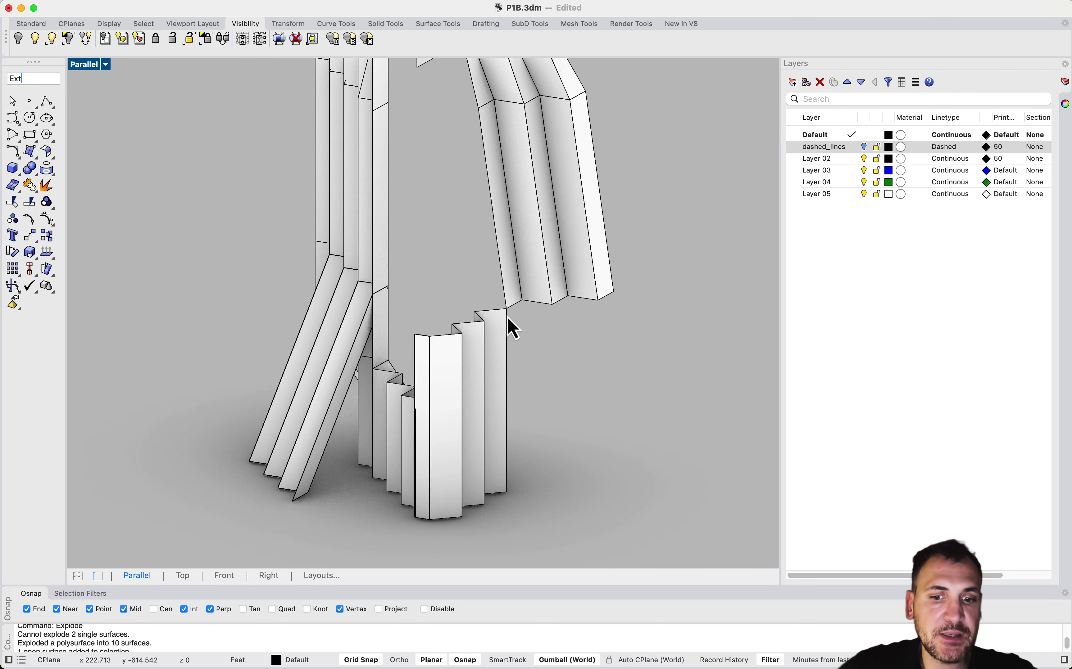
type("ru")
left_click(22, 89)
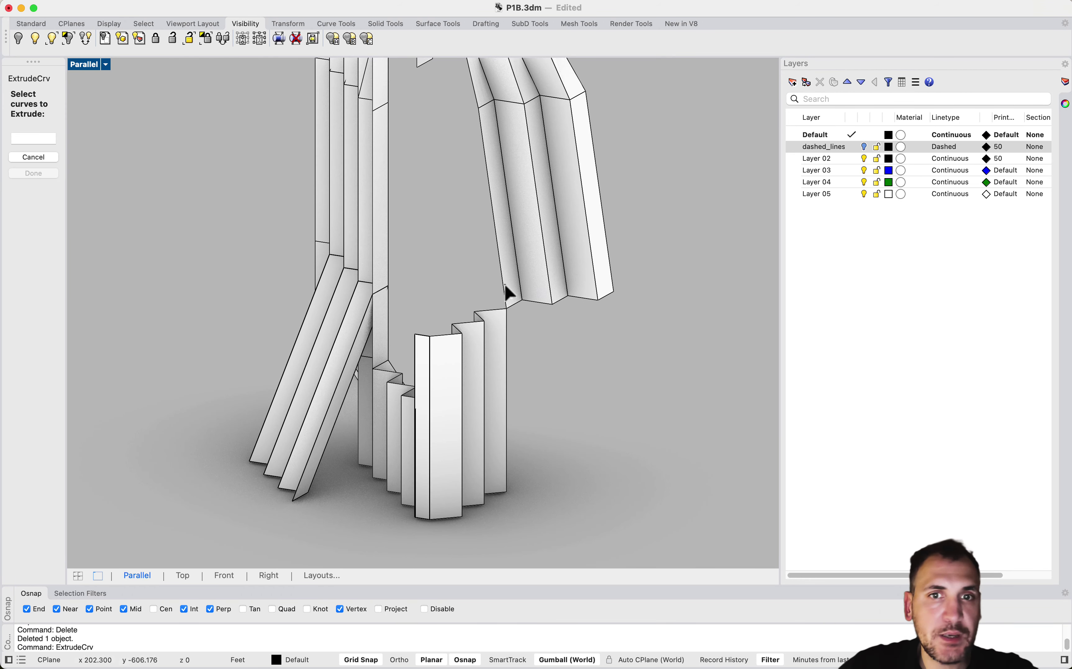
key("Return")
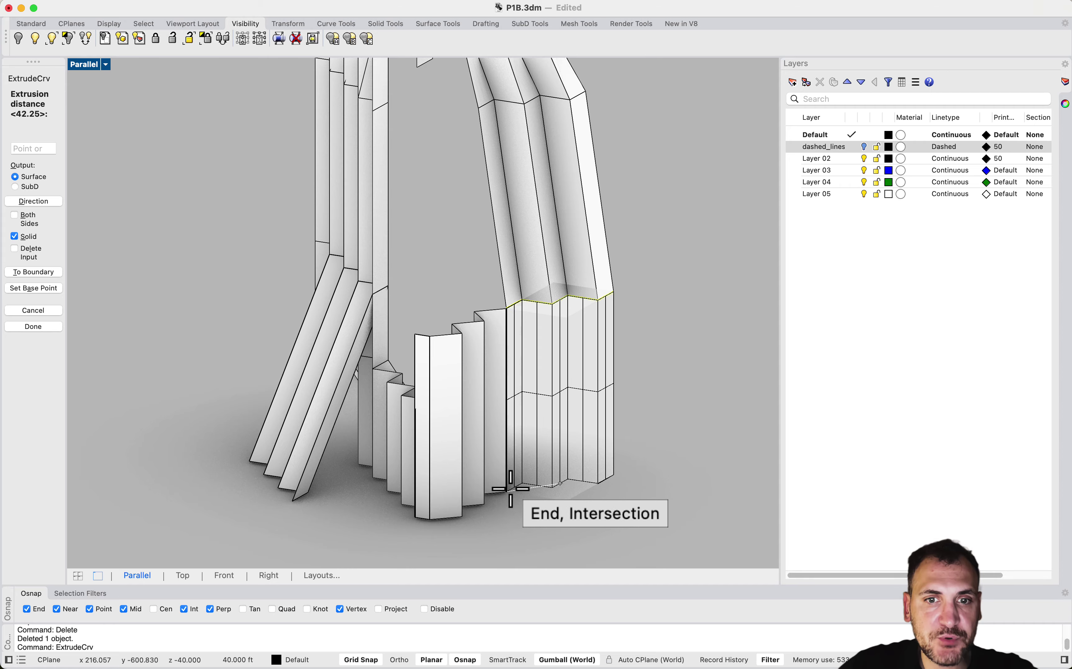
left_click(510, 491)
left_click(555, 490)
type("Explode")
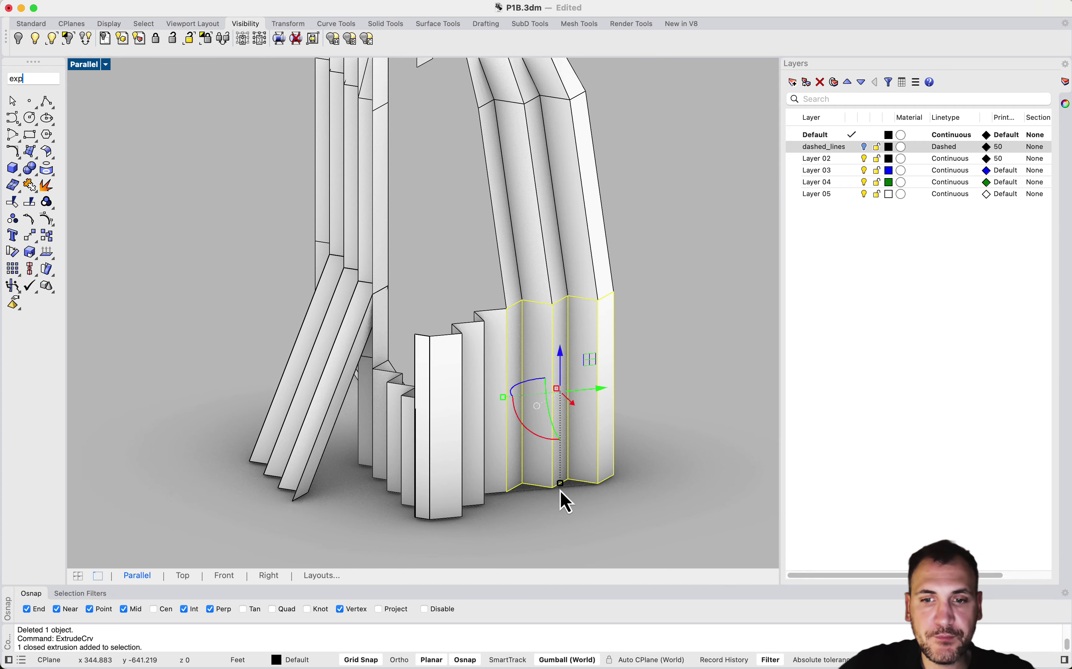
key("Return")
Delete the leftover cap surface between the front pleats.
right_click_drag(507, 476, 456, 223)
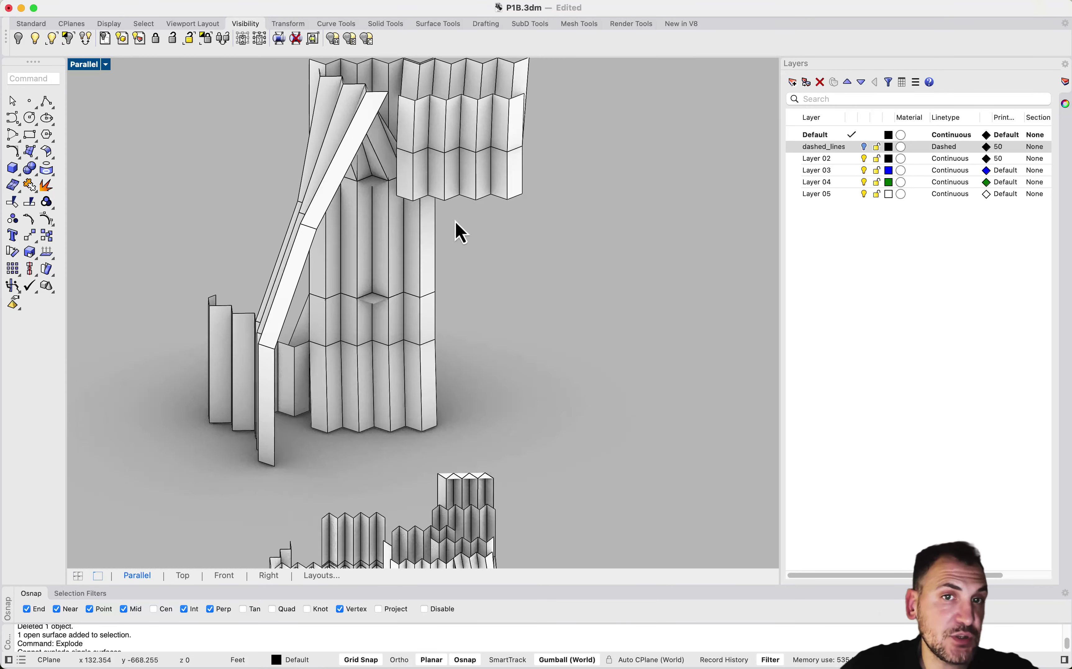
scroll(456, 222, "up", 2)
left_click(372, 315)
key("Delete")
right_click_drag(357, 343, 370, 174)
scroll(399, 190, "down", 5)
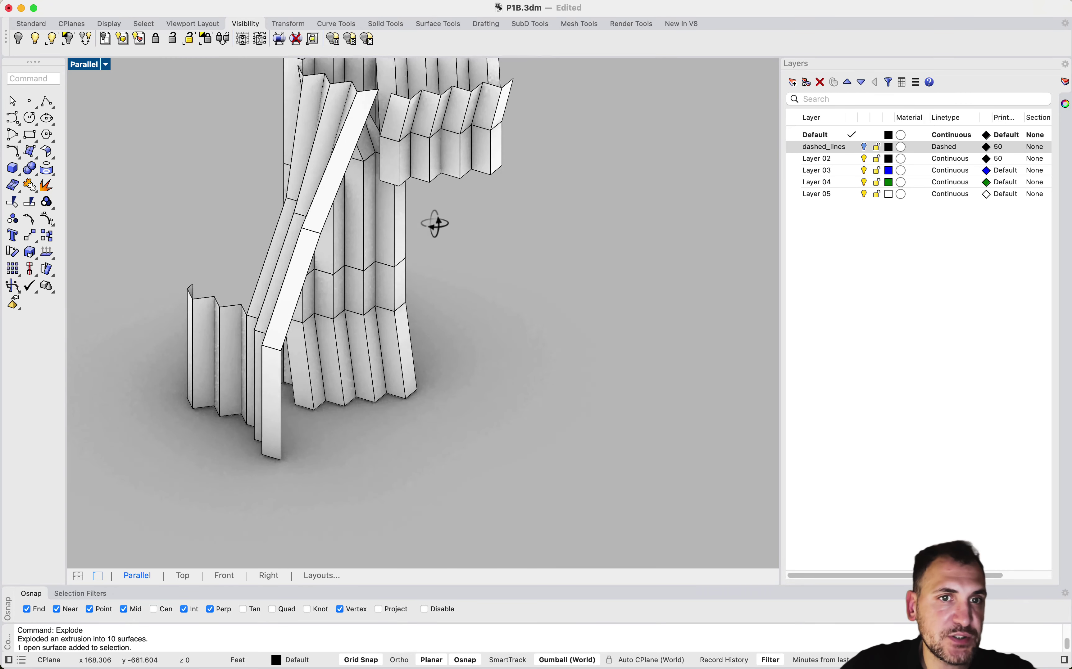
Select the whole stacked model, zoom to it, and isolate it from the other objects.
right_click_drag(435, 222, 486, 279)
left_click_drag(503, 383, 287, 125)
type("ZS")
key("Return")
left_click(68, 42)
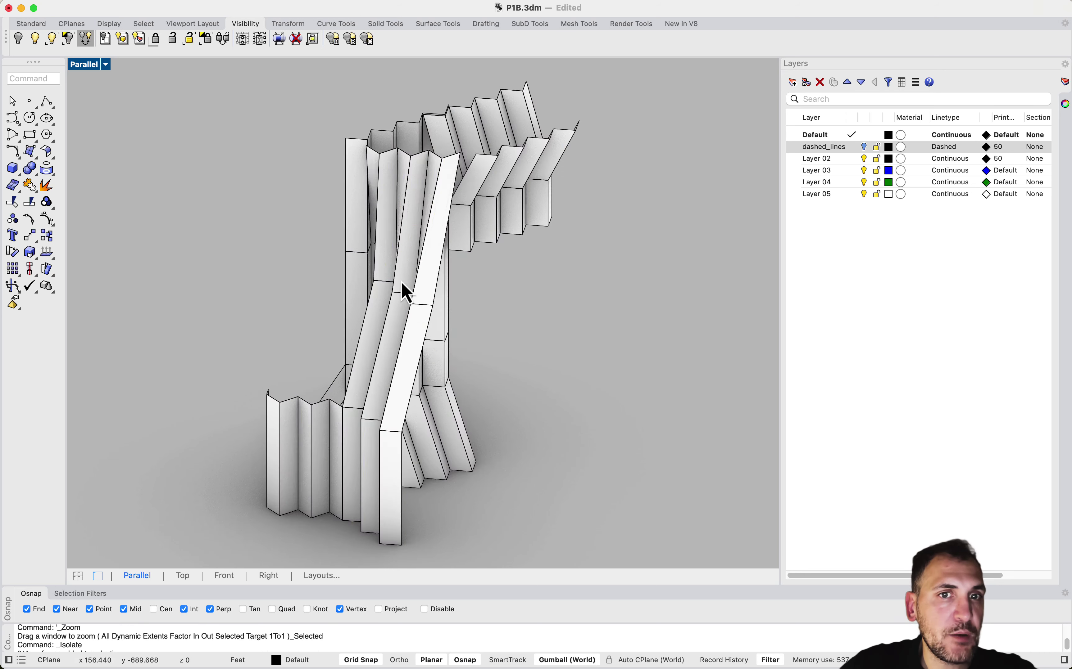
Turn on solid control points for the low pleated wall at the base of the model.
right_click_drag(400, 282, 444, 316)
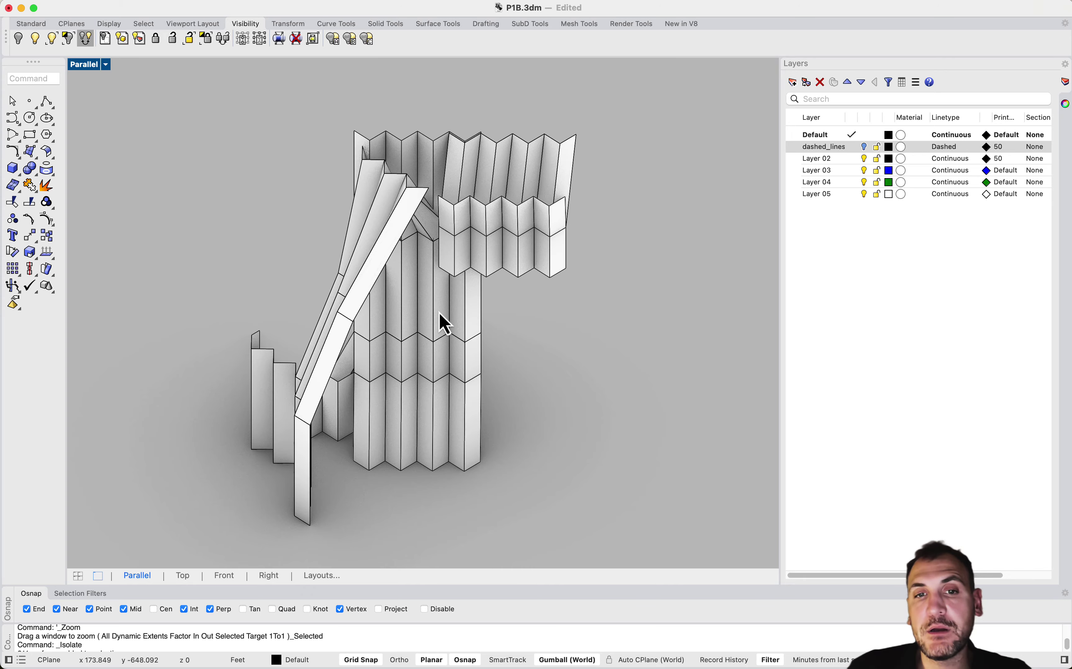
right_click_drag(439, 312, 495, 358)
scroll(548, 402, "up", 5)
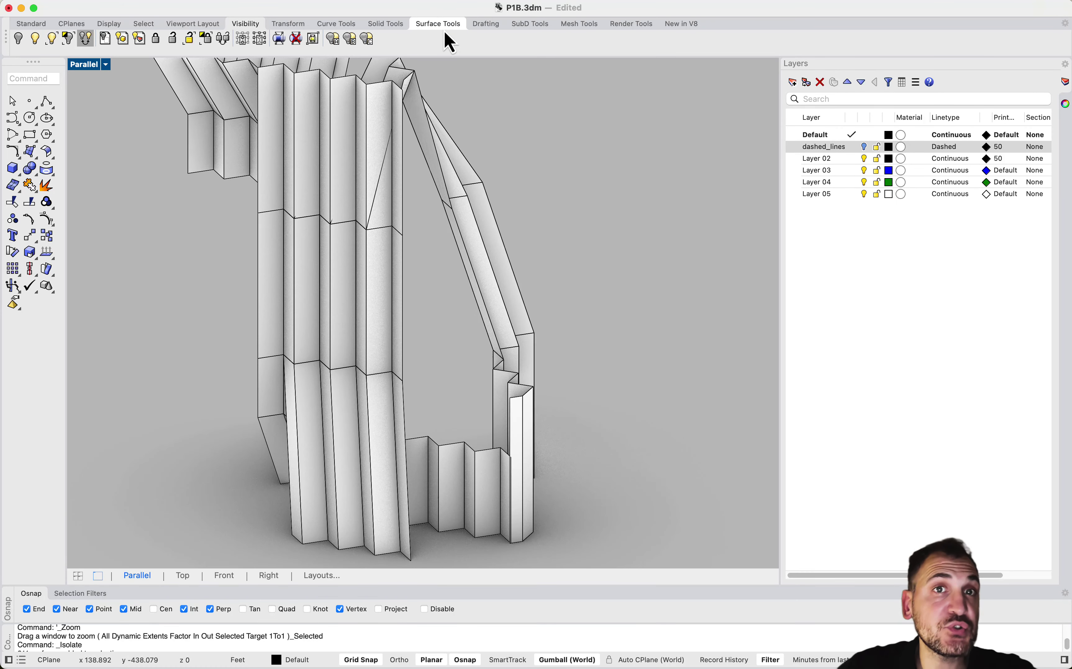
left_click(369, 26)
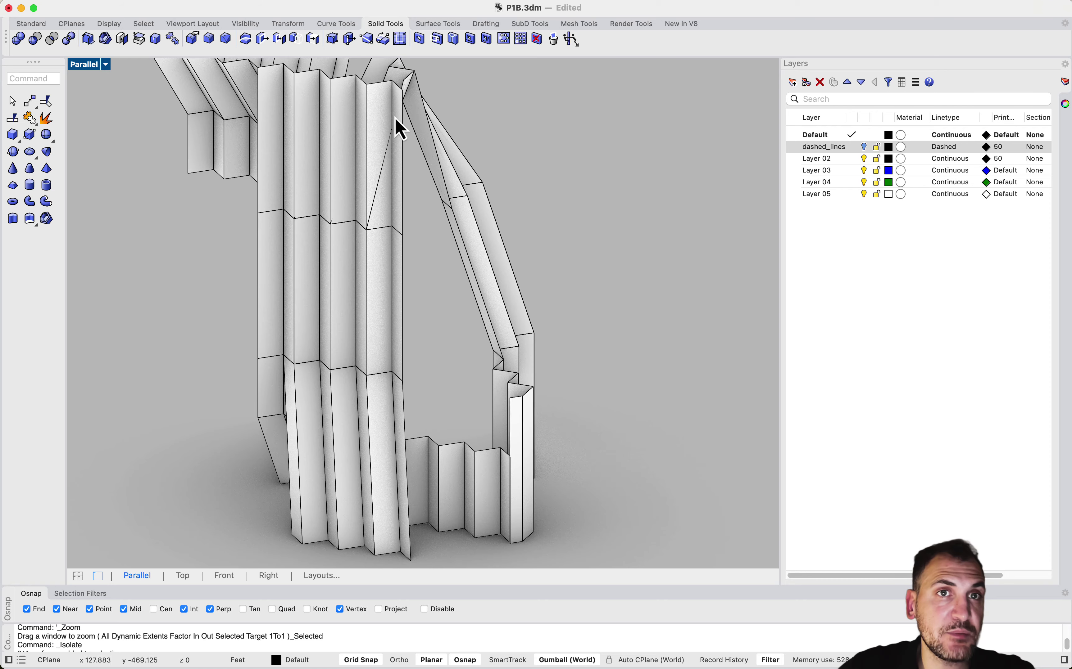
right_click_drag(522, 350, 467, 451)
scroll(375, 438, "up", 3)
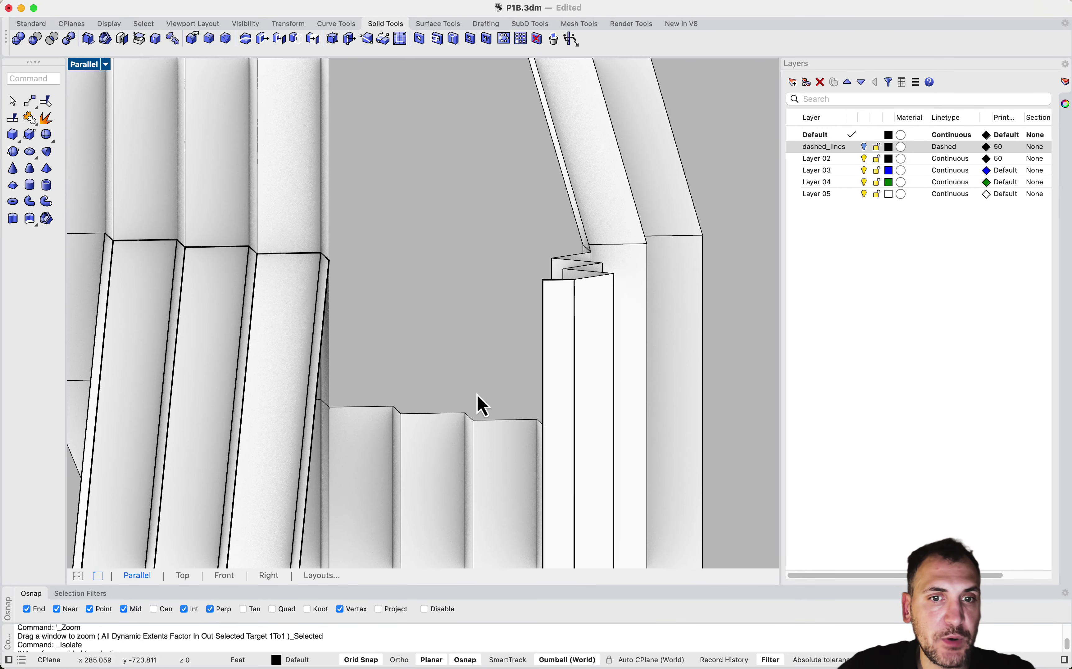
scroll(440, 447, "down", 5)
scroll(505, 442, "up", 5)
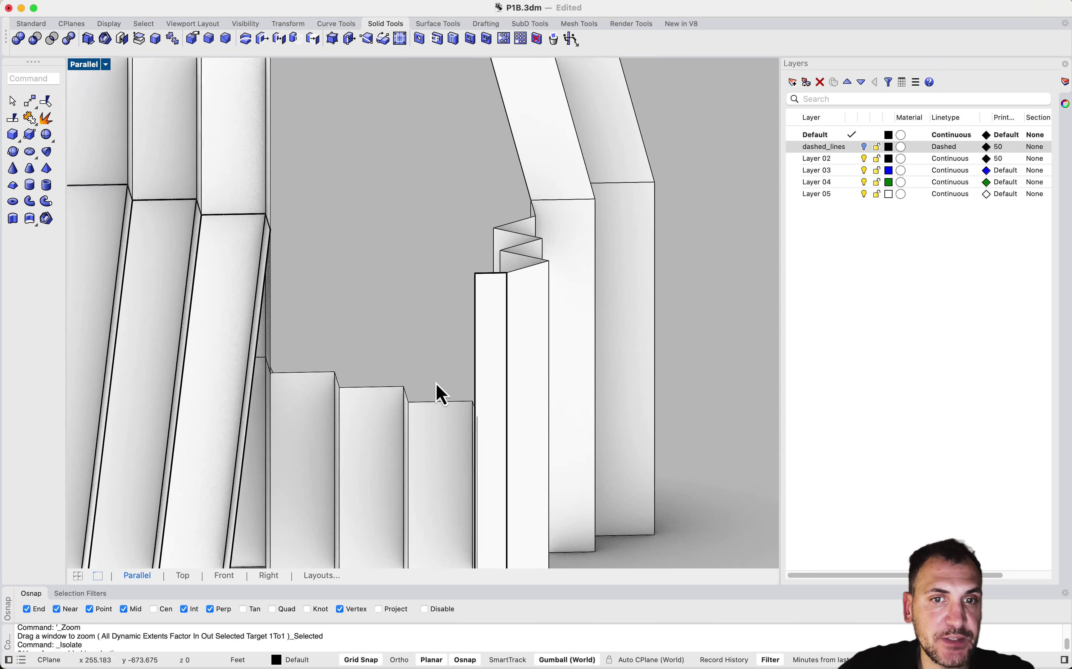
left_click_drag(322, 425, 321, 425)
right_click_drag(322, 425, 401, 374)
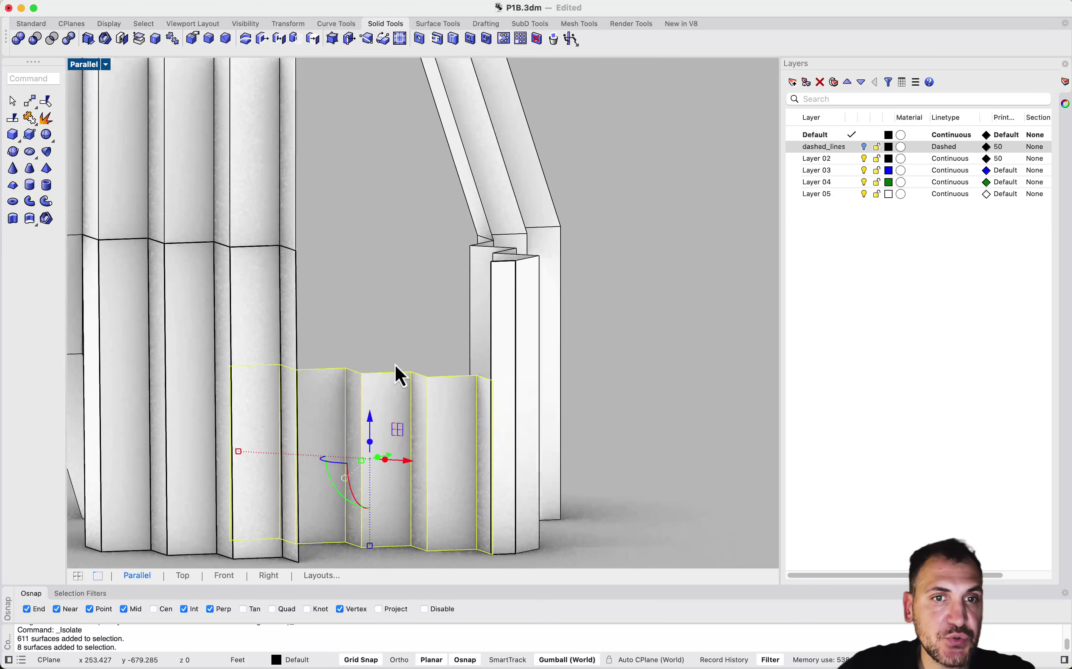
key("Escape")
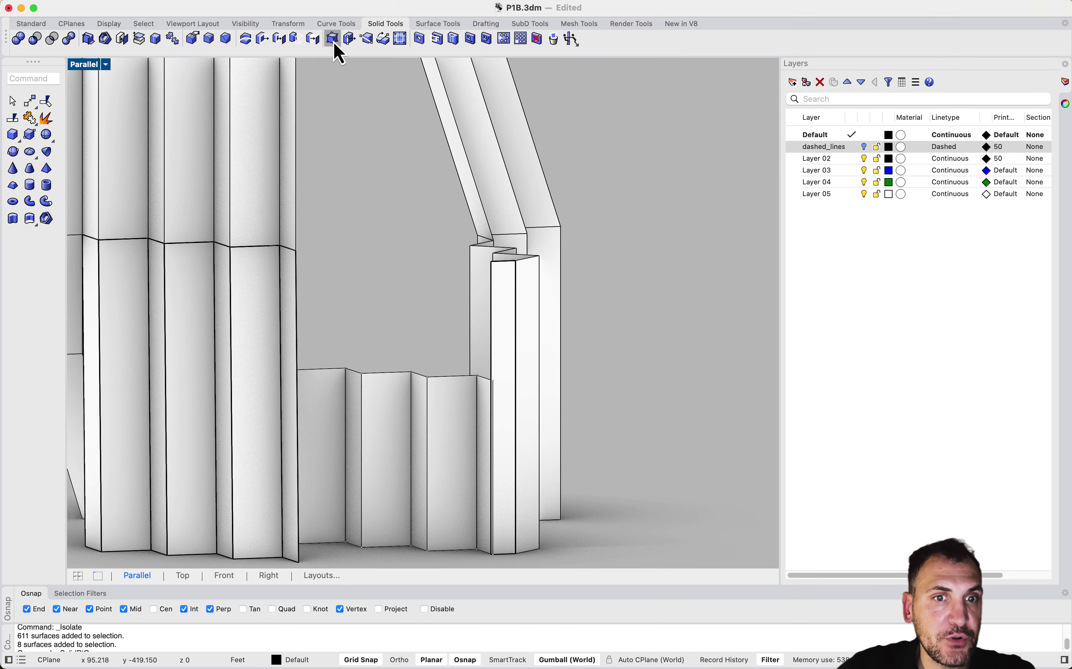
Switch the Parallel viewport to Wireframe display and focus on the low wall's upper control points.
scroll(325, 217, "down", 2)
left_click(89, 65)
left_click(126, 108)
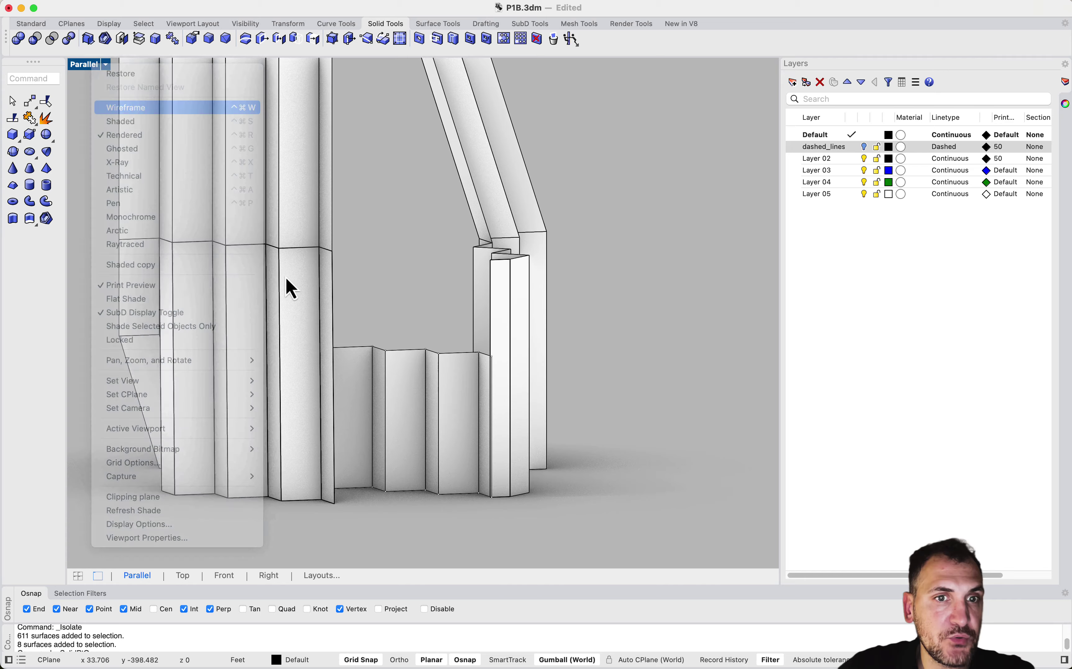
scroll(249, 347, "up", 3)
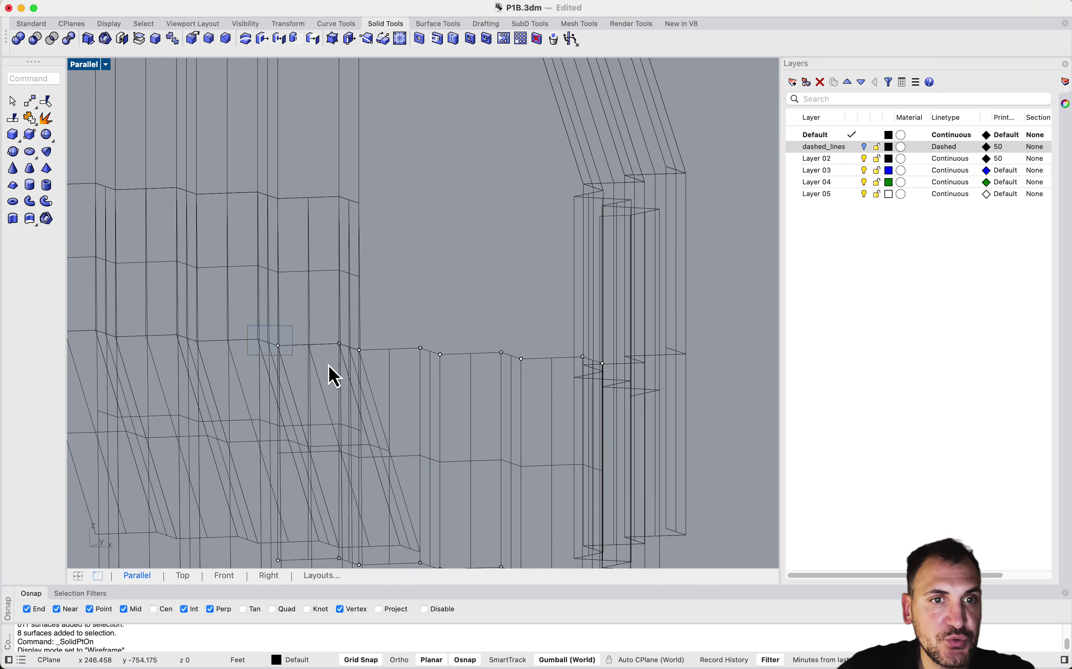
Select the low pleated wall's upper control points and return the Parallel viewport to Shaded display.
scroll(495, 358, "down", 2)
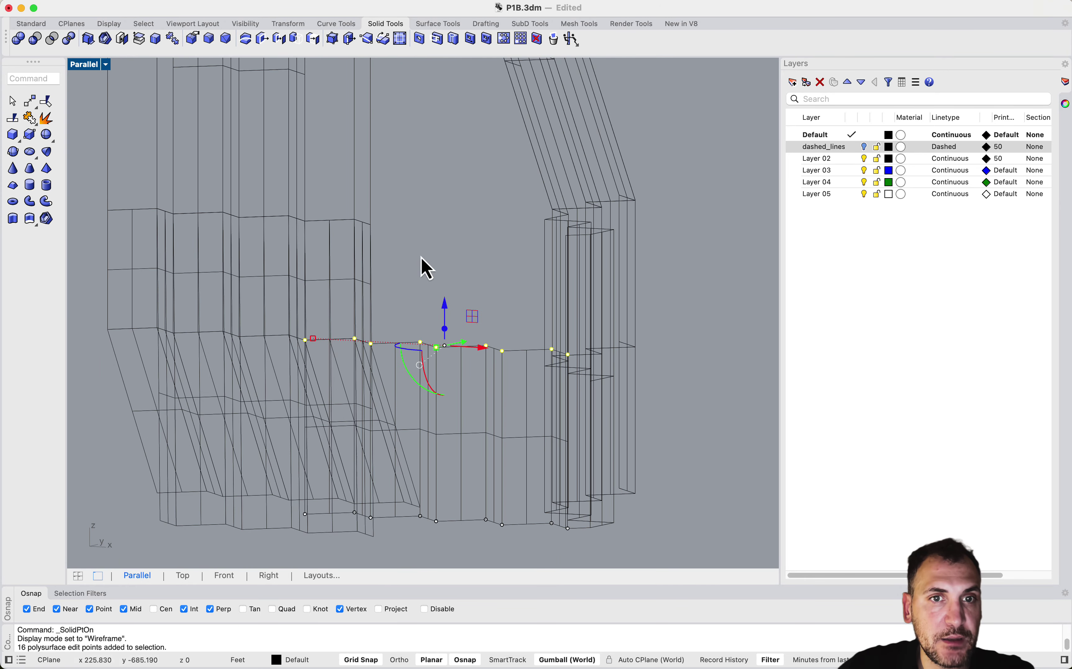
right_click_drag(422, 265, 140, 90)
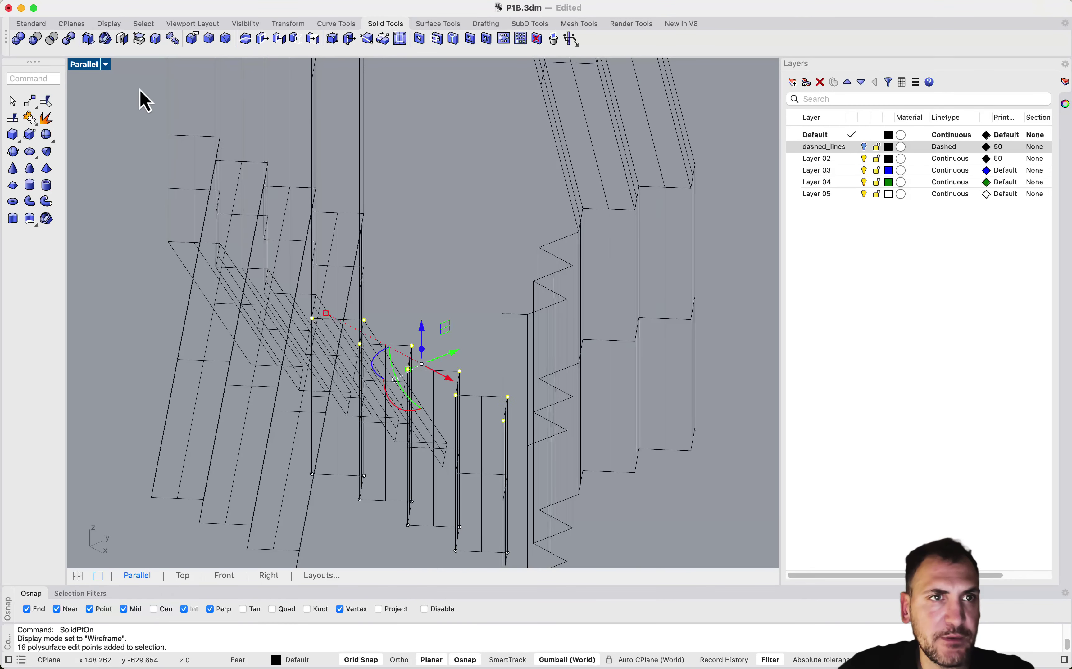
left_click(85, 66)
left_click(153, 116)
right_click_drag(416, 283, 438, 273)
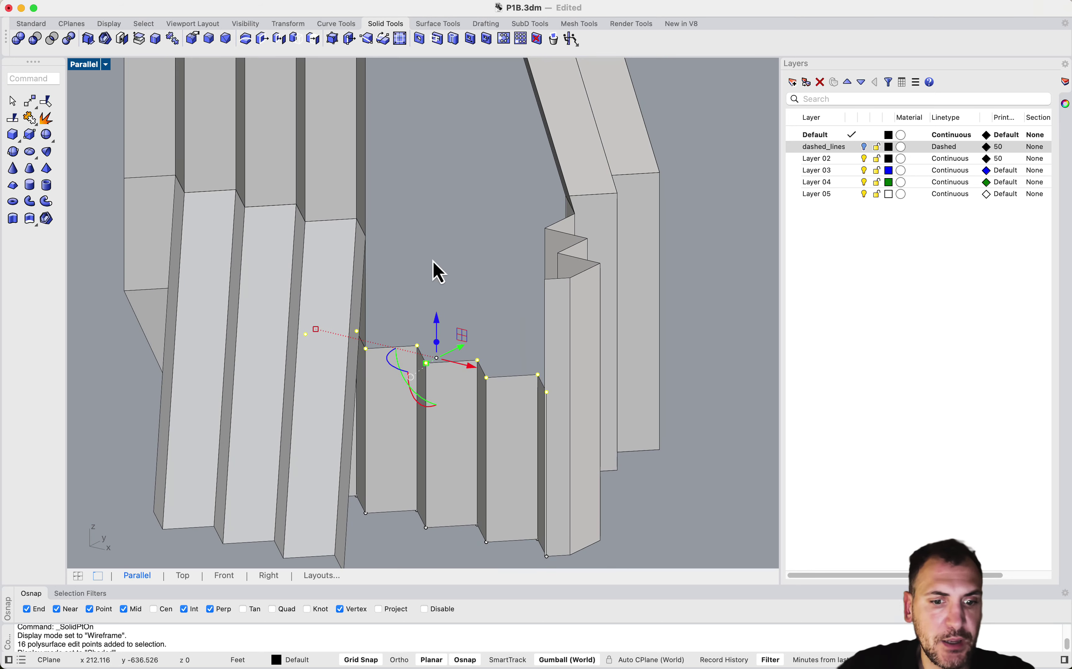
Align the selected points in world Z only with SetPt, matching the top corner height of the adjoining wall.
type("tpt")
key("Return")
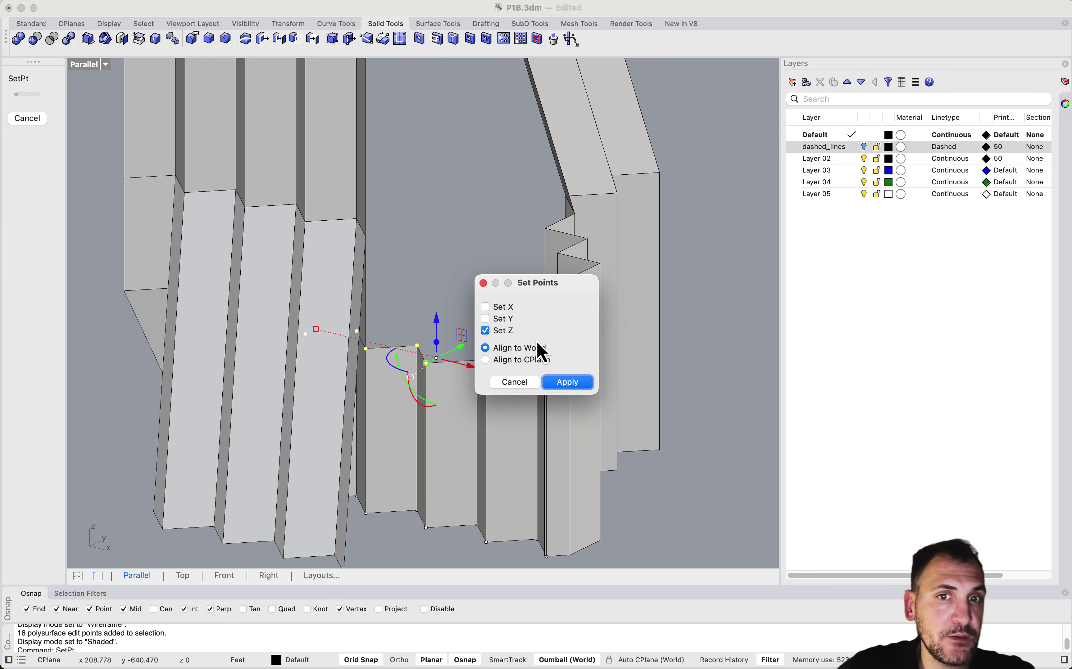
left_click(568, 383)
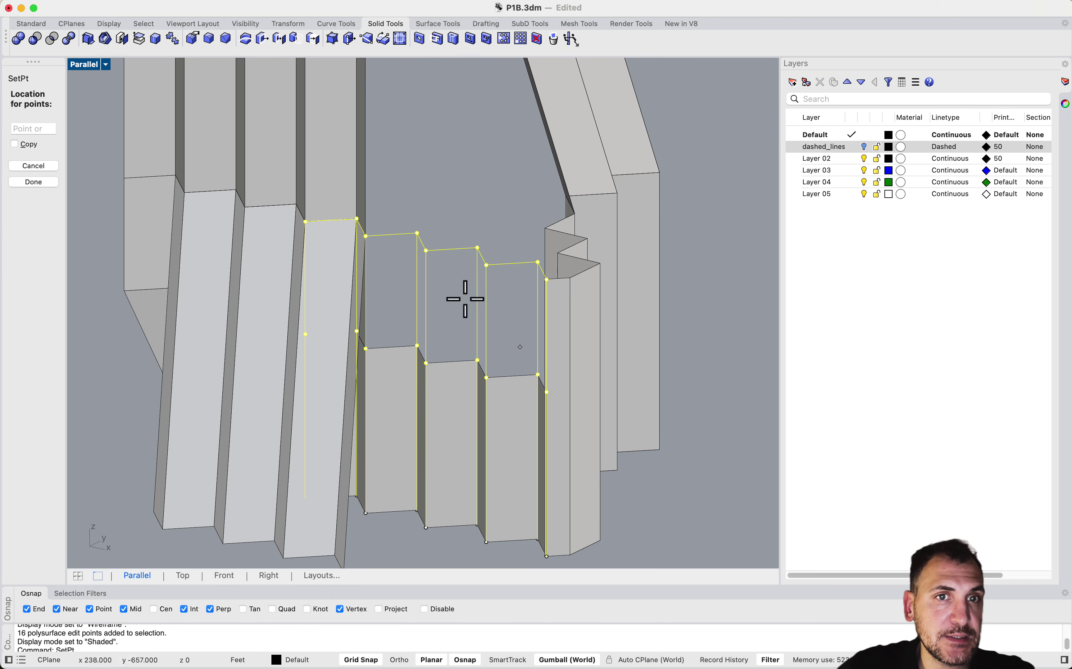
left_click(368, 237)
mouse_move(371, 247)
right_mouse_down()
mouse_move(474, 191)
mouse_move(502, 255)
mouse_move(411, 237)
mouse_move(541, 264)
mouse_move(491, 270)
mouse_move(492, 307)
right_mouse_up()
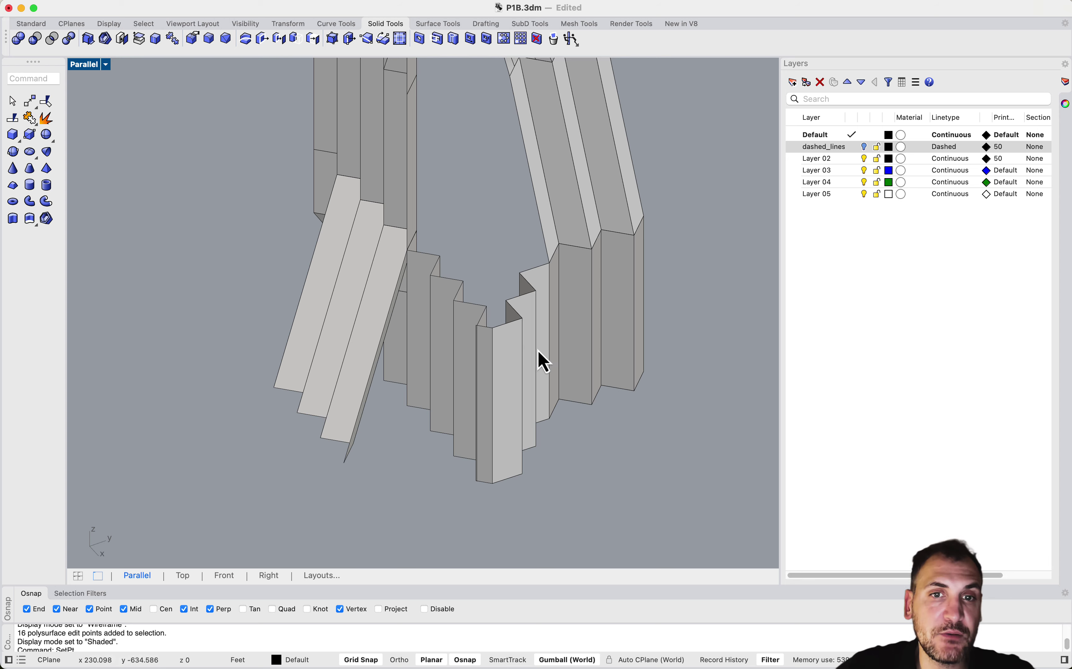
Delete the surfaces closing the outer corner between the low wall and the adjoining pleated wall.
scroll(487, 356, "up", 2)
right_click_drag(495, 308, 605, 379)
scroll(489, 380, "up", 4)
left_click(520, 427)
left_click(532, 467)
left_click(533, 469)
left_click(588, 495)
key("Delete")
Try to delete the remaining end surfaces of both walls at the corner.
scroll(571, 460, "down", 4)
scroll(565, 414, "up", 5)
left_click(541, 420)
left_click(602, 352)
key("Escape")
left_click_drag(605, 378, 559, 238)
key("Delete")
key("cmd+z")
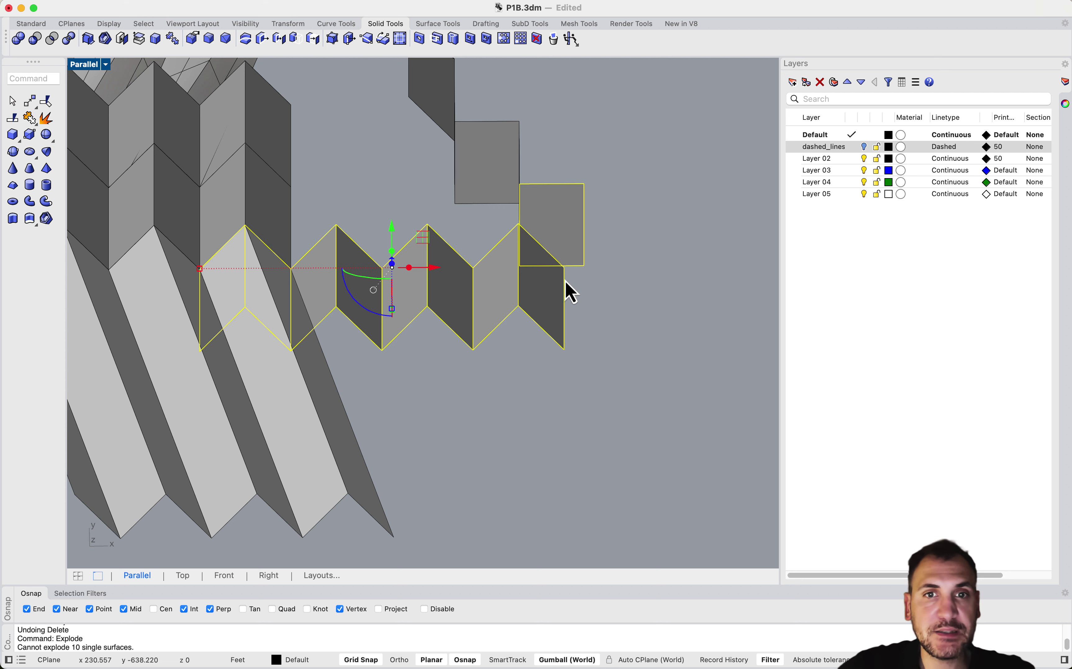
Delete the adjoining wall's end surface at the corner and undo the deletion of the whole low wall.
key("Escape")
key("Delete")
left_click(563, 309)
key("Delete")
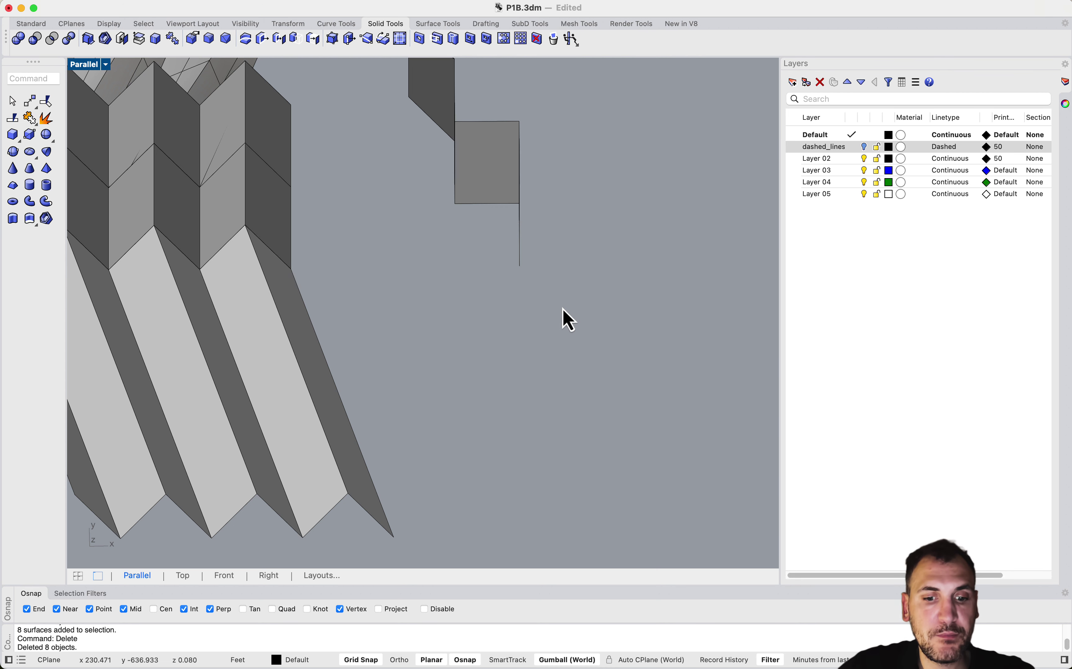
key("super+z")
Ungroup the low wall's surfaces and delete its last pleat face at the corner.
type("un")
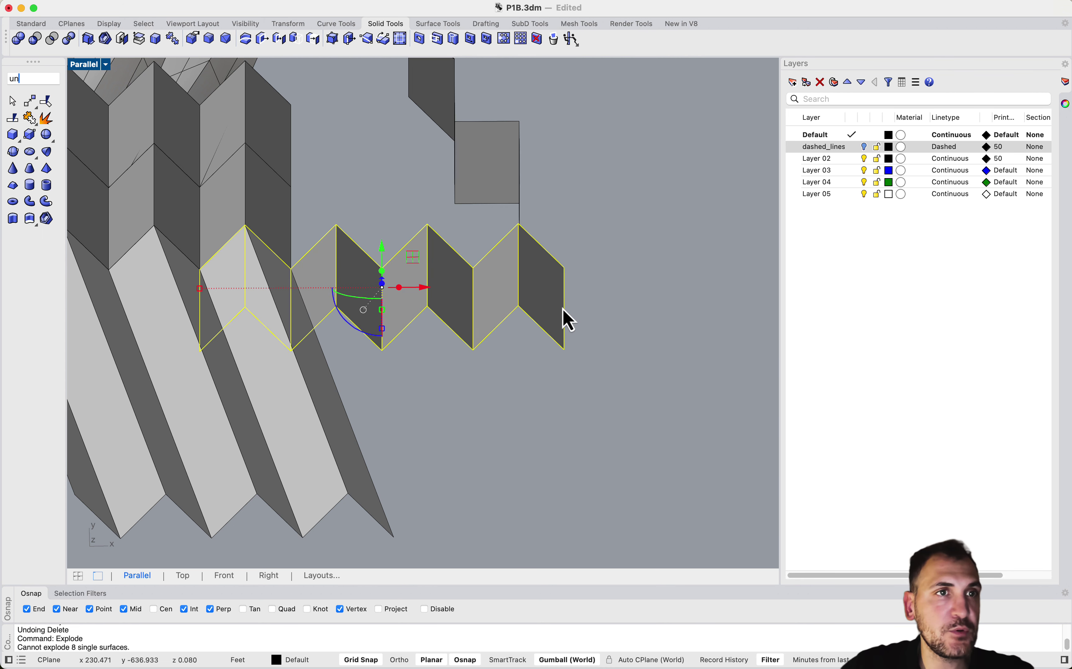
type("g")
key("Return")
left_click(562, 309)
key("Delete")
right_click_drag(596, 276, 532, 365)
left_click(554, 363)
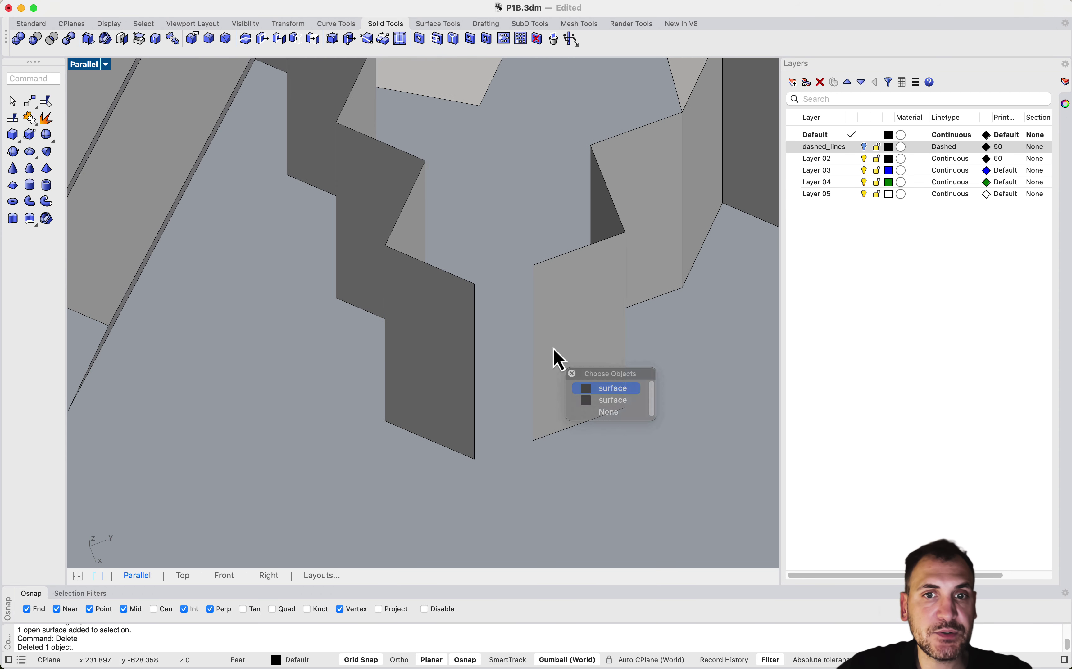
left_click(596, 379)
type("end")
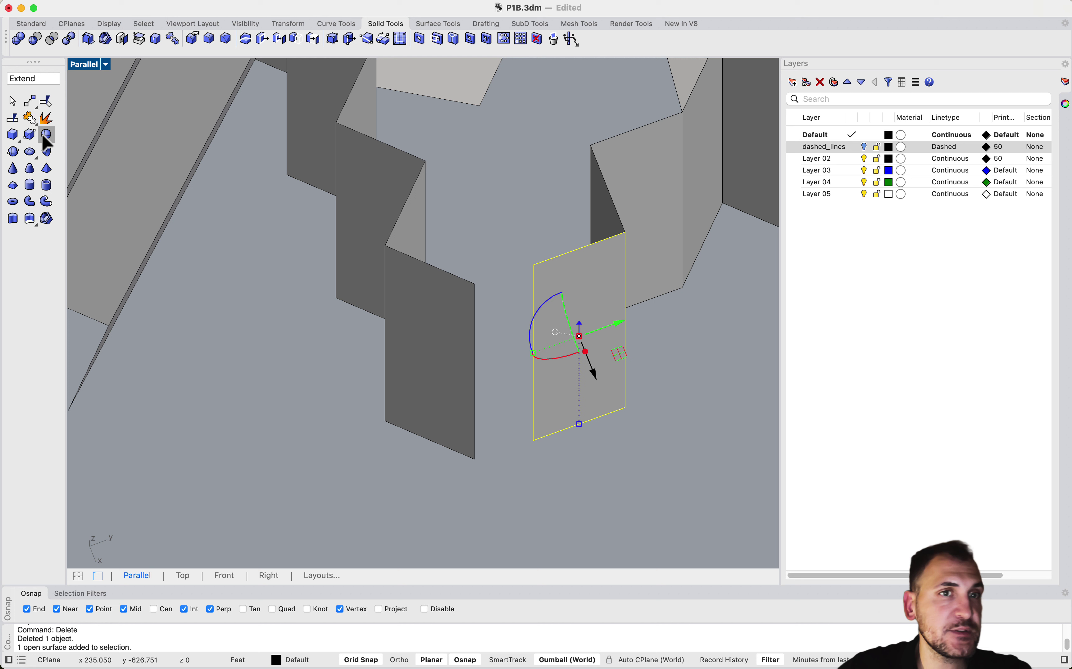
left_click(47, 134)
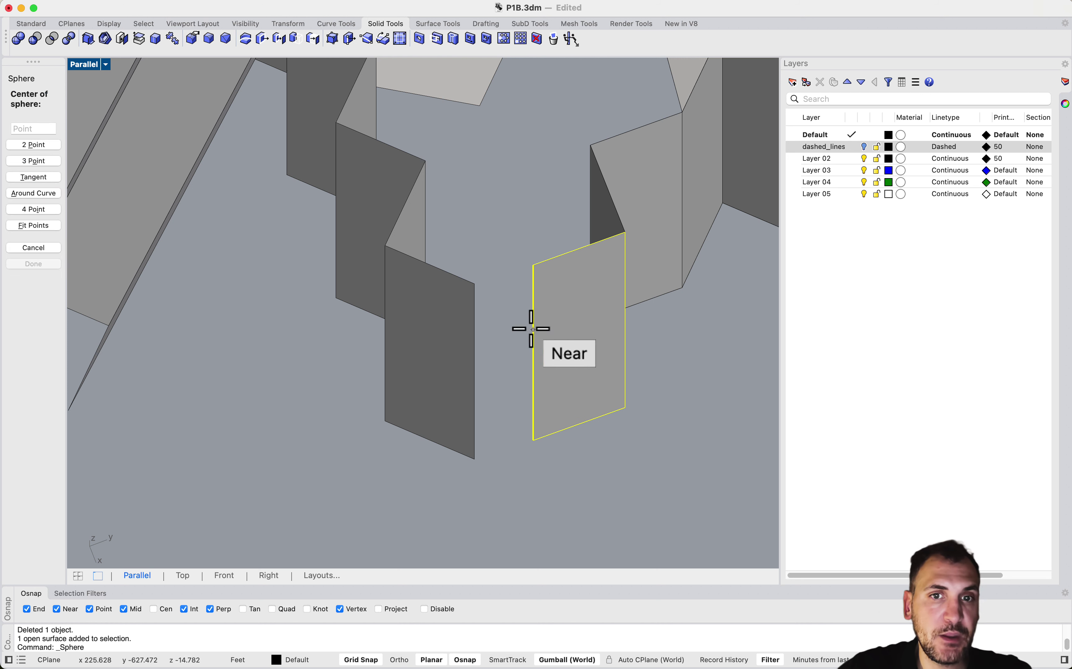
left_click(532, 327)
key("Escape")
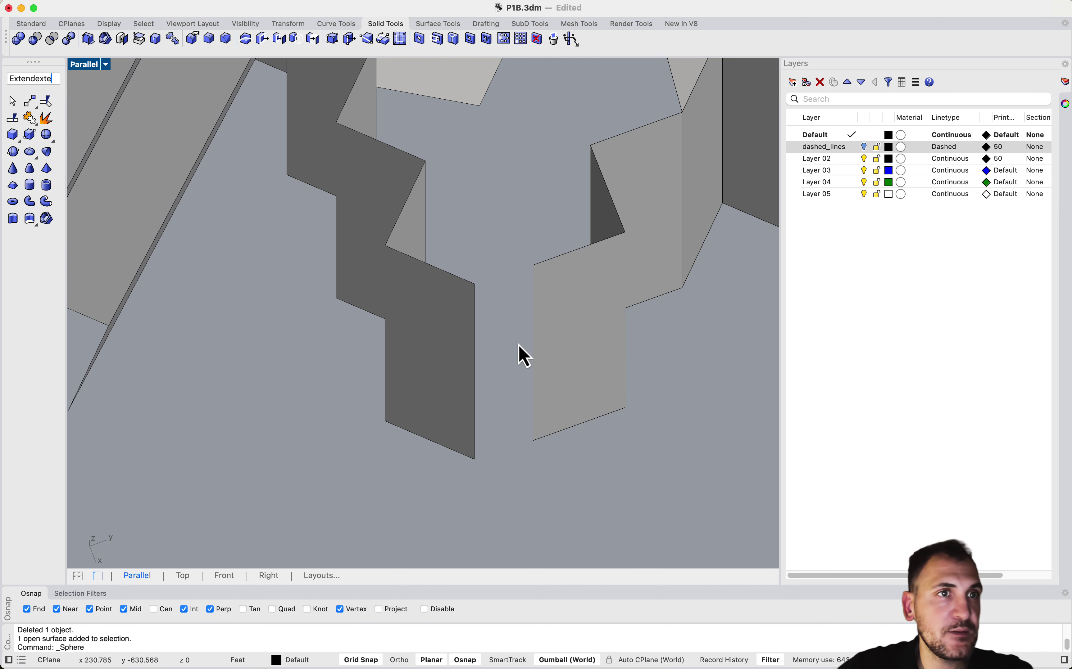
key("Escape")
Extend the adjoining wall's end surface with ExtendSrf across the gap, past the low wall's last face.
type("exte")
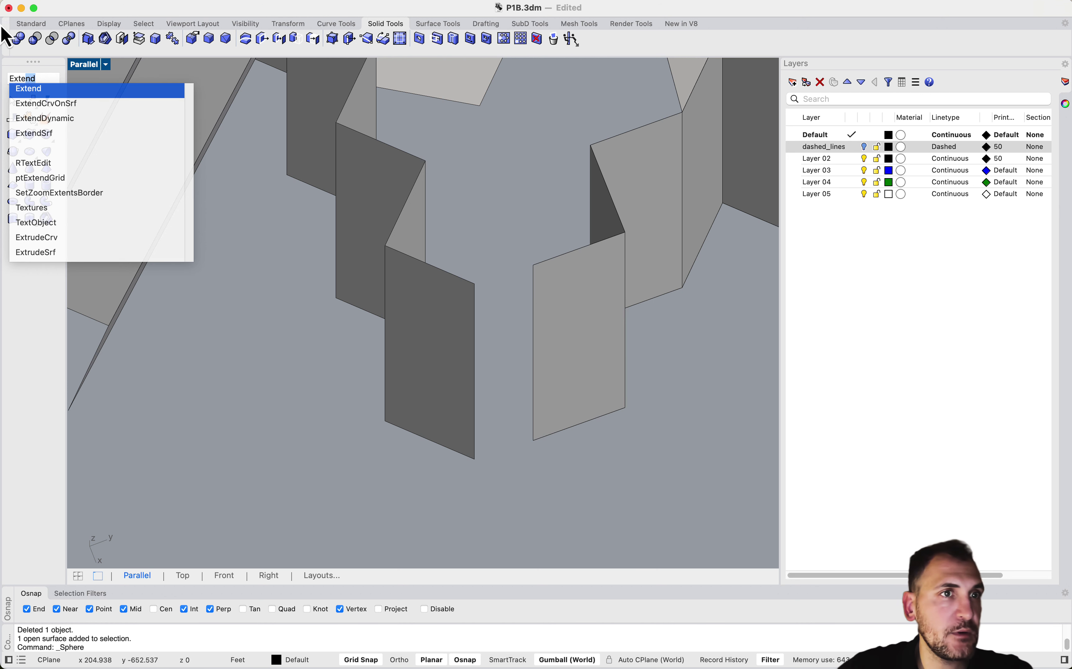
left_click(35, 135)
left_click(531, 329)
key("Return")
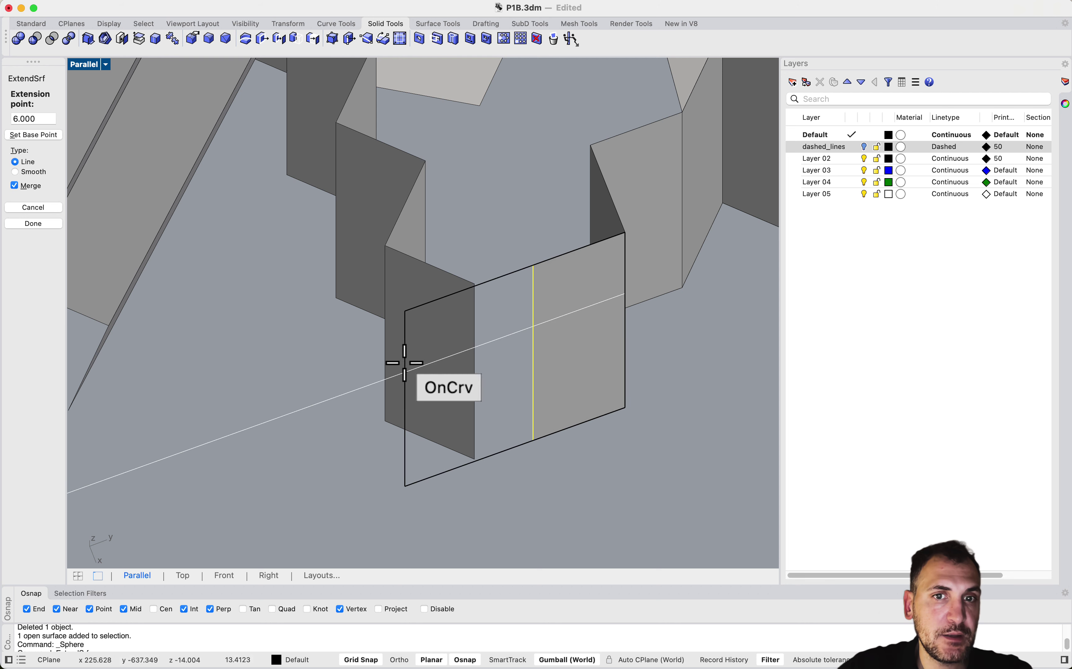
left_click(422, 366)
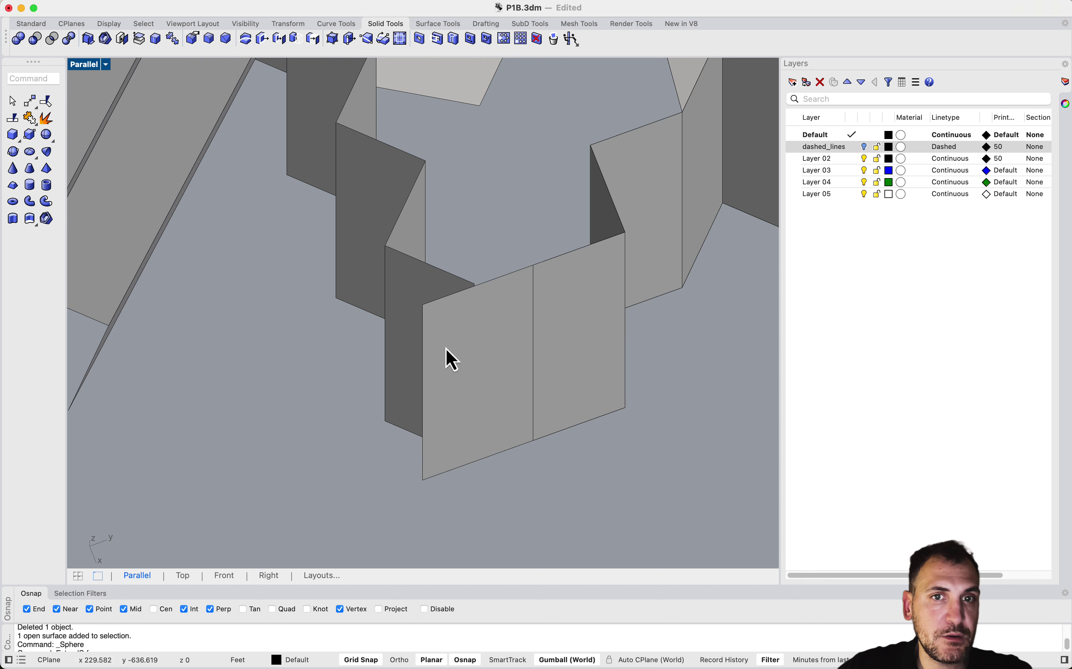
key("Return")
left_click(475, 287)
scroll(476, 298, "up", 6)
key("Escape")
key("Escape")
Extend the low wall's last face with ExtendSrf so it crosses the adjoining wall's extended surface.
right_click_drag(476, 302, 654, 252)
scroll(603, 228, "up", 8)
key("Return")
left_click(597, 228)
scroll(598, 227, "down", 7)
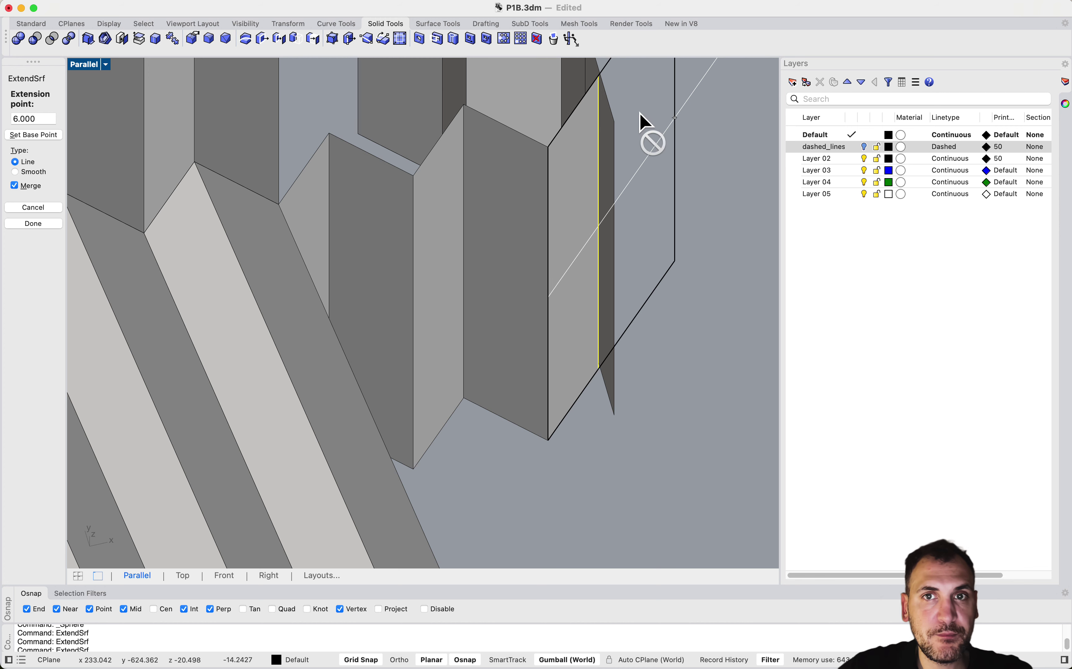
scroll(604, 151, "down", 3)
right_click_drag(625, 104, 602, 137)
left_click(661, 188)
Delete the short duplicate surface overlapping the adjoining wall's extended end surface.
right_click_drag(655, 193, 595, 286)
scroll(597, 289, "up", 5)
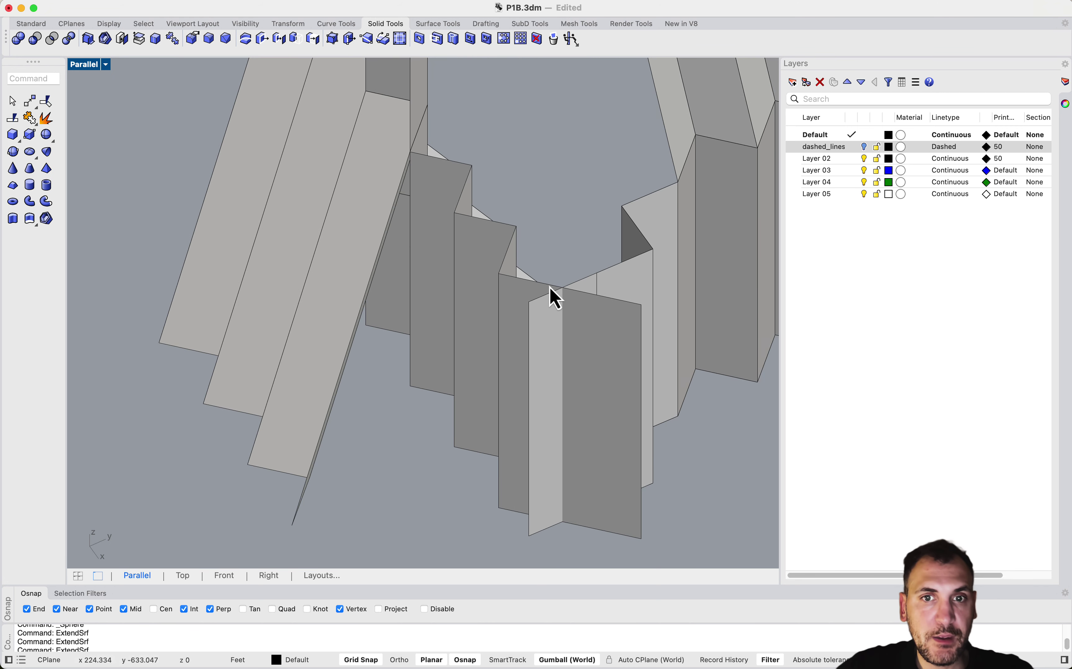
left_click(590, 286)
left_click(645, 320)
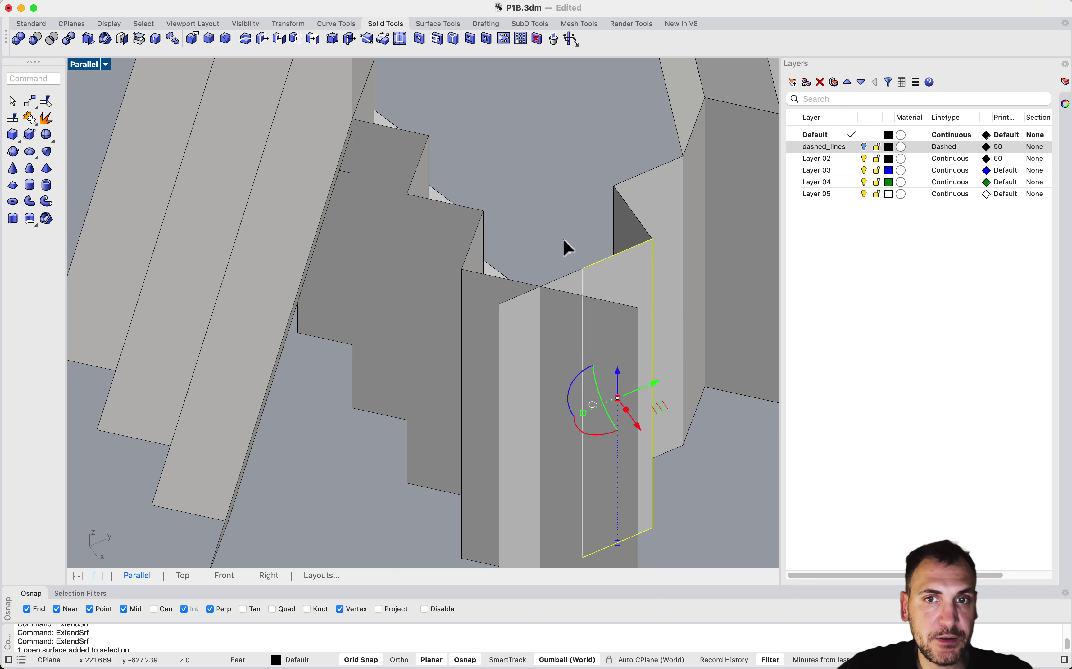
key("Delete")
Trim the two crossing end surfaces against each other to remove their overhangs and form a clean corner.
scroll(564, 241, "down", 4)
right_click_drag(564, 248, 590, 315)
type("trim")
key("Return")
left_click(568, 274)
left_click(535, 280)
key("Return")
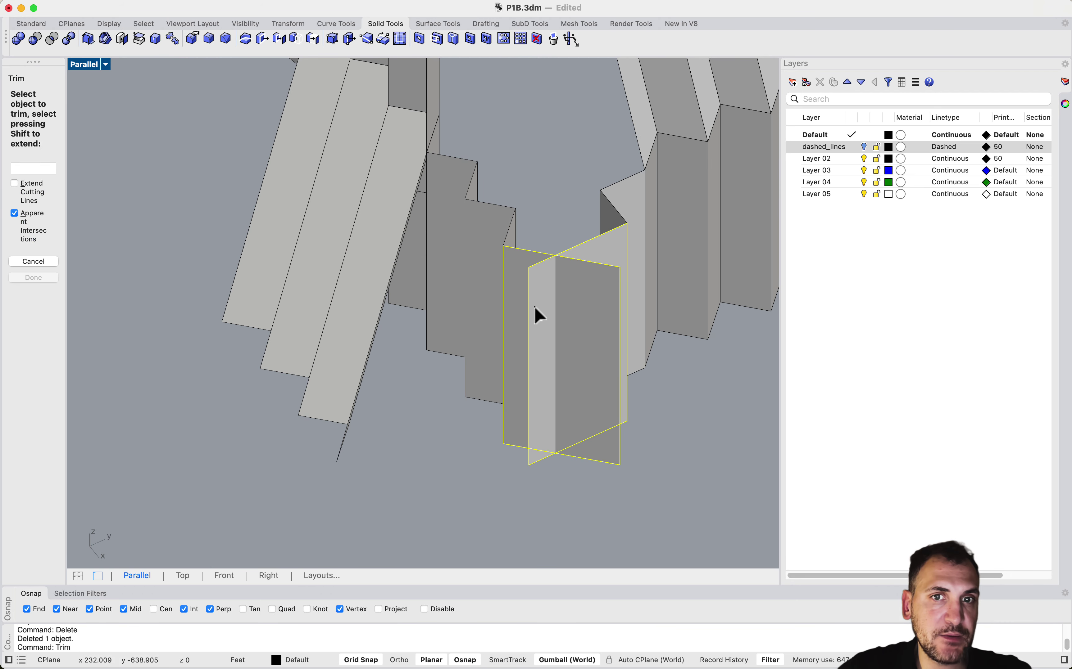
left_click(536, 307)
left_click(574, 308)
key("Return")
Try to extend the lower edge of the upper hanging pleated wall with ExtendSrf.
right_click_drag(574, 311, 362, 414)
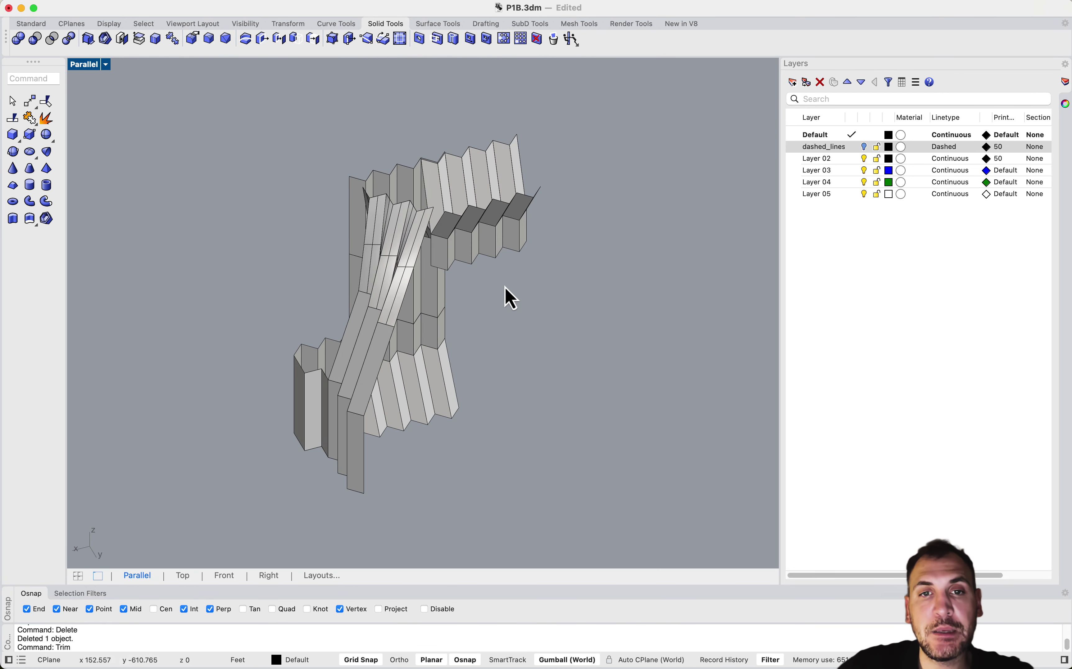
scroll(505, 287, "up", 4)
right_click_drag(502, 287, 427, 151)
scroll(428, 230, "up", 5)
scroll(438, 105, "up", 2)
left_click_drag(634, 219, 417, 133)
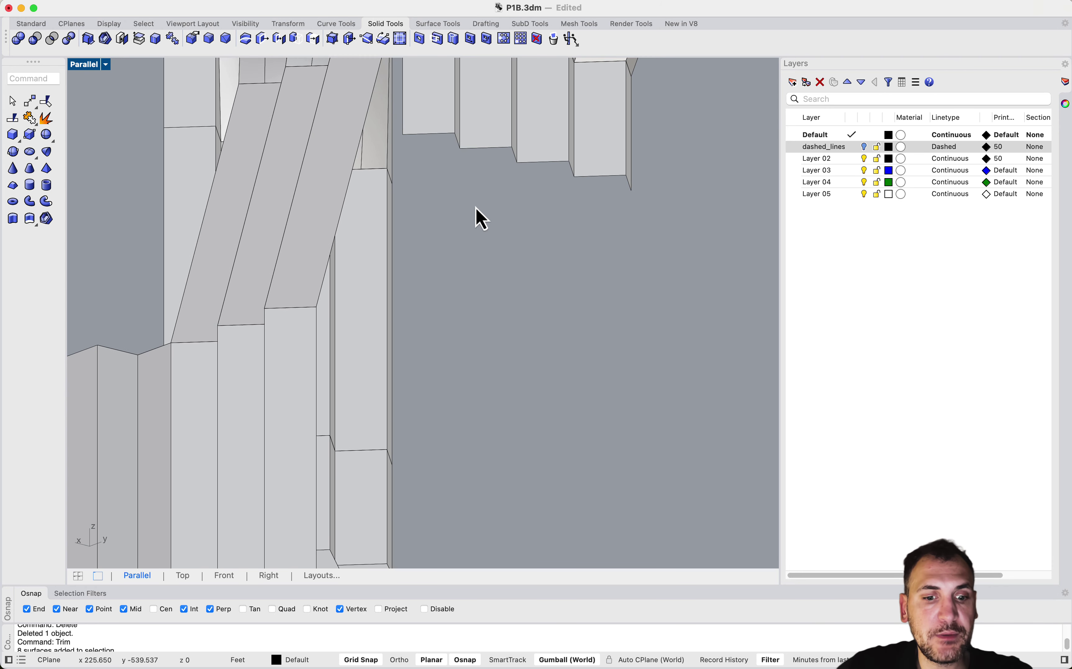
type("exte")
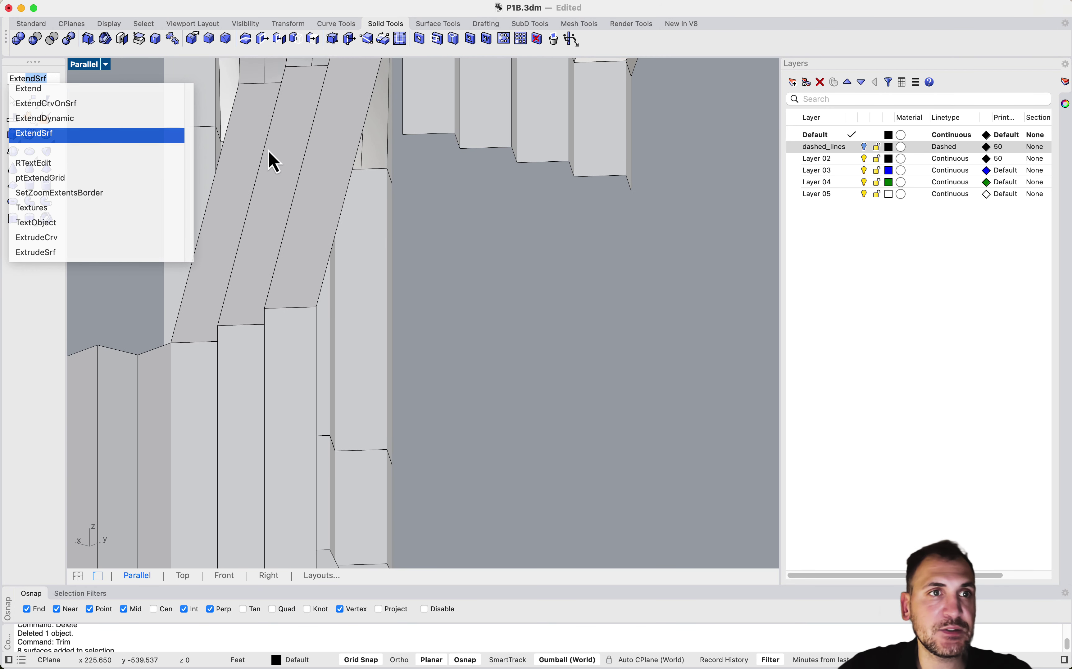
key("Return")
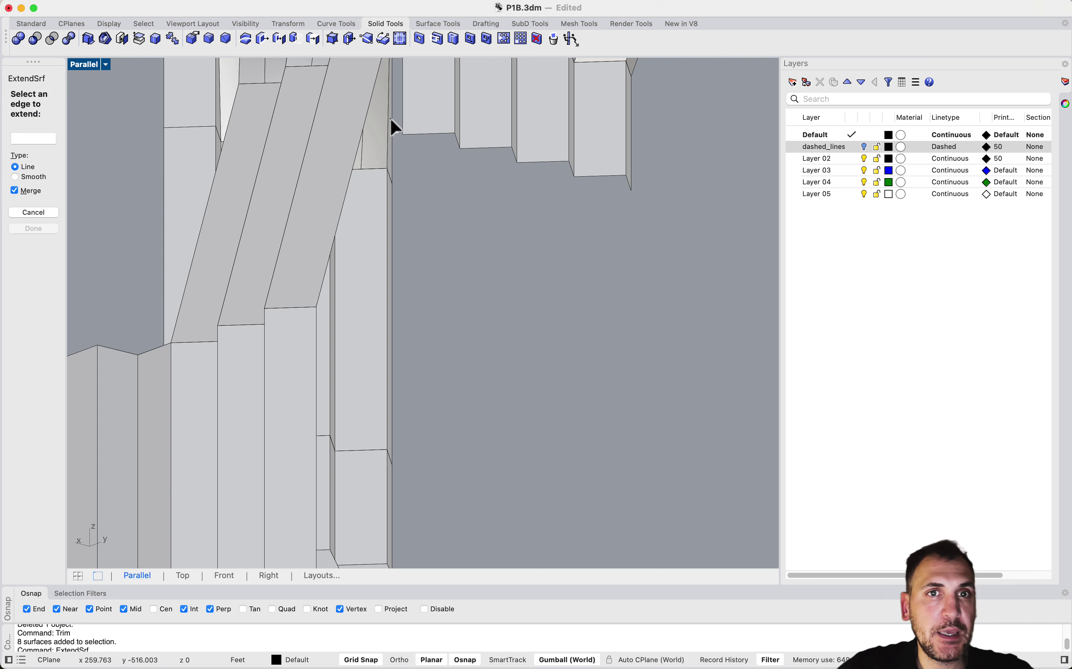
right_click_drag(390, 118, 409, 126)
left_click(442, 139)
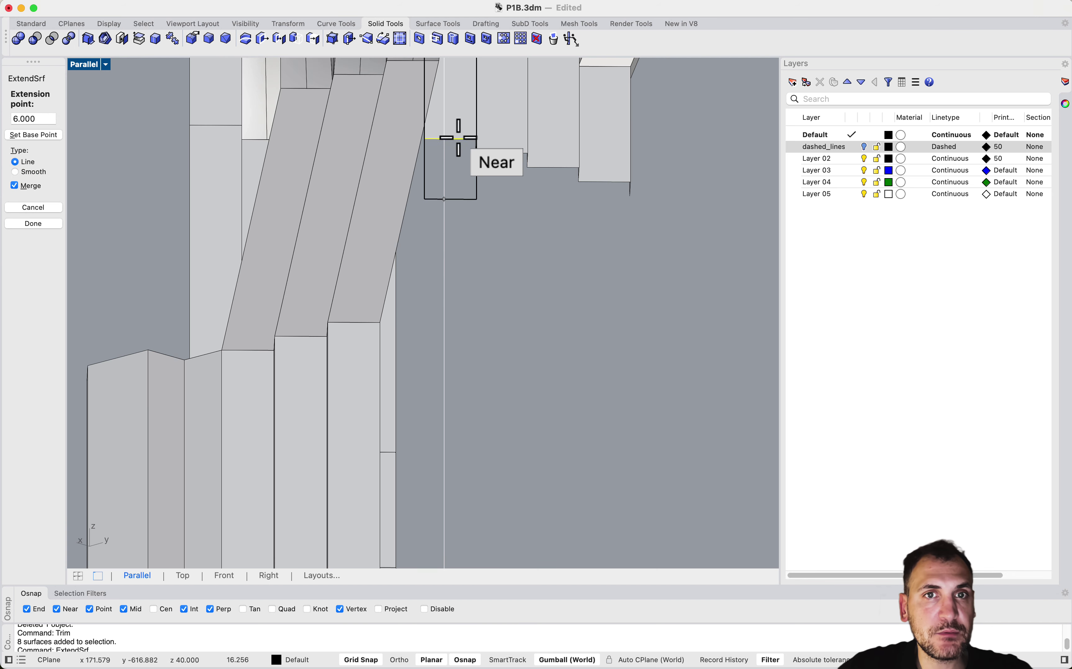
scroll(436, 267, "down", 5)
right_click_drag(481, 294, 453, 269)
scroll(367, 271, "up", 4)
key("Escape")
type("Extrude")
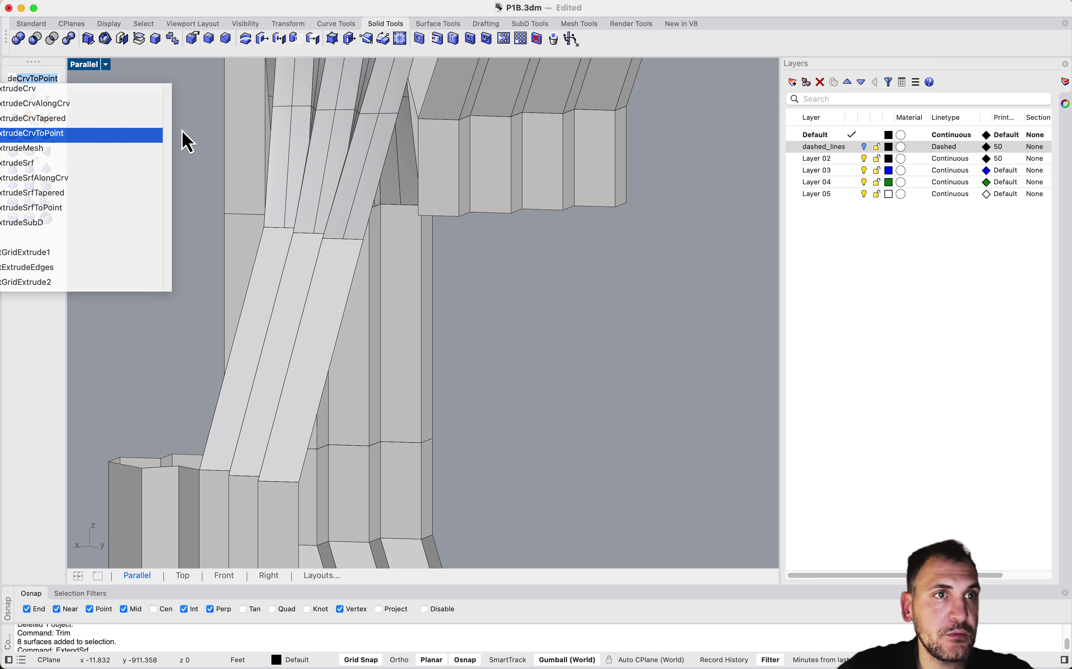
left_click(19, 91)
right_click_drag(454, 208, 388, 167)
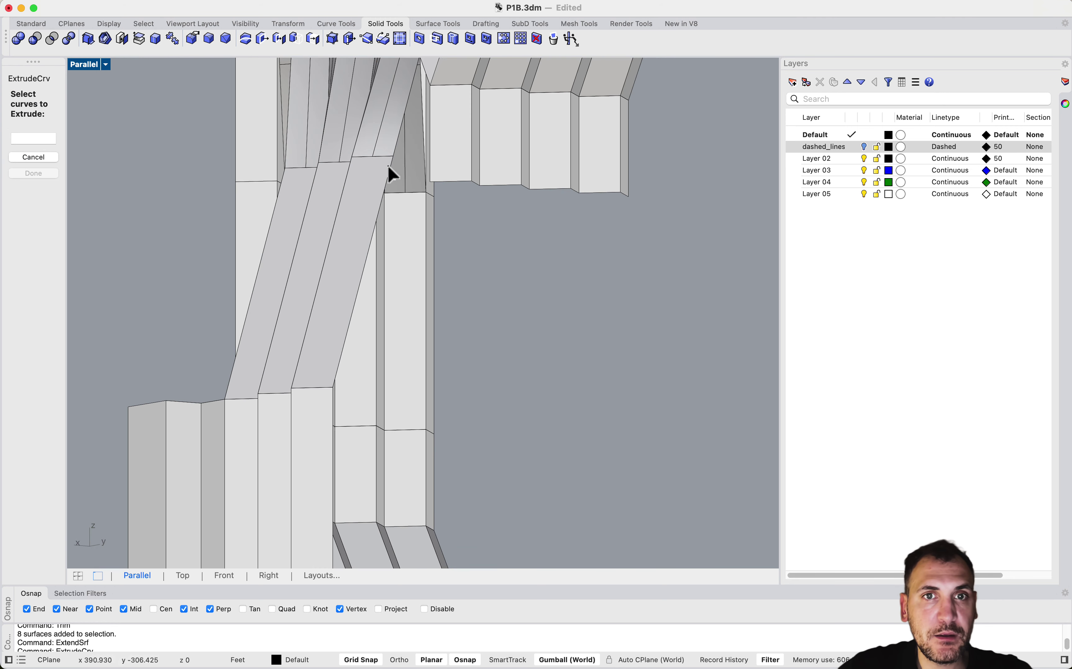
right_click_drag(475, 169, 473, 187)
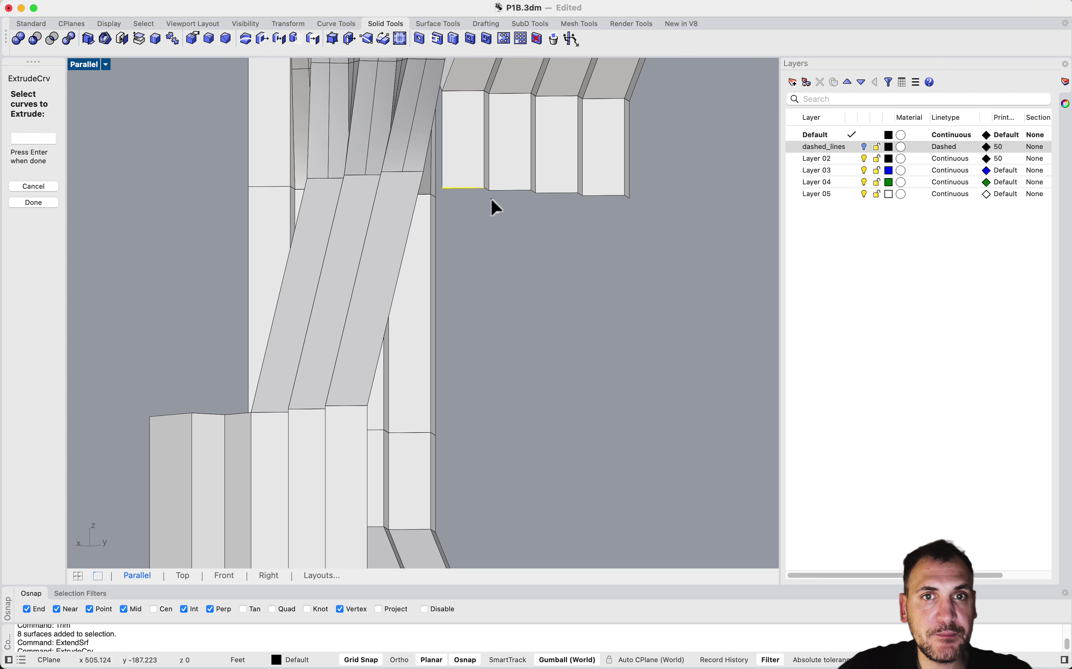
left_click(485, 190)
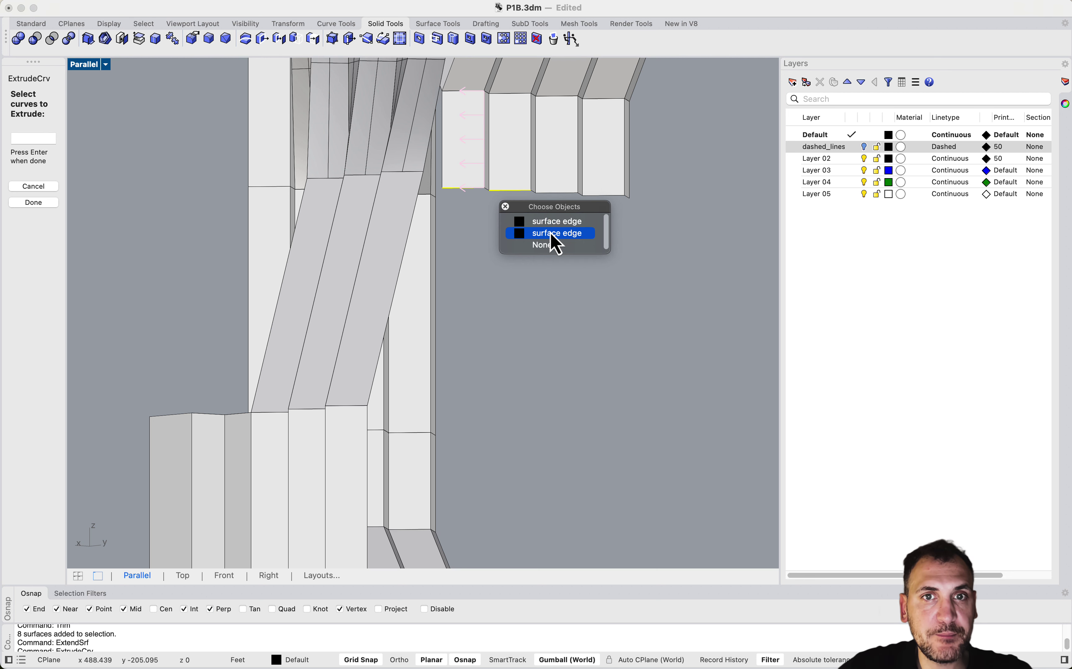
left_click(550, 233)
scroll(505, 180, "up", 6)
key("Escape")
Try to extrude the lower edges of the upper hanging pleated wall downward with ExtrudeCrv.
key("Return")
left_click(444, 196)
left_click(473, 201)
left_click(490, 200)
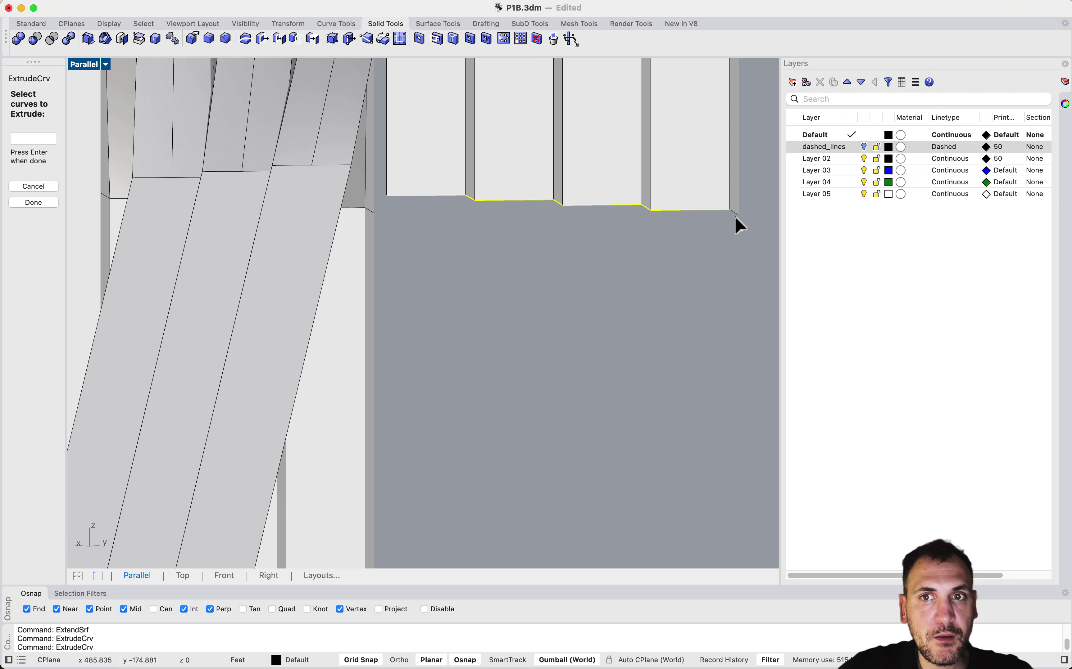
scroll(591, 242, "down", 5)
key("Return")
scroll(605, 282, "up", 3)
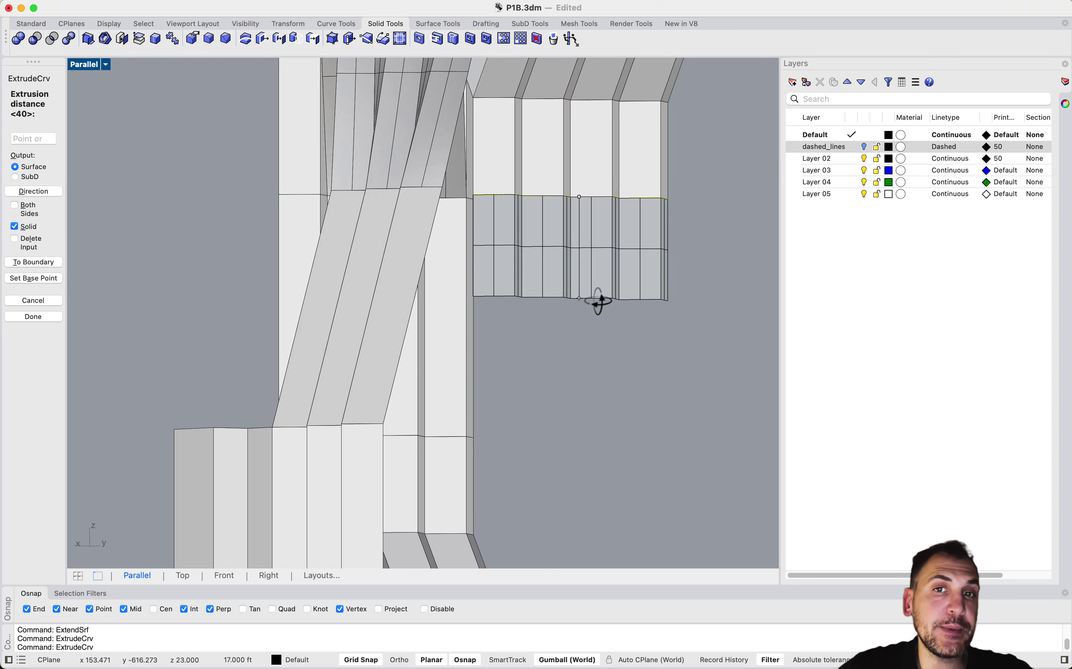
right_click_drag(598, 301, 553, 270)
scroll(552, 270, "down", 5)
scroll(558, 271, "up", 5)
key("Escape")
Turn on solid control points for the upper hanging wall and switch the Parallel viewport to Wireframe display.
right_click_drag(540, 331, 609, 266)
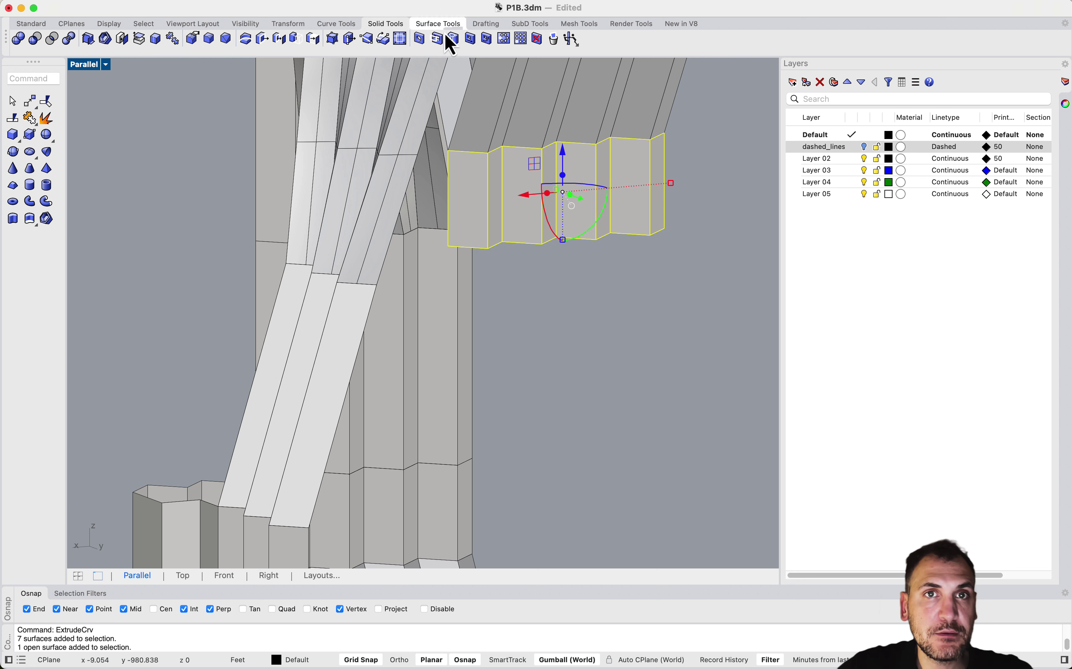
left_click(333, 40)
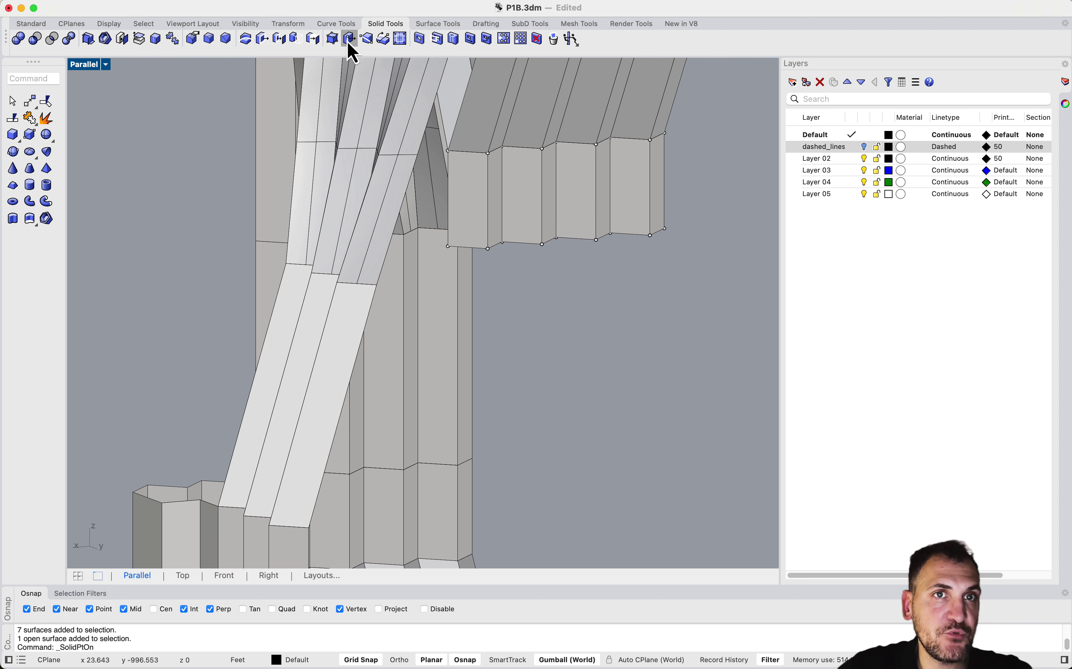
left_click(97, 69)
left_click(117, 105)
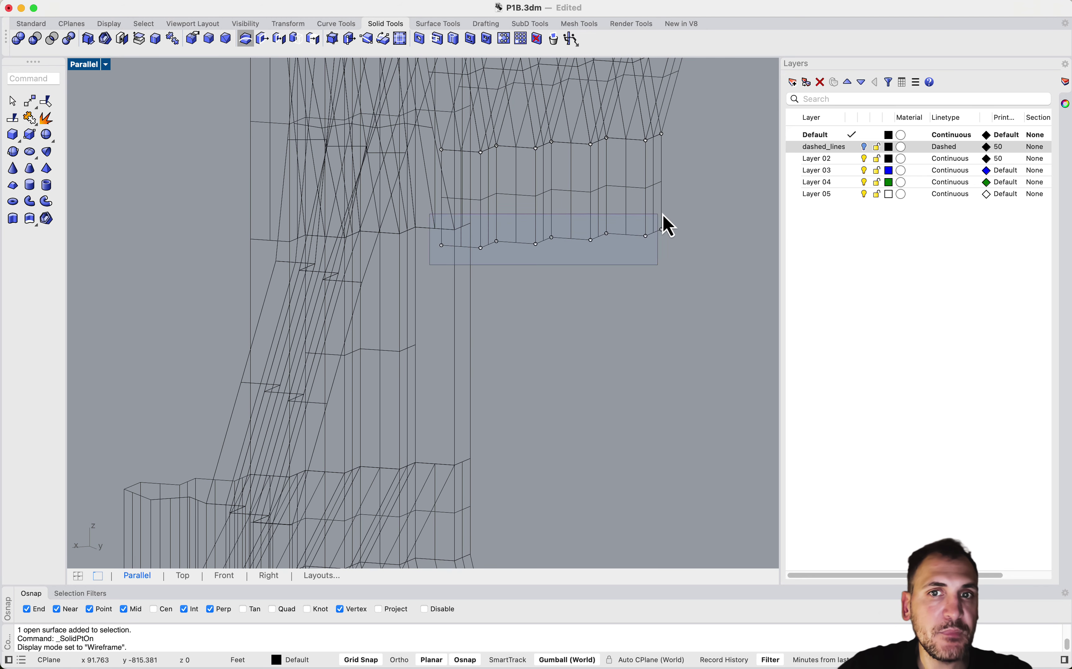
Stretch the upper hanging pleated wall downward by moving its lower row of solid points toward the base.
scroll(533, 195, "down", 3)
left_click_drag(538, 192, 550, 256)
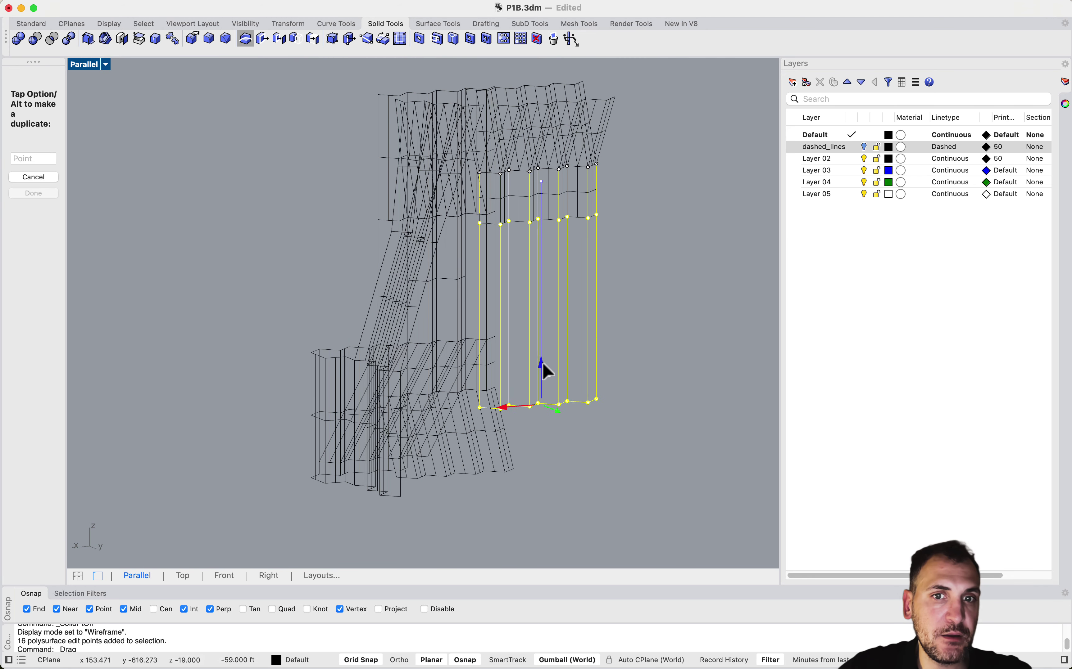
left_click_drag(539, 308, 539, 311)
scroll(514, 367, "up", 2)
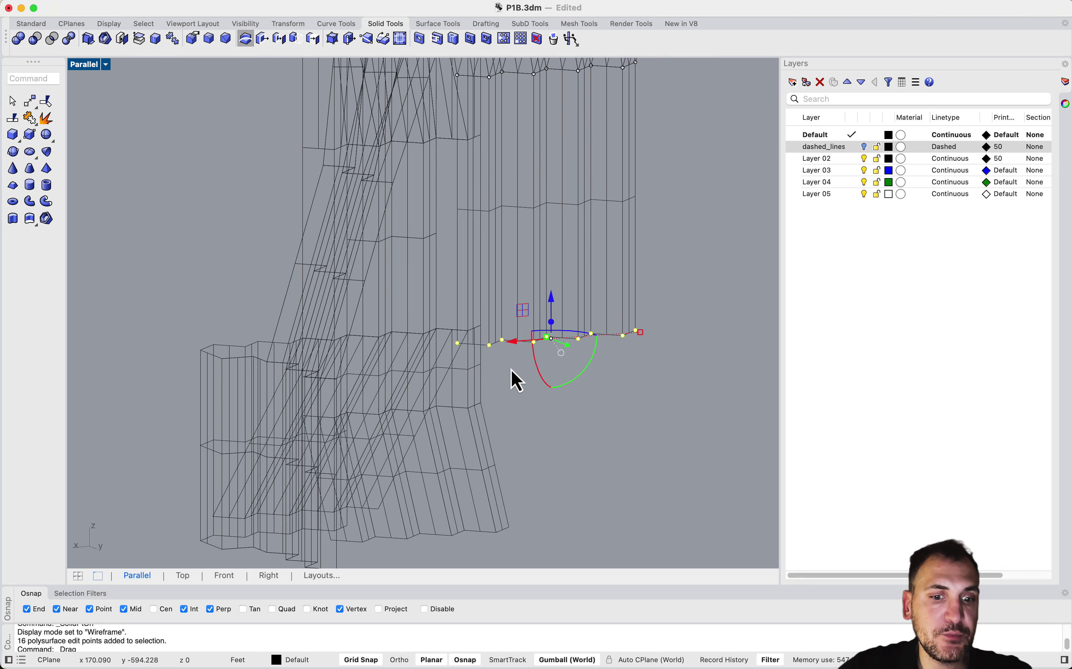
Align the hanging wall's lower solid points with SetPt to the adjoining wall's lower fold line.
key("Return")
key("Return")
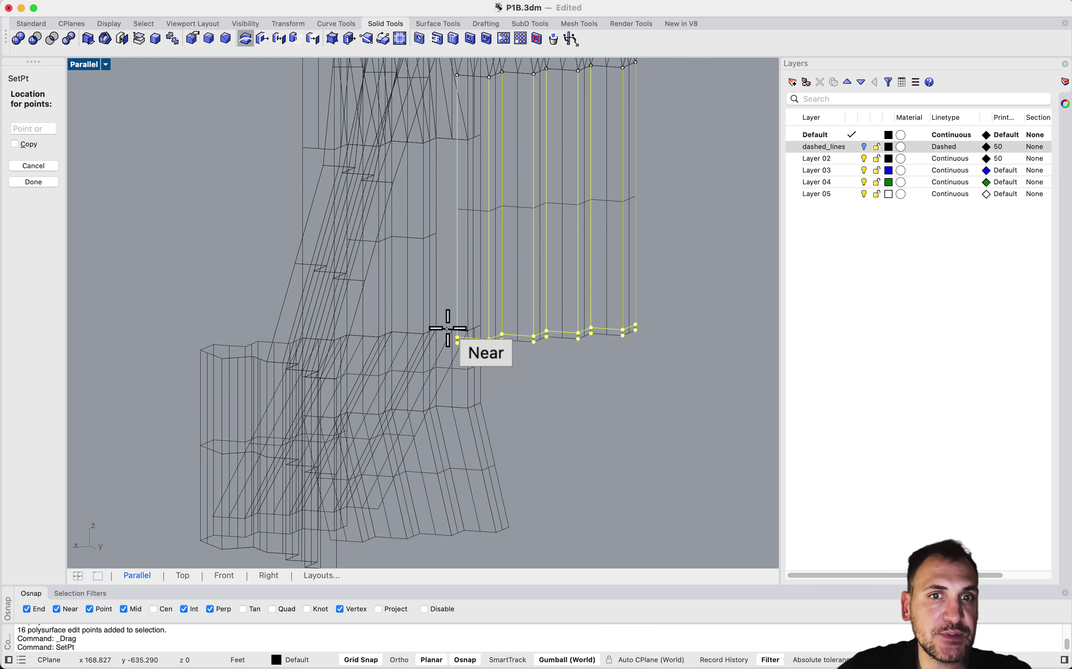
right_click_drag(447, 329, 513, 324)
left_click(495, 321)
scroll(513, 323, "down", 4)
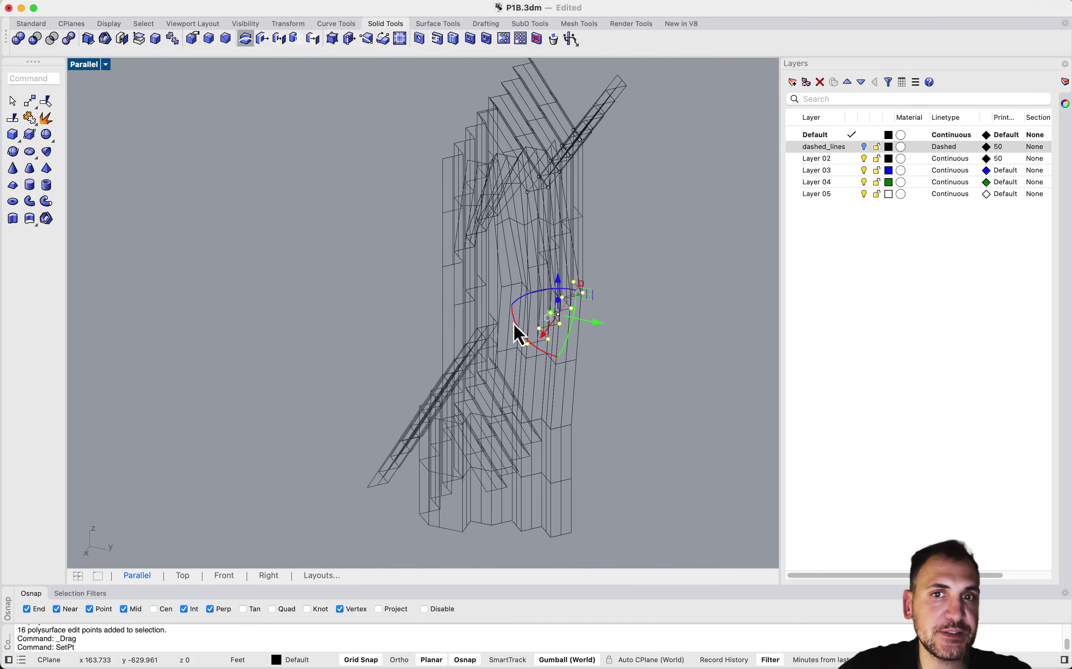
Switch the Parallel viewport to Rendered display to inspect the lengthened hanging wall.
left_click(91, 69)
left_click(129, 134)
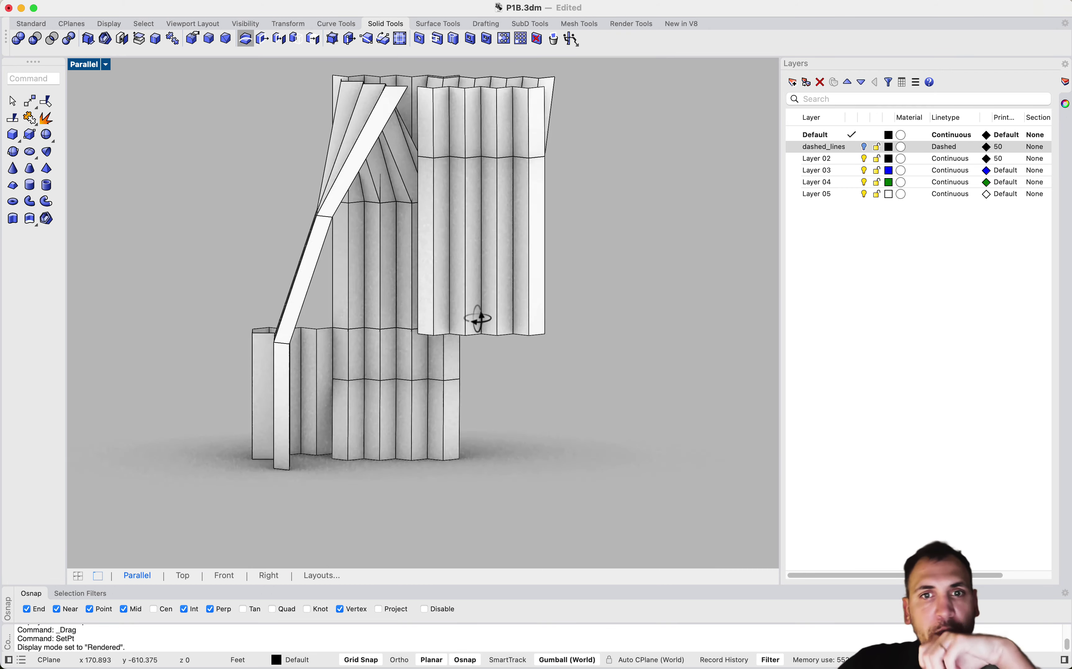
right_click_drag(517, 383, 331, 379)
right_click_drag(310, 377, 304, 380)
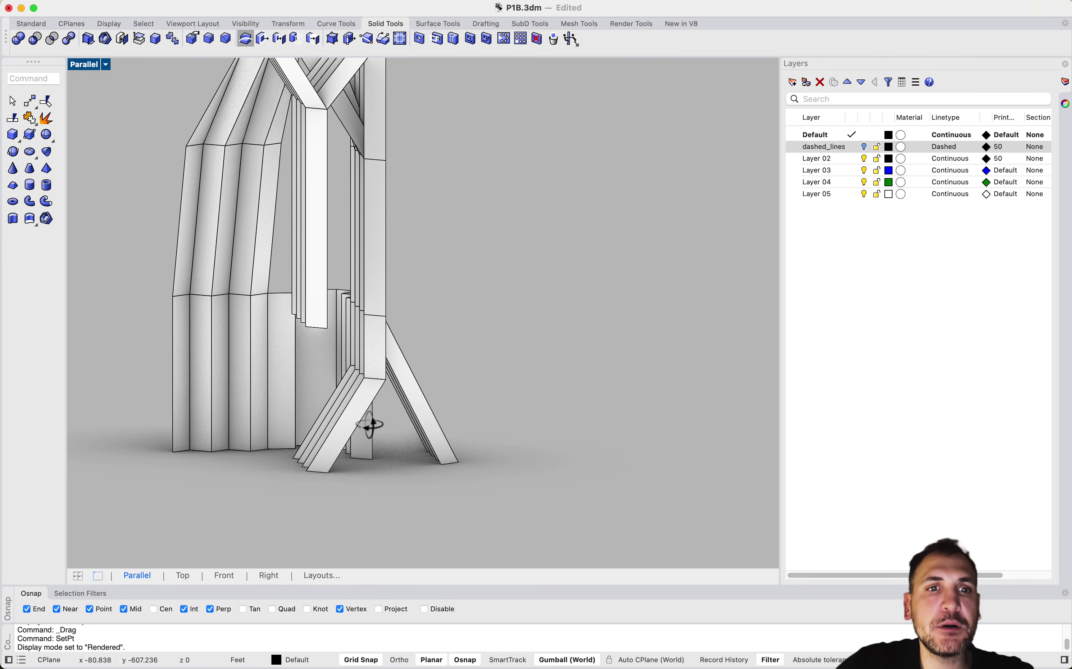
Copy one side of the splayed pleated legs at the model's base to open space beside the model.
right_click_drag(370, 426, 480, 403)
left_click_drag(531, 473, 430, 400)
right_click_drag(465, 412, 518, 425)
left_click(481, 479)
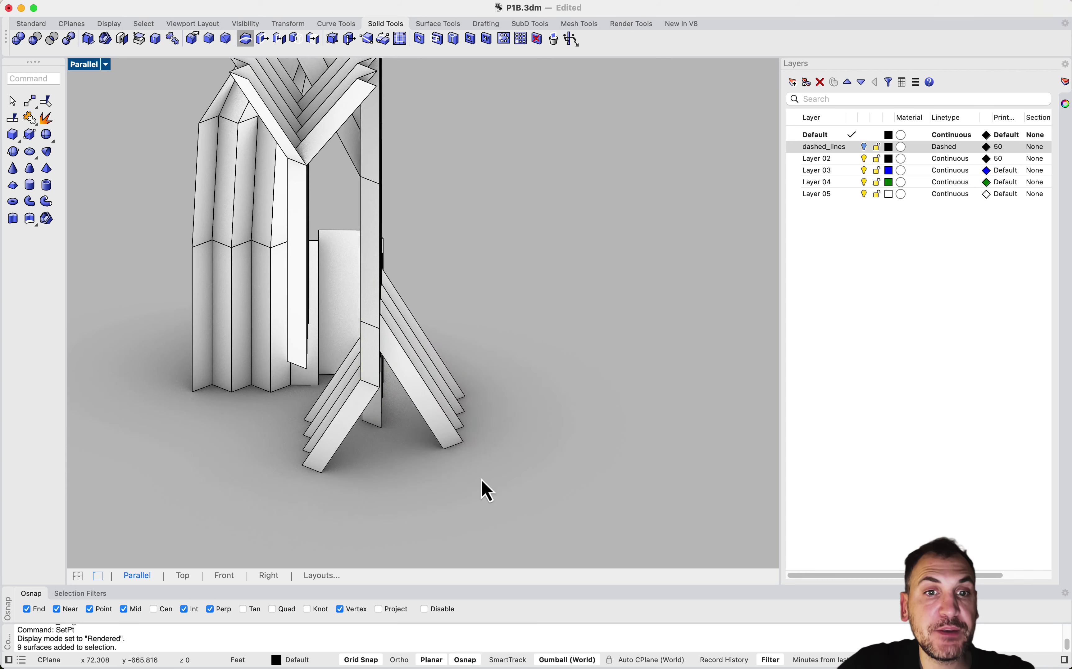
right_click_drag(449, 340, 426, 368)
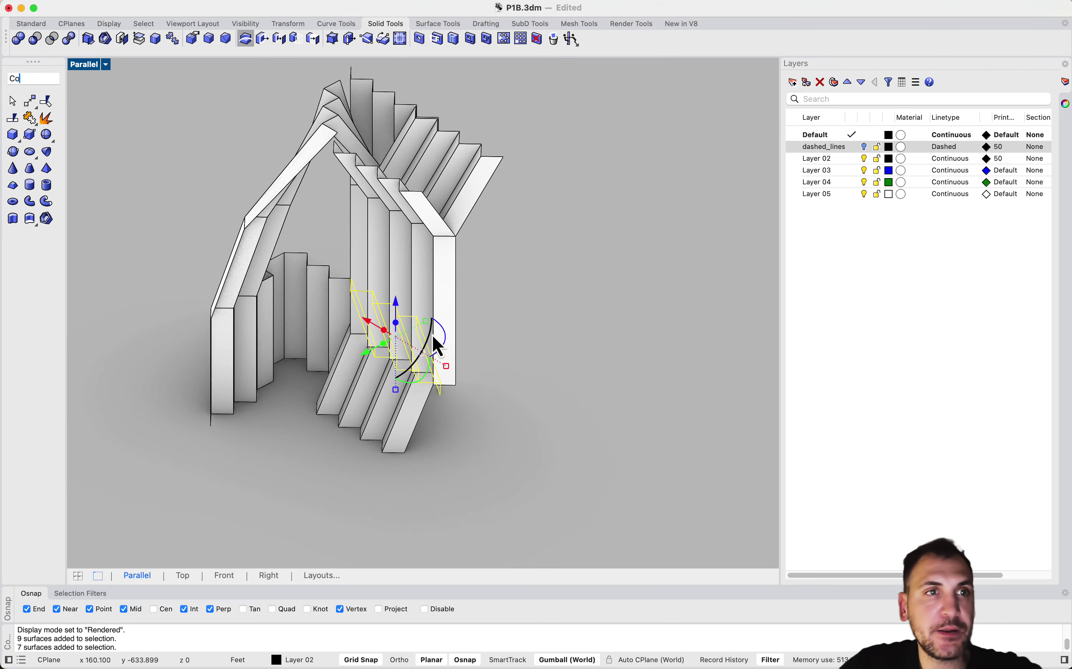
type("py")
key("Return")
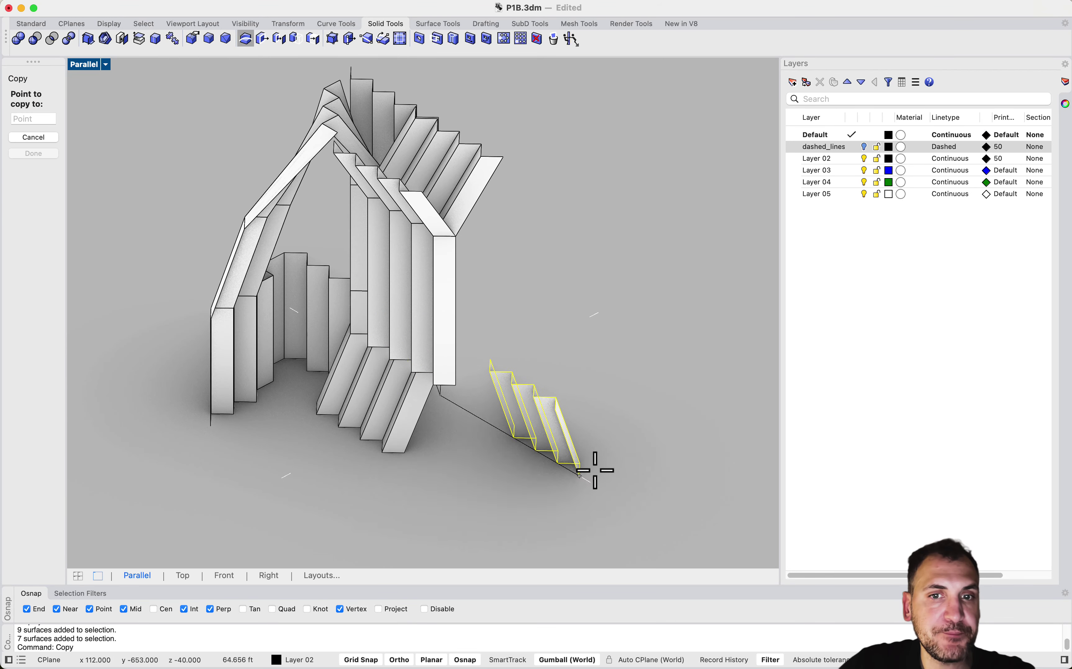
left_click(596, 481)
key("Return")
Mirror the copied pleated legs to form an opposing splayed set.
type("m")
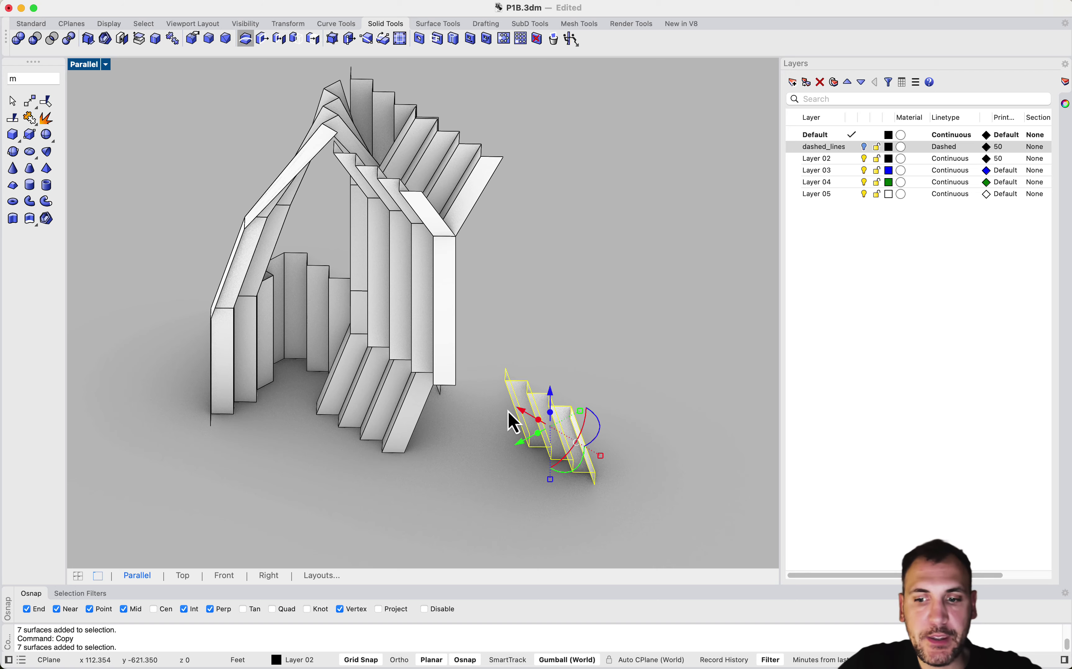
type("and: Mirror")
key("Return")
scroll(549, 410, "up", 5)
right_click_drag(550, 410, 399, 470)
left_click(403, 405)
left_click(444, 506, "shift")
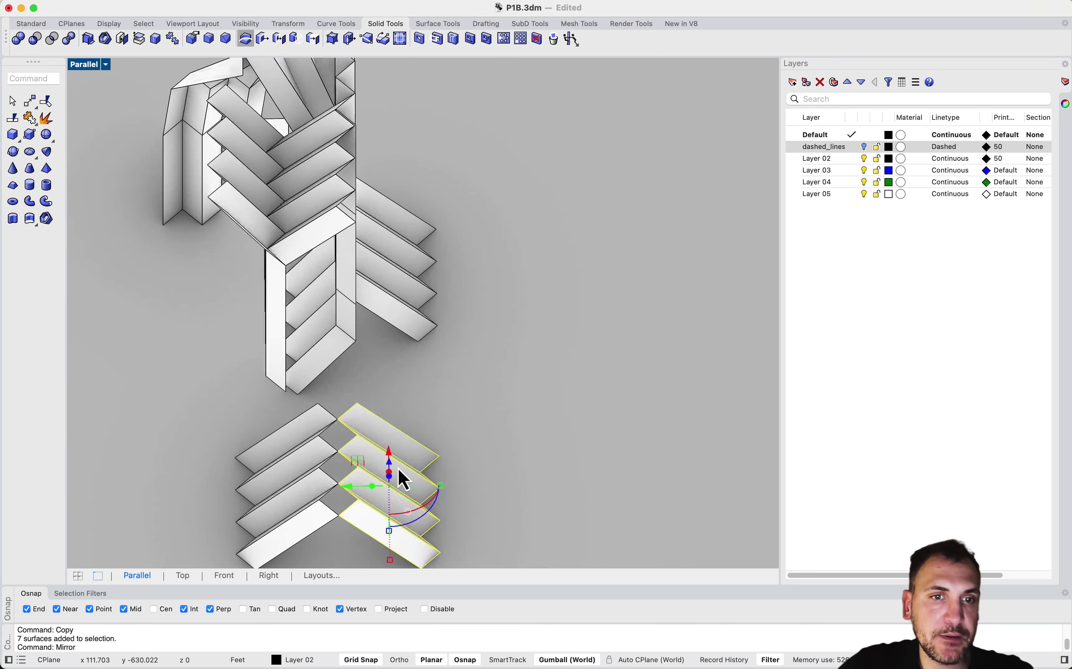
key("Escape")
Move the mirrored legs so their inner corner meets the upper corner of the original copied legs.
scroll(338, 478, "up", 6)
scroll(447, 377, "down", 6)
scroll(407, 500, "up", 3)
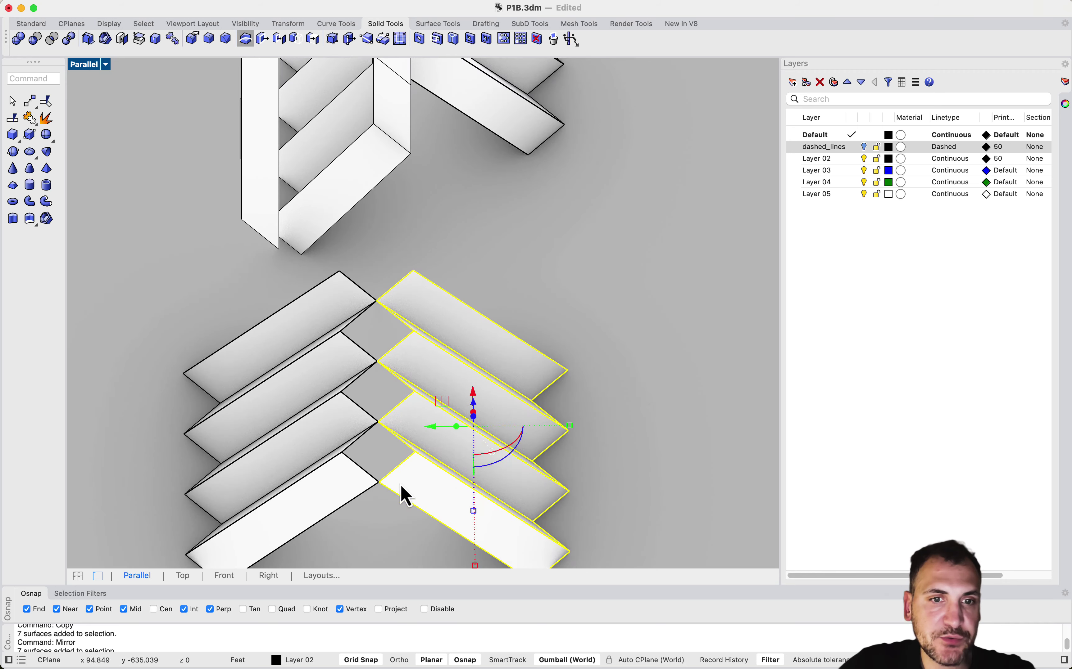
type("m")
key("Return")
left_click(378, 486)
left_click(347, 448)
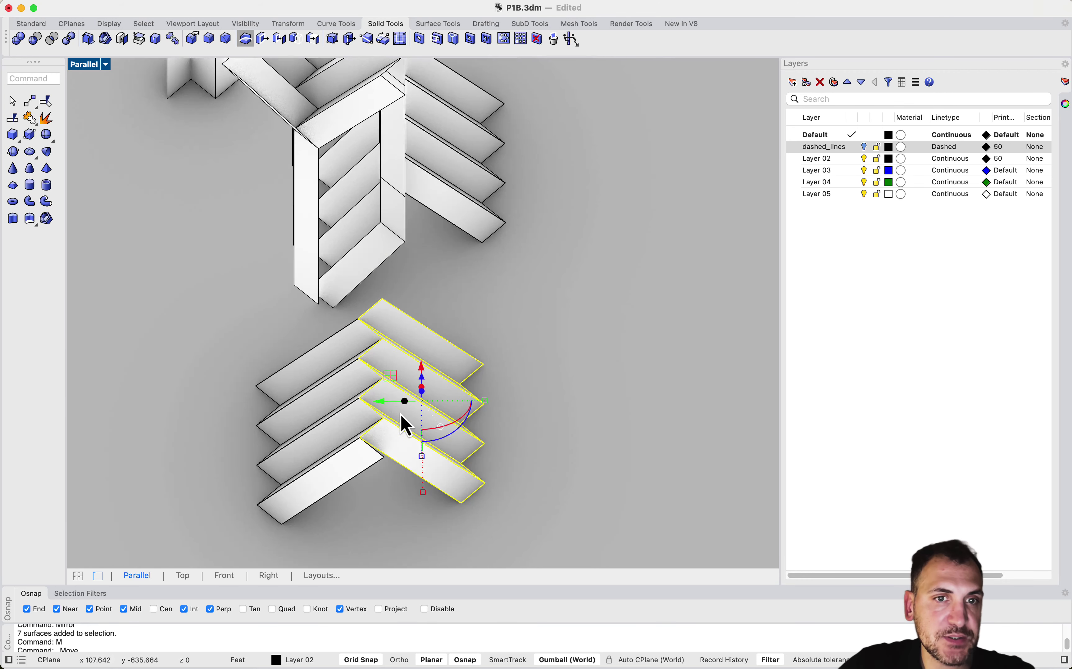
Move both splayed leg sets together to the bottom of the hanging pleated wall.
right_click_drag(400, 414, 516, 356)
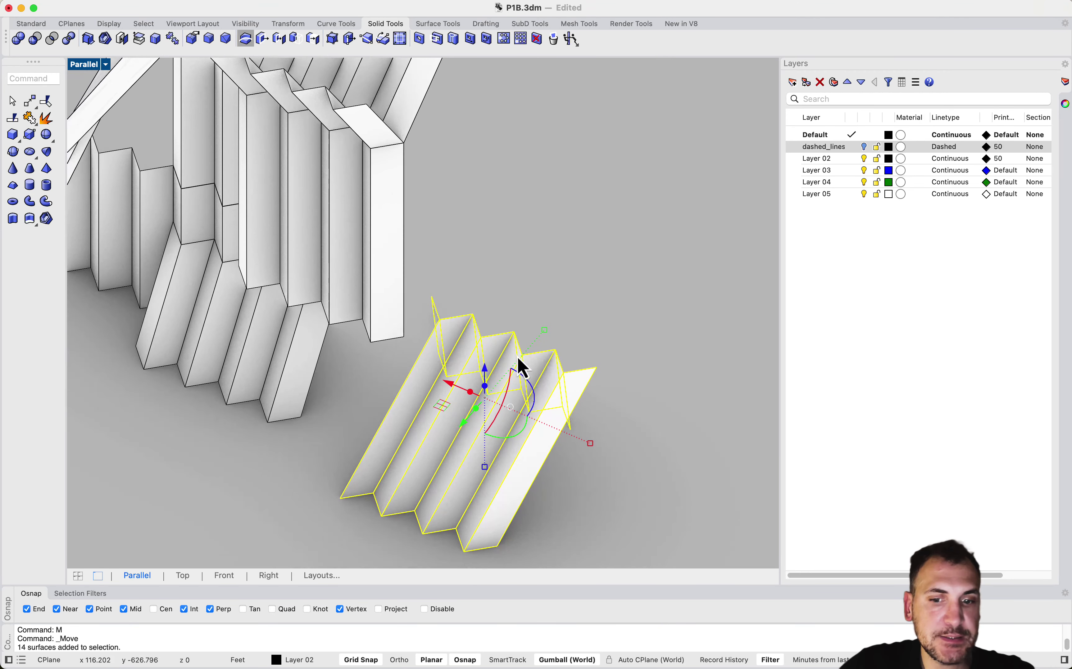
type("m")
key("Return")
left_click(555, 372)
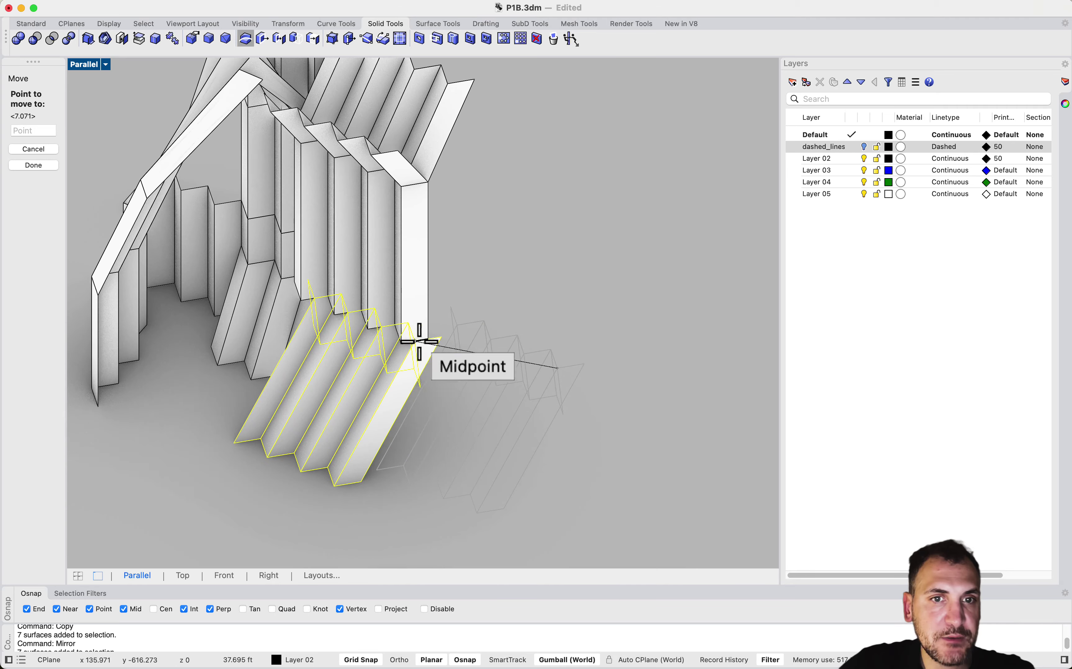
left_click(401, 345)
right_click_drag(413, 359, 356, 358)
scroll(369, 288, "down", 5)
scroll(361, 370, "up", 3)
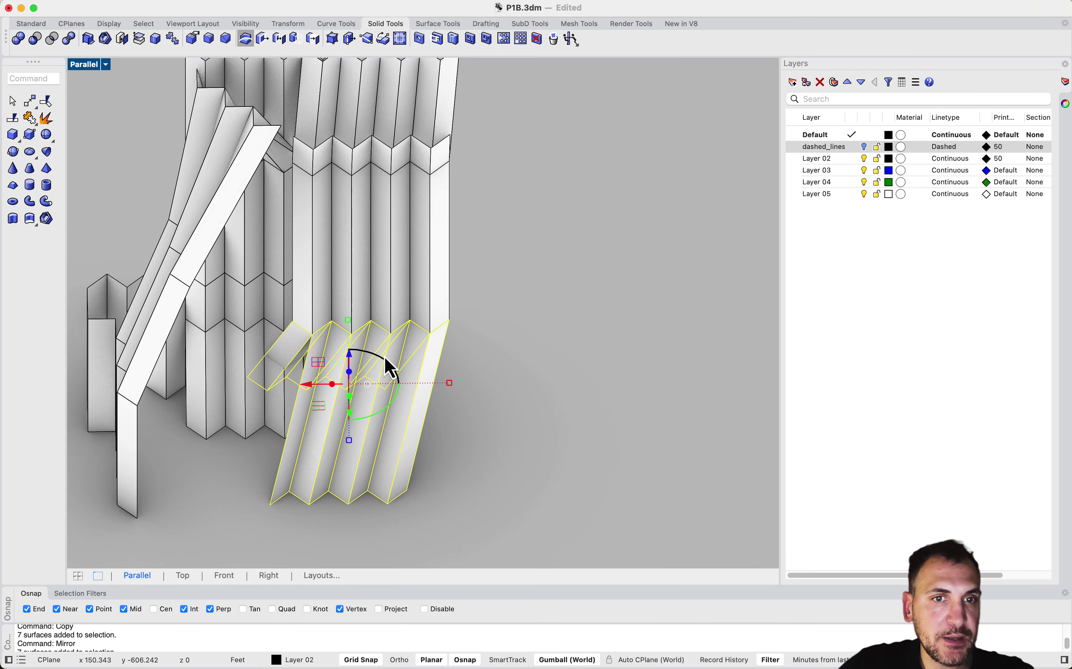
Rotate the paired legs 180 degrees about the vertical axis and snap their upper pleats to the hanging wall's bottom edge.
left_click_drag(385, 357, 324, 458)
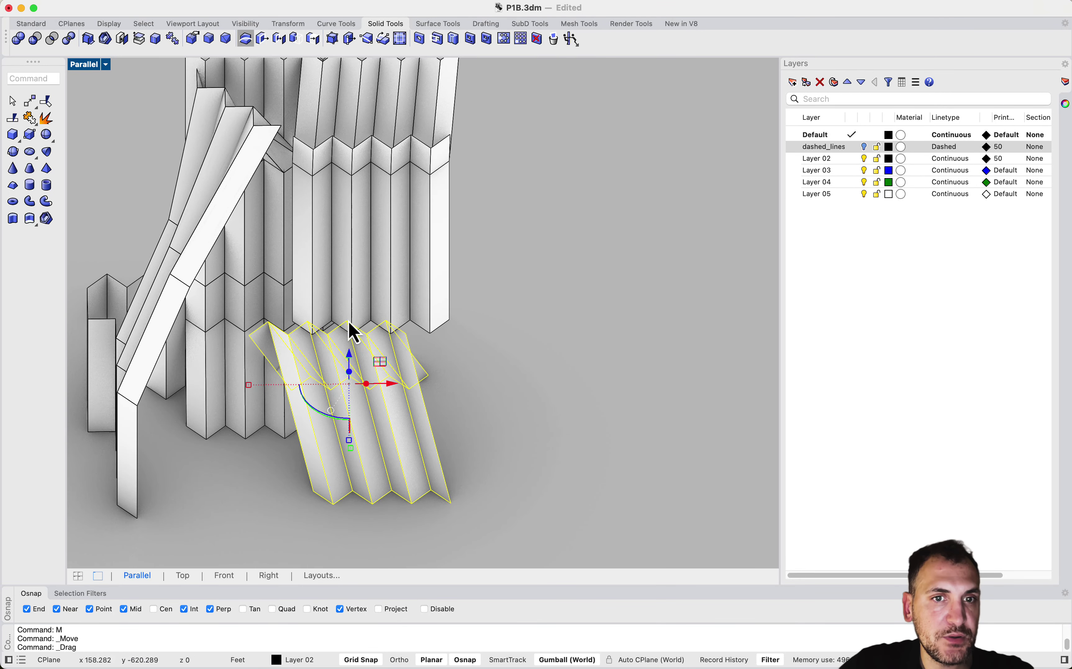
scroll(354, 332, "up", 2)
type("m")
key("Return")
left_click(378, 338)
scroll(411, 328, "up", 3)
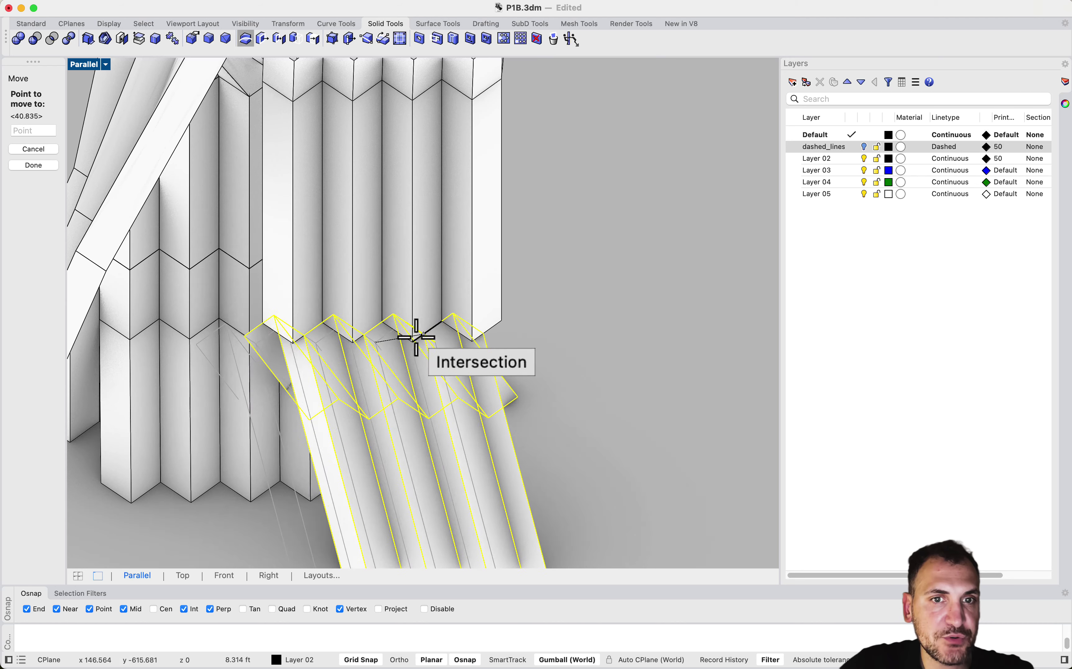
scroll(472, 341, "up", 2)
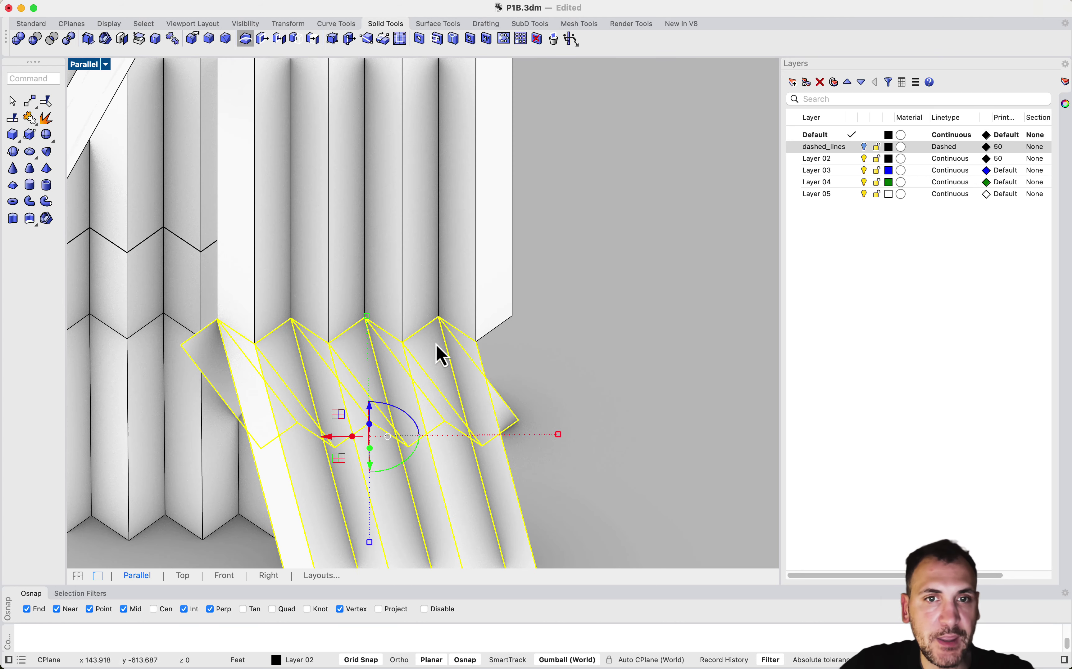
Shift the paired legs sideways by one pleat along the hanging wall's bottom edge.
type("m")
key("Return")
left_click(401, 343)
left_click(476, 341)
scroll(474, 327, "down", 4)
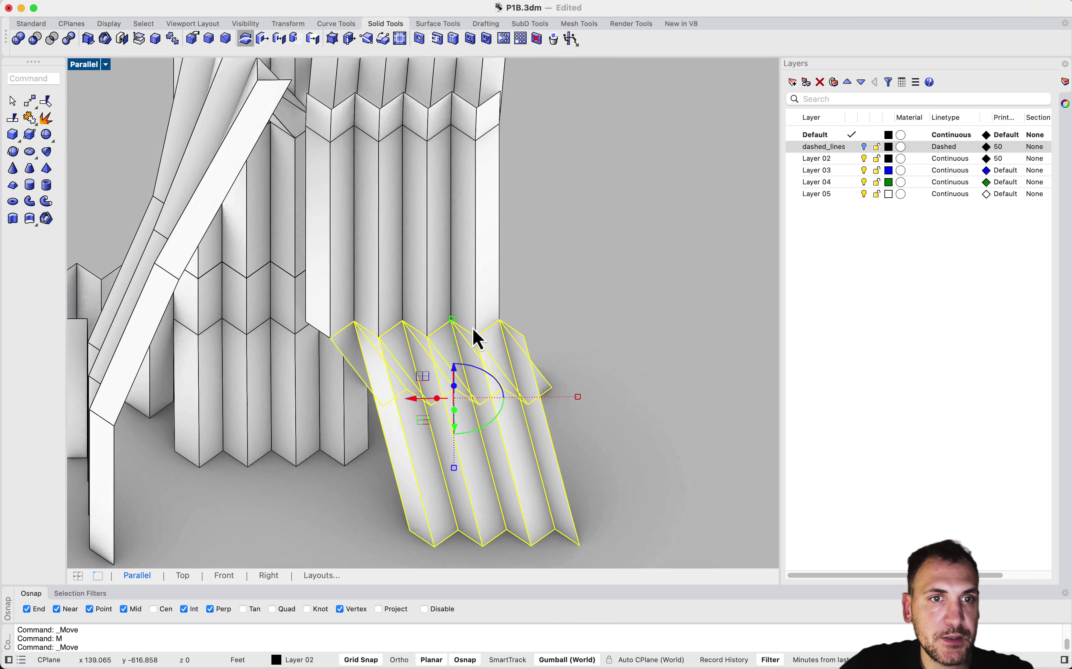
scroll(473, 329, "down", 2)
left_click(557, 278)
right_click_drag(556, 277, 424, 308)
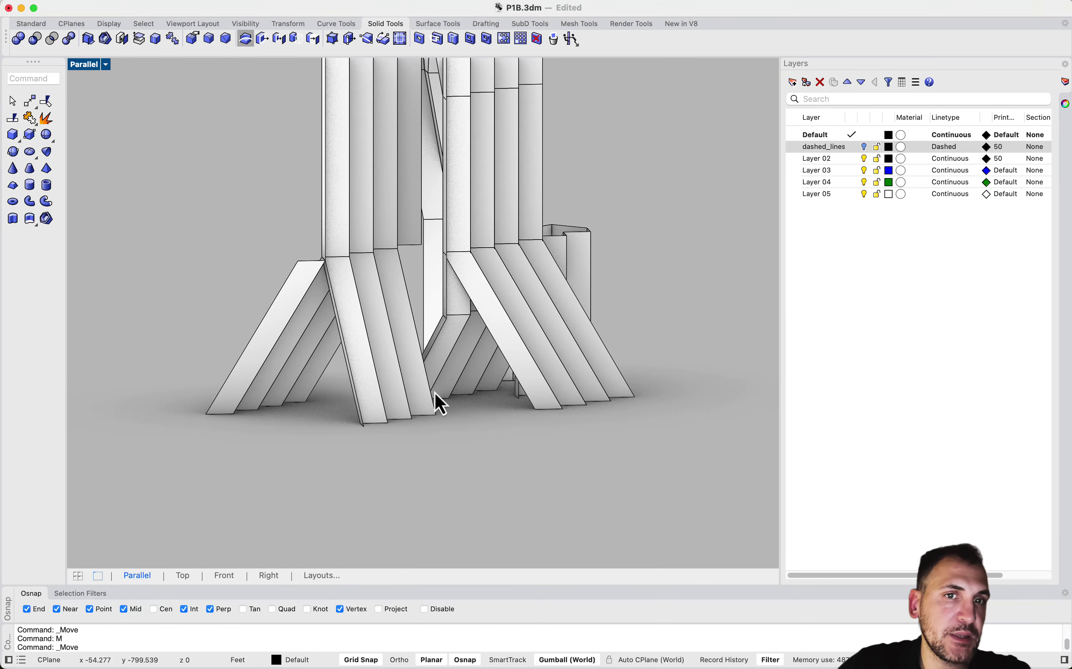
Delete the surplus end surface of the splayed legs beneath the hanging wall's outer edge.
right_click_drag(440, 404, 484, 332)
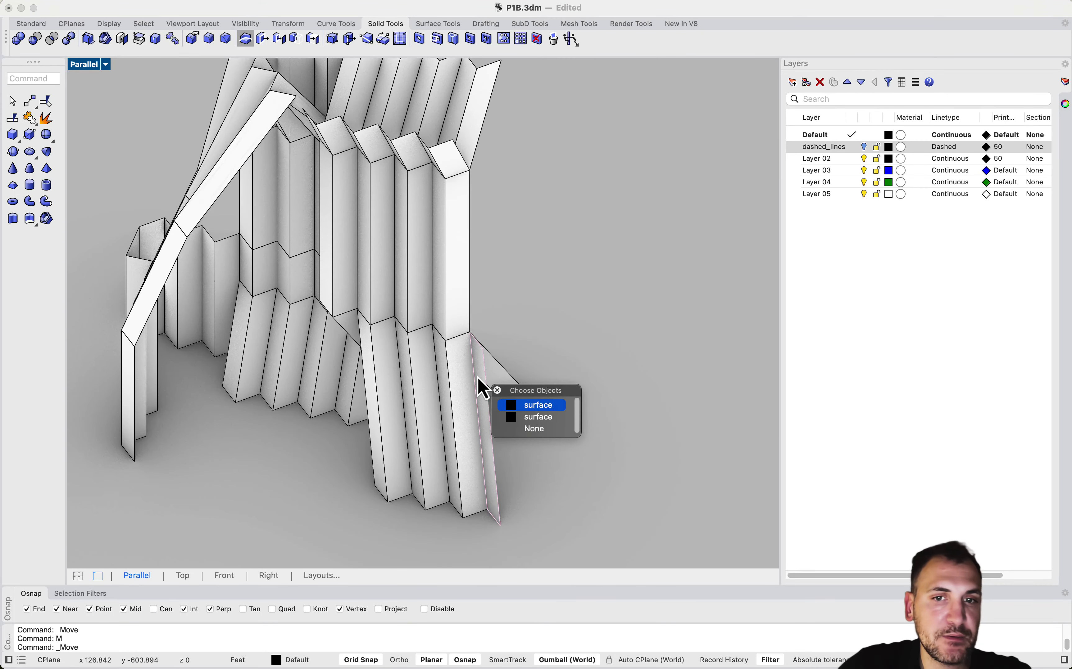
key("Return")
right_click_drag(483, 387, 423, 315)
scroll(423, 315, "up", 3)
scroll(389, 248, "down", 2)
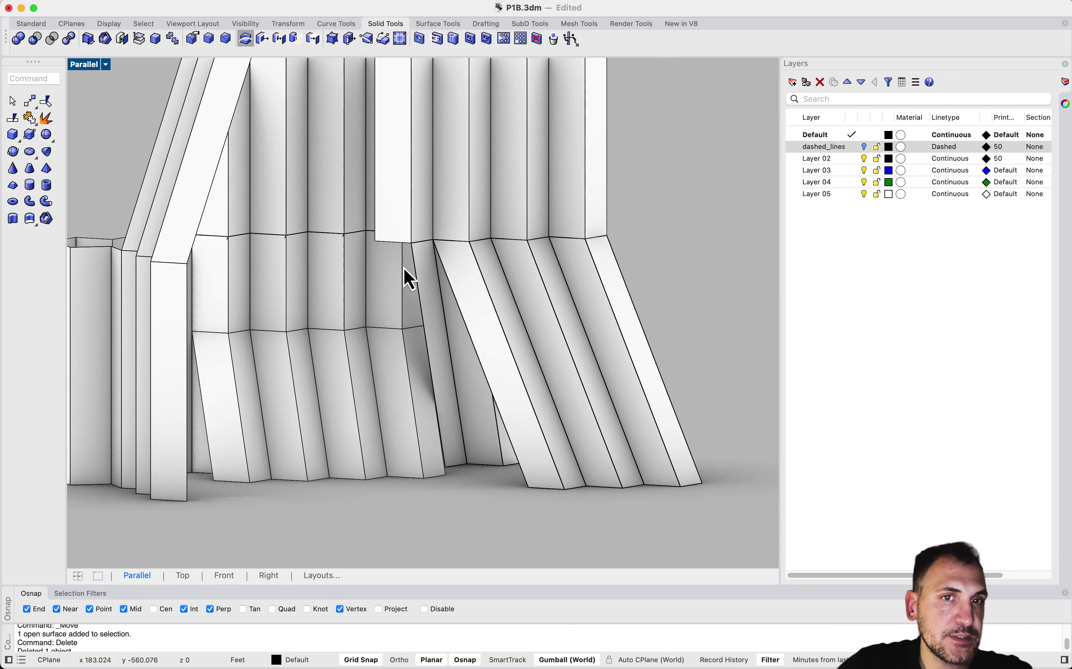
mouse_move(398, 259)
right_mouse_down()
mouse_move(427, 243)
mouse_move(359, 297)
mouse_move(412, 244)
right_mouse_up()
scroll(447, 236, "up", 2)
scroll(402, 288, "down", 2)
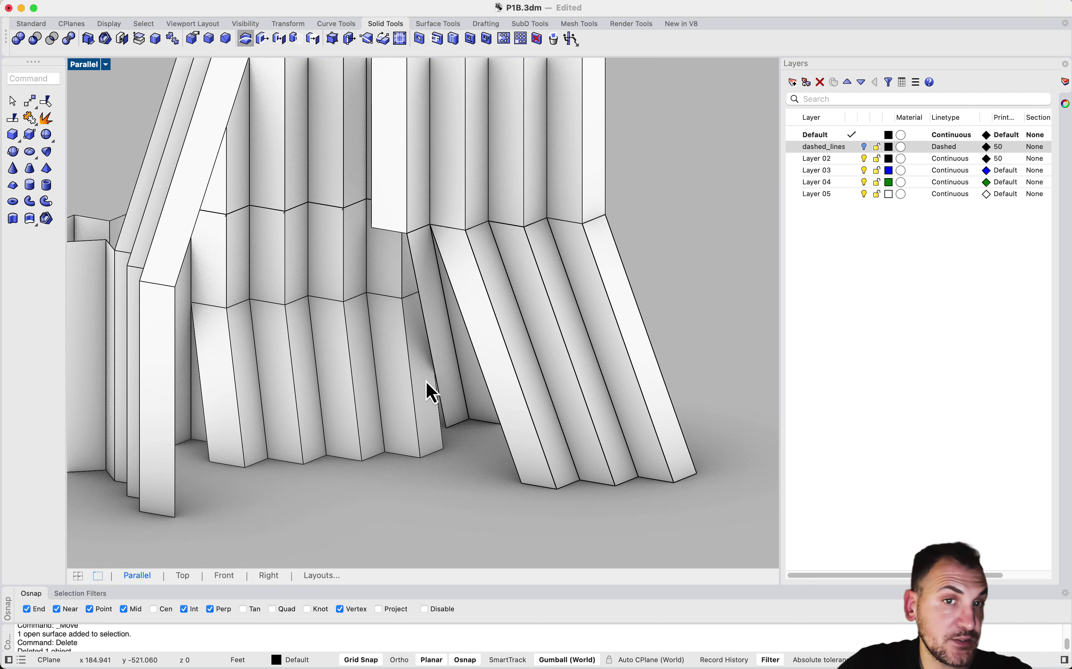
scroll(417, 348, "up", 2)
type("Ext")
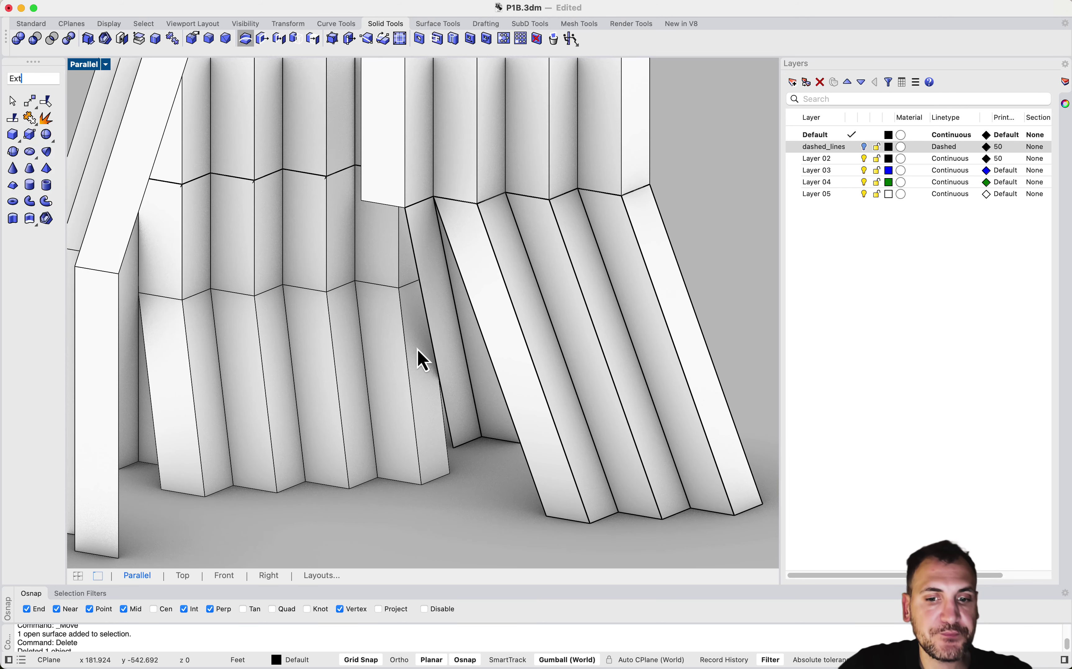
type("rvToPoin")
key("Escape")
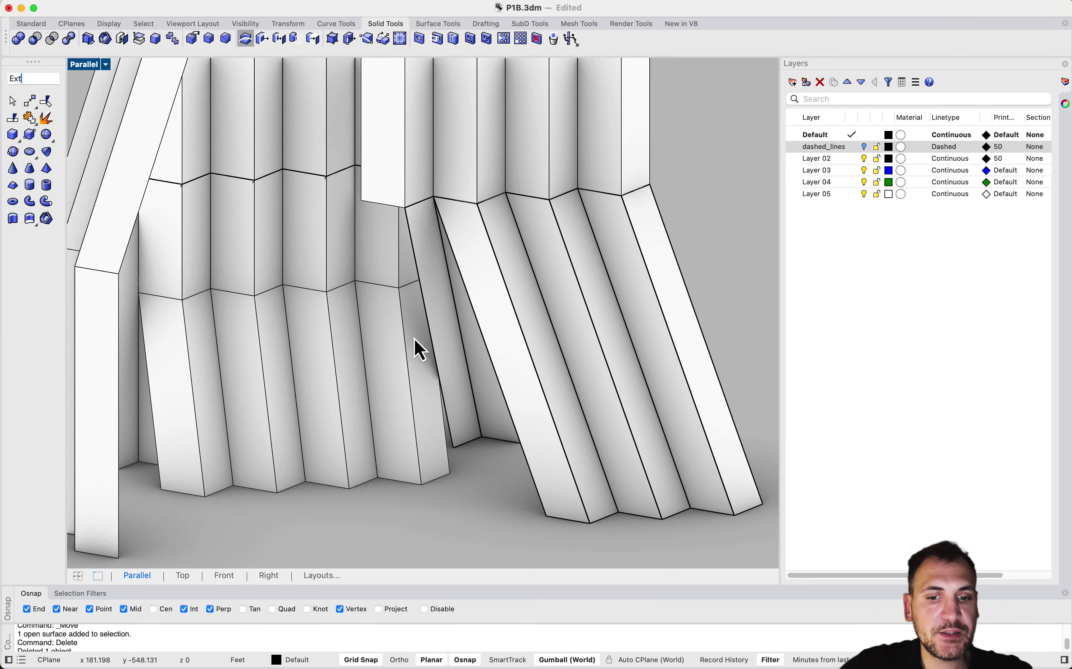
key("Down")
key("Down")
key("Down")
key("Down")
left_click(26, 90)
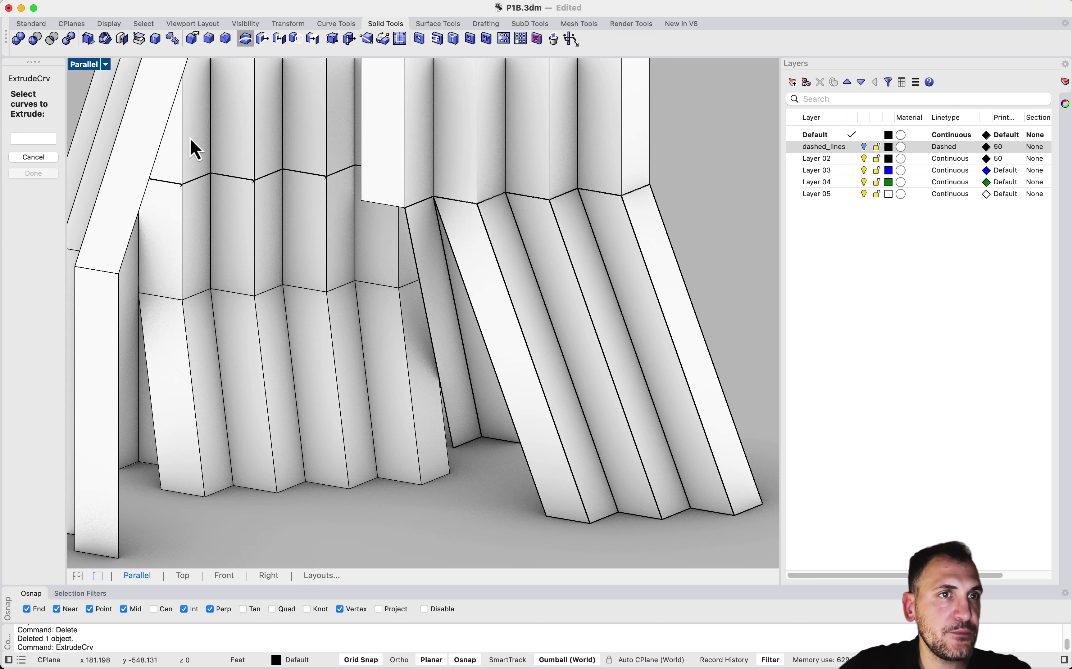
left_click(386, 212)
key("Return")
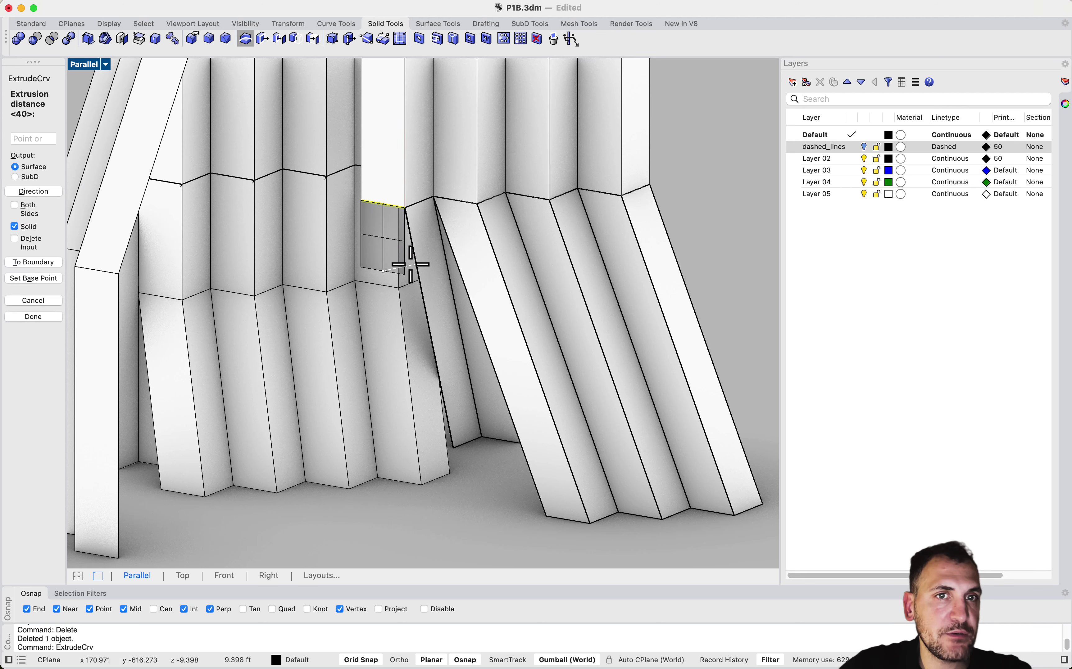
key("Escape")
Extrude the hanging wall's uncovered bottom edge along the adjacent slanted leg edge with ExtrudeCrvAlongCrv.
type("Extrdeu")
key("BackSpace")
key("BackSpace")
key("BackSpace")
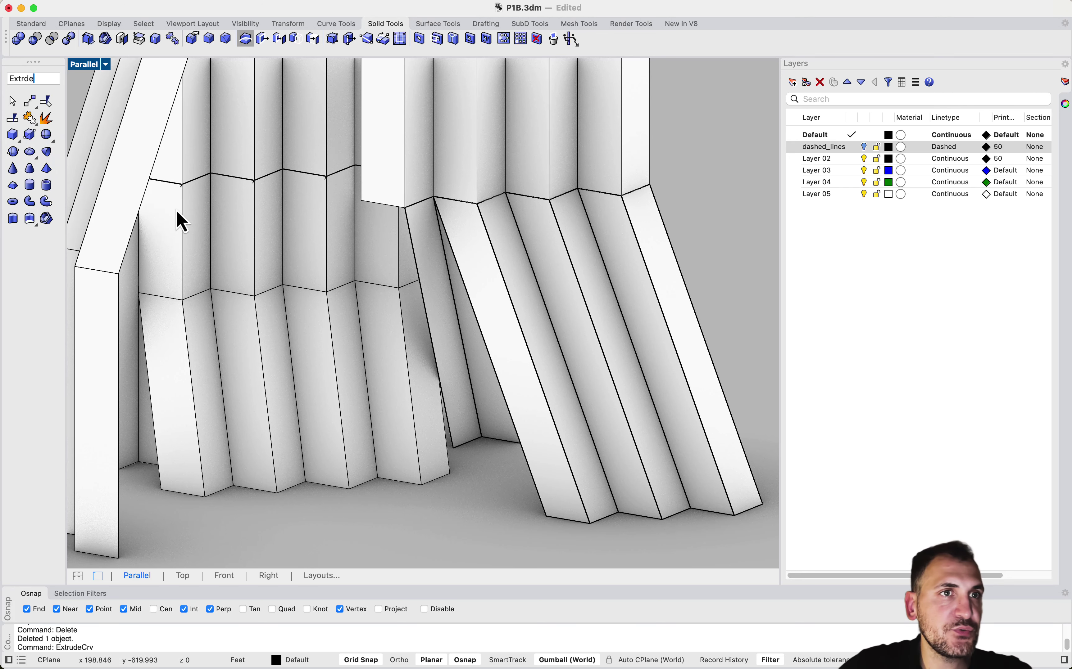
type("ude")
key("Down")
key("Down")
key("Down")
key("Down")
left_click(44, 103)
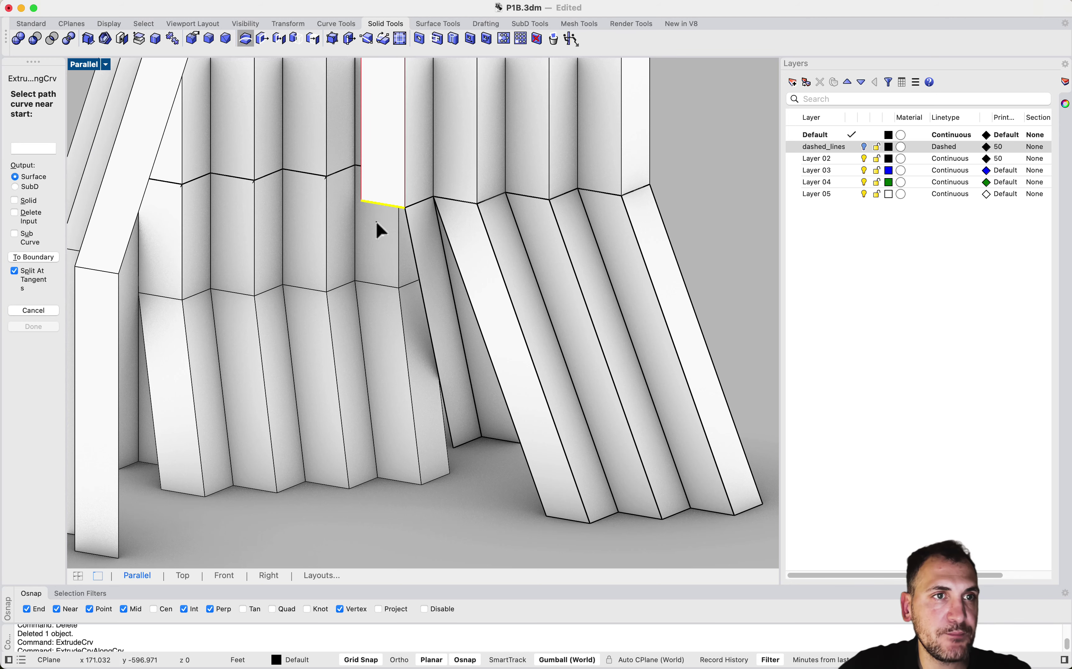
left_click(410, 245)
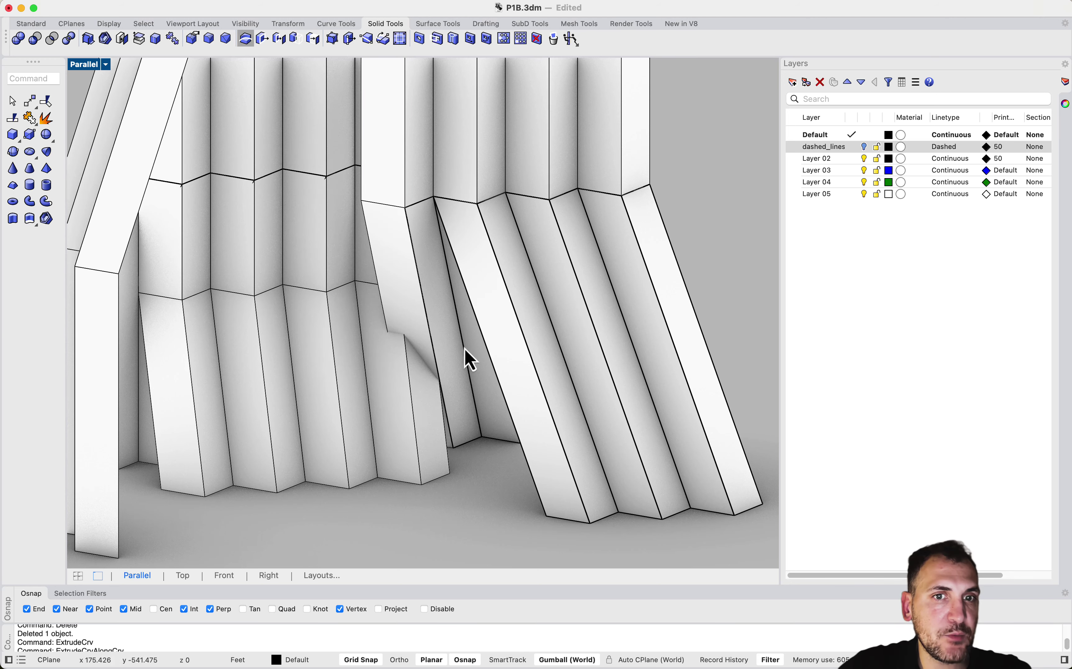
Extend the slanted legs' end panel sideways with ExtendSrf so it passes through the neighbouring legs' crossing surfaces.
right_click_drag(467, 359, 421, 359)
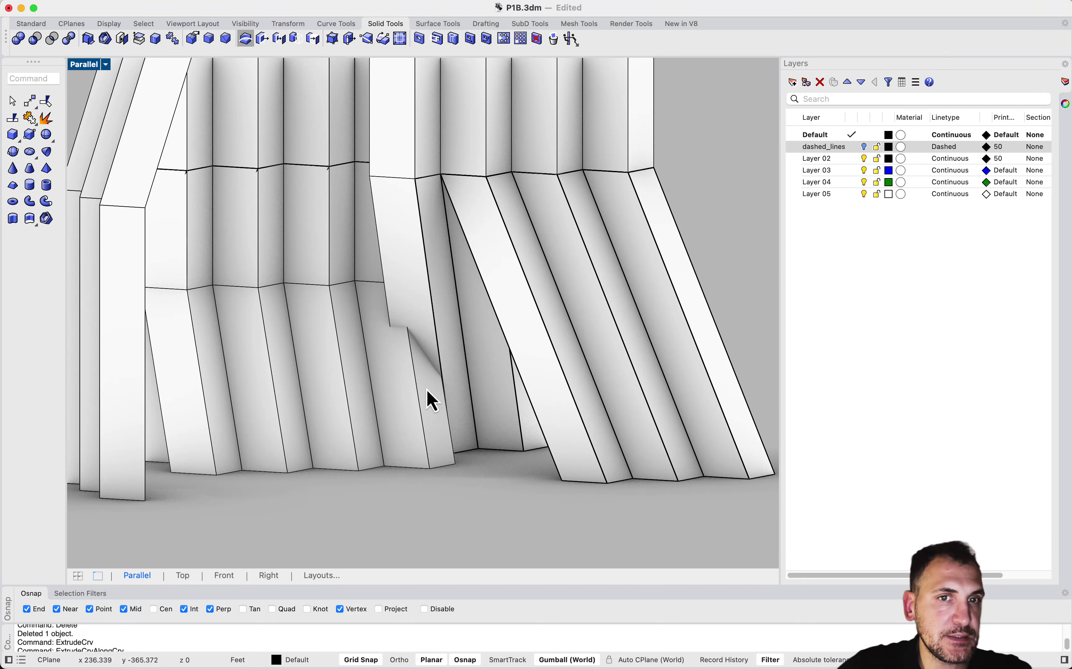
right_click_drag(431, 401, 414, 385)
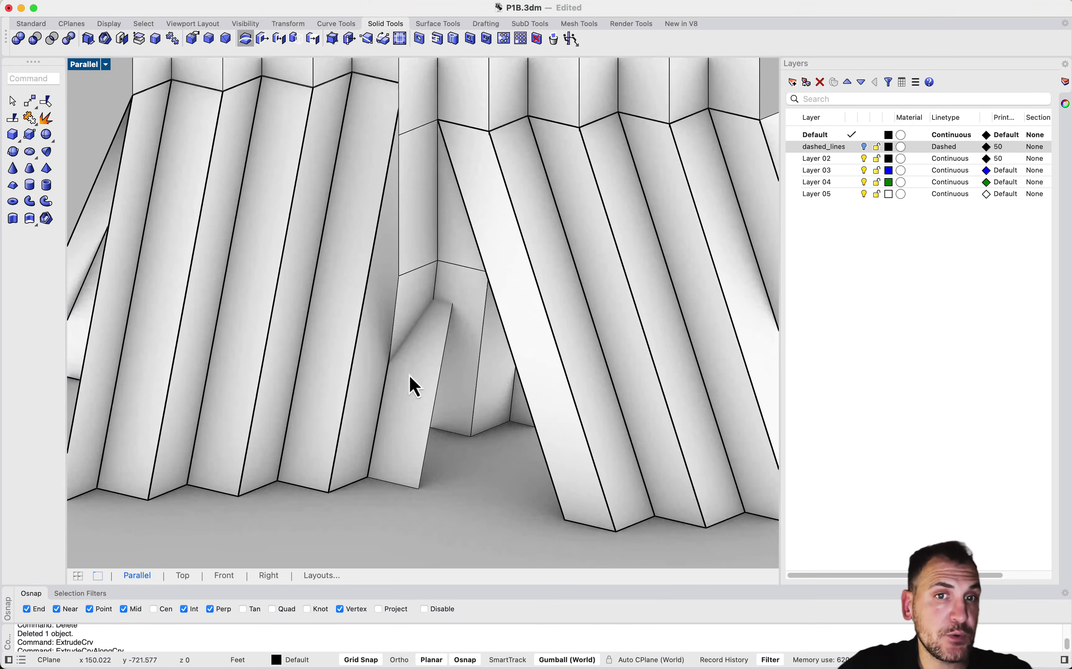
mouse_move(434, 330)
right_mouse_down()
mouse_move(433, 352)
mouse_move(452, 344)
mouse_move(445, 350)
right_mouse_up()
type("e")
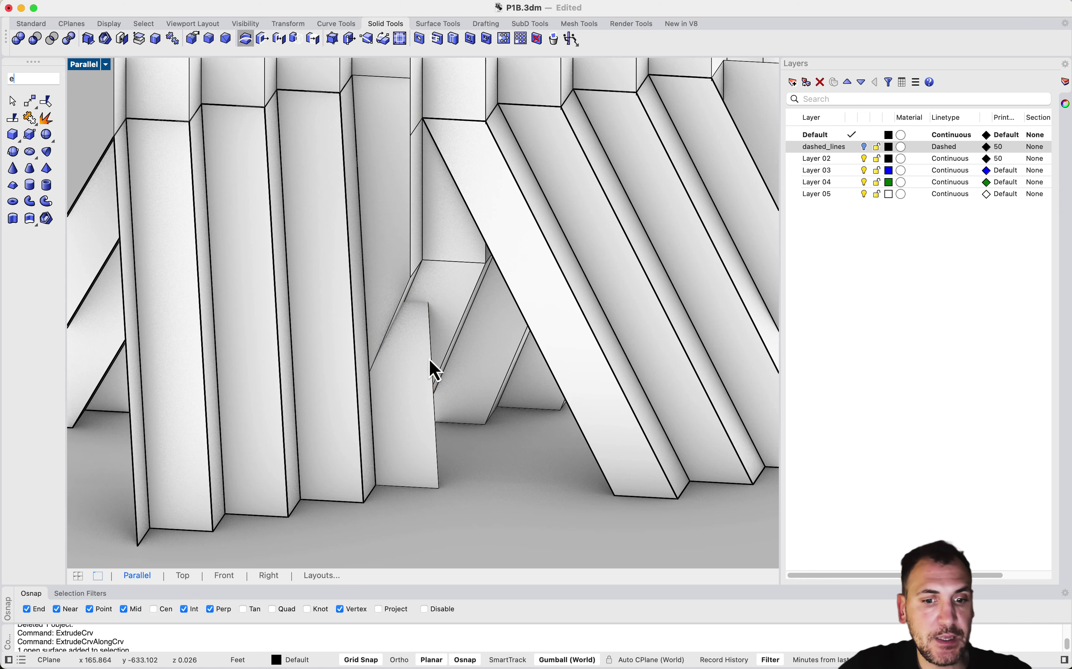
type("xtendSrf")
key("Escape")
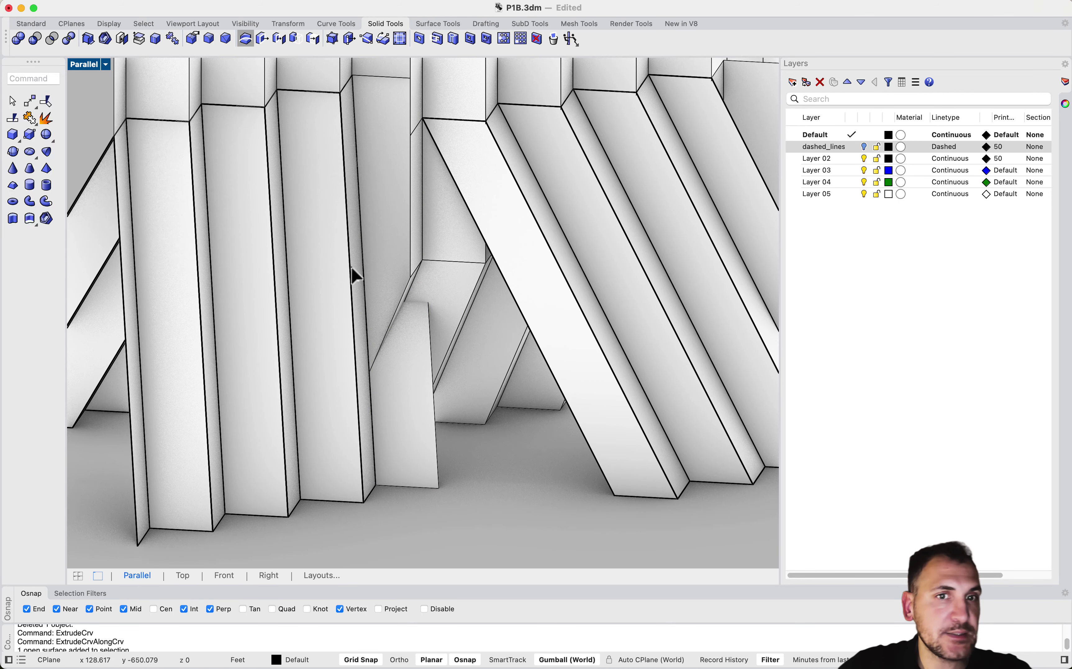
left_click(433, 349)
right_click_drag(480, 329, 474, 311)
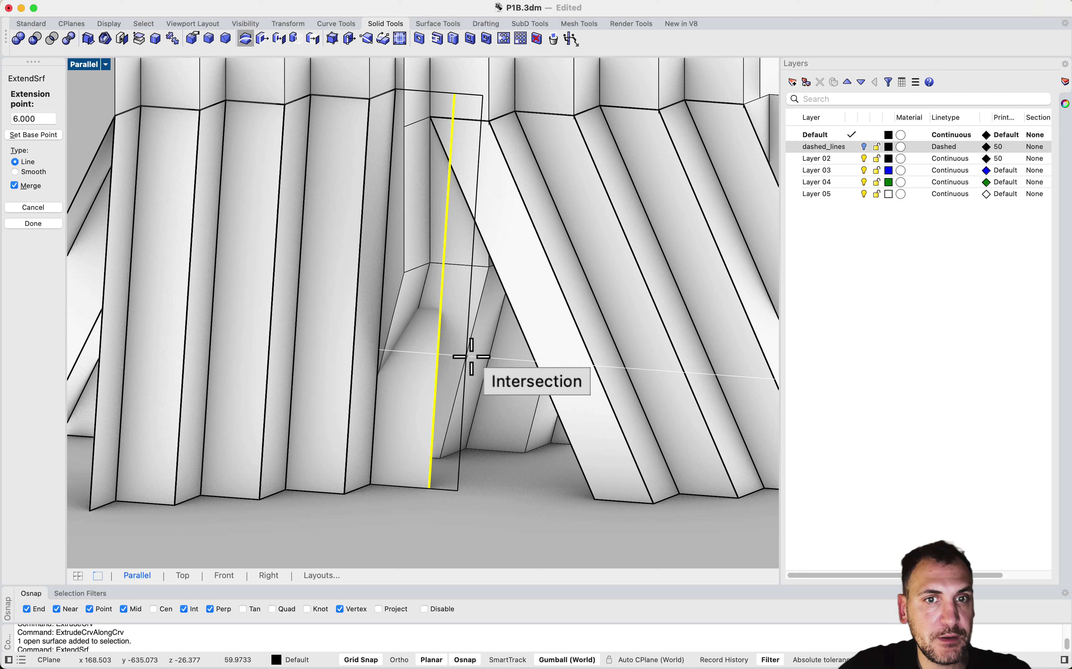
left_click(471, 356)
right_click_drag(502, 411, 478, 359)
scroll(463, 343, "up", 2)
right_click(471, 333)
left_click(471, 334)
left_click(495, 335)
Isolate the widened slanted panel together with the two adjoining pleat surfaces that it crosses.
scroll(445, 323, "up", 4)
right_click_drag(445, 323, 430, 330)
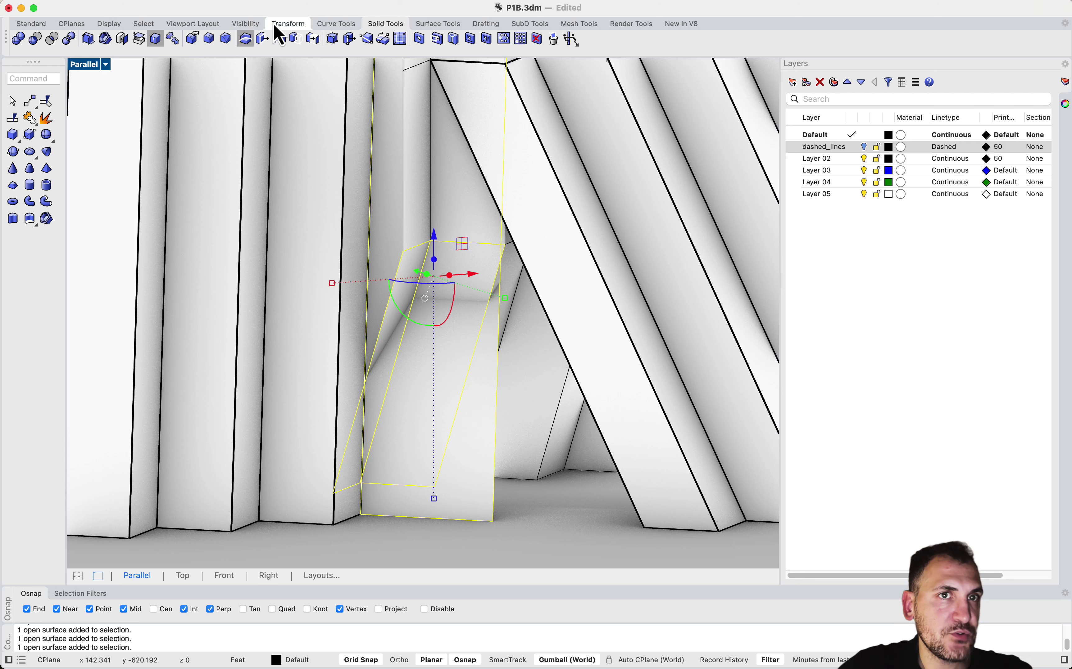
left_click(248, 24)
left_click(67, 39)
right_click_drag(323, 376, 354, 322)
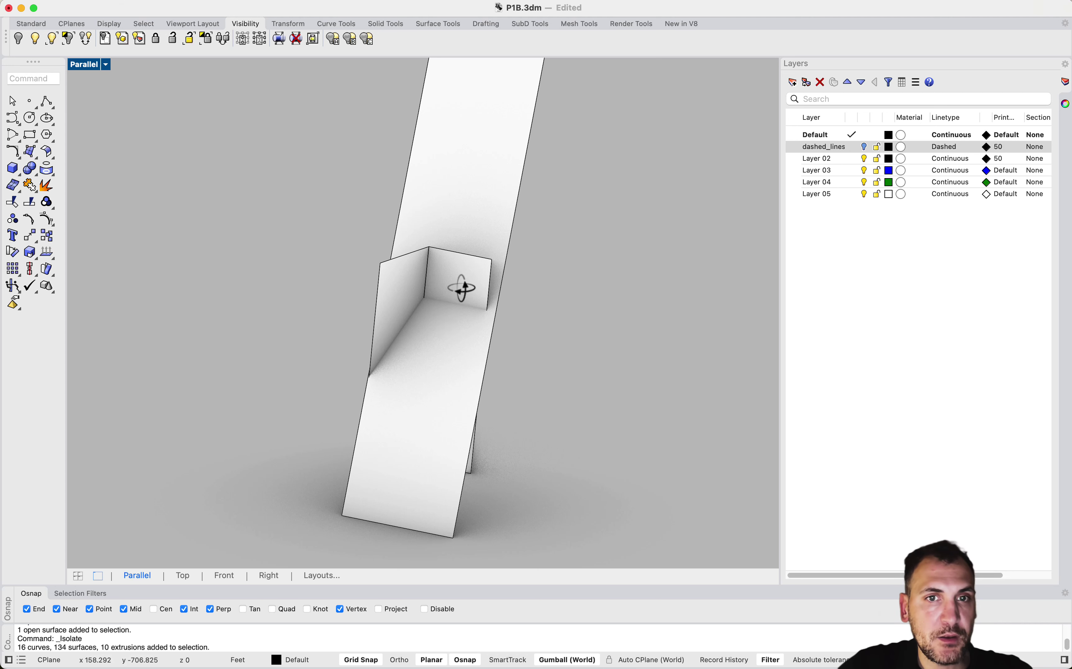
Generate intersection curves between the isolated slanted panel and the two pleat surfaces with Intersect.
right_click_drag(463, 288, 486, 314)
left_click(494, 312)
scroll(485, 313, "up", 4)
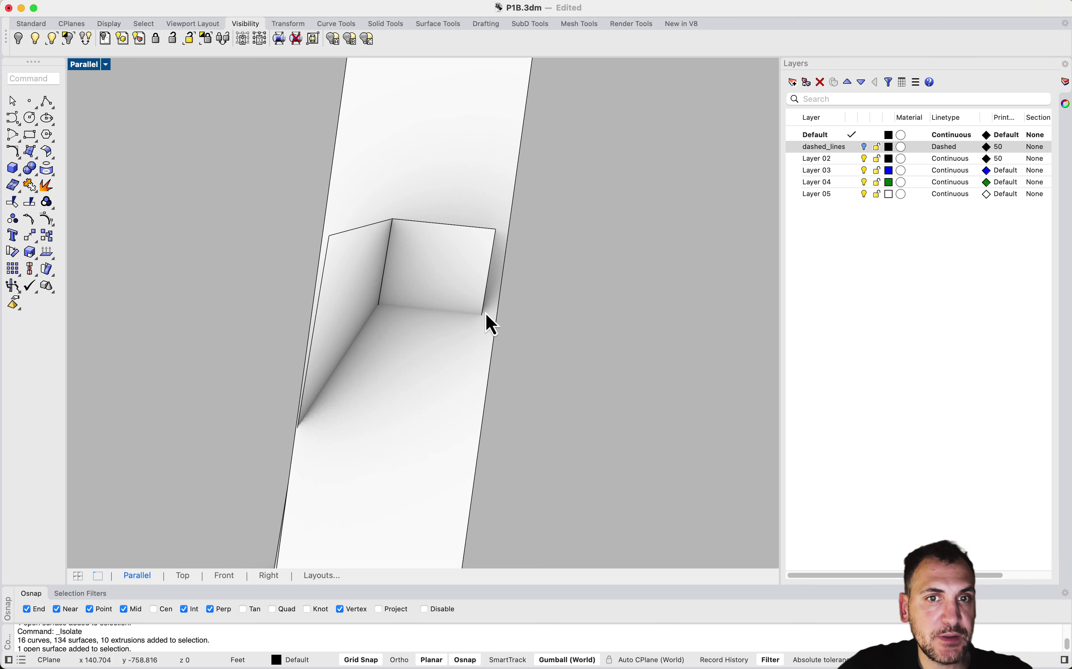
scroll(475, 318, "down", 4)
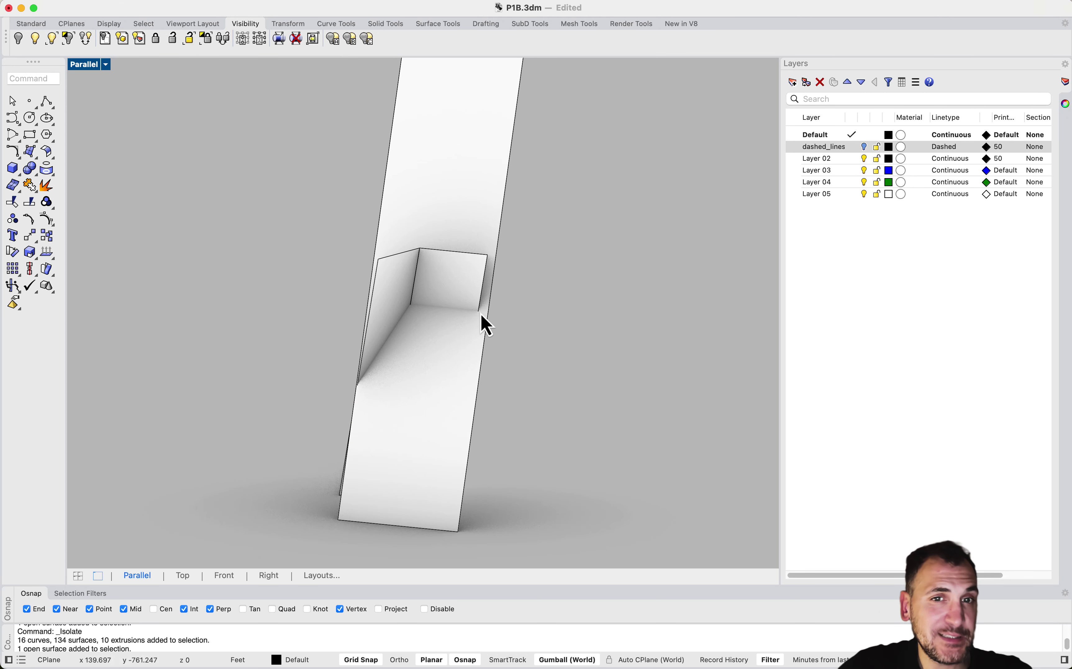
type("Inte")
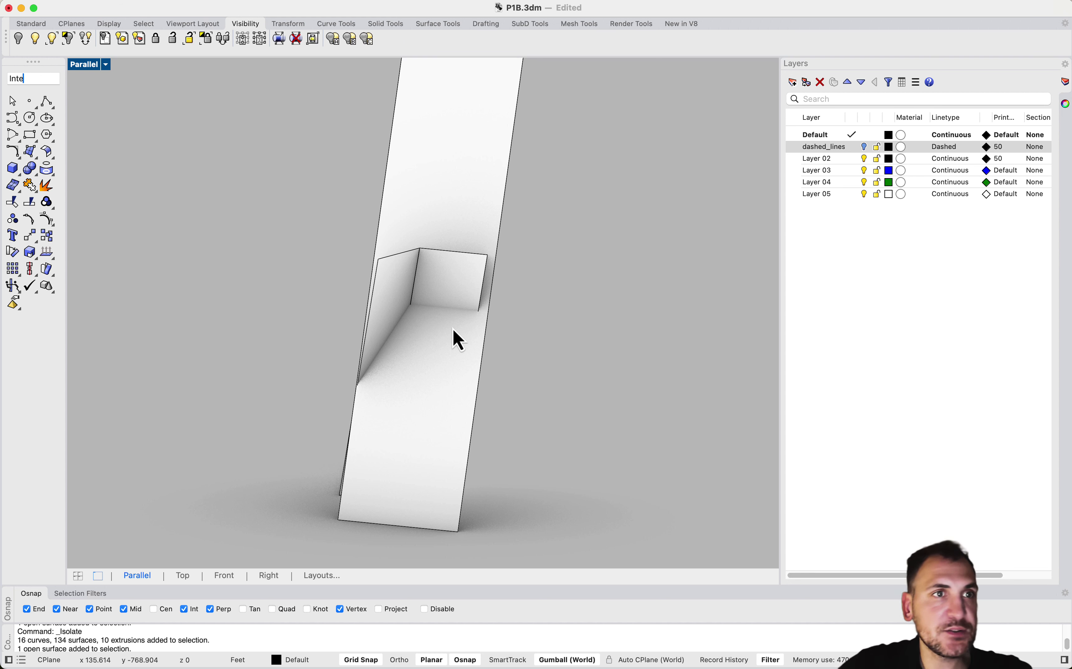
type("rsect")
key("Return")
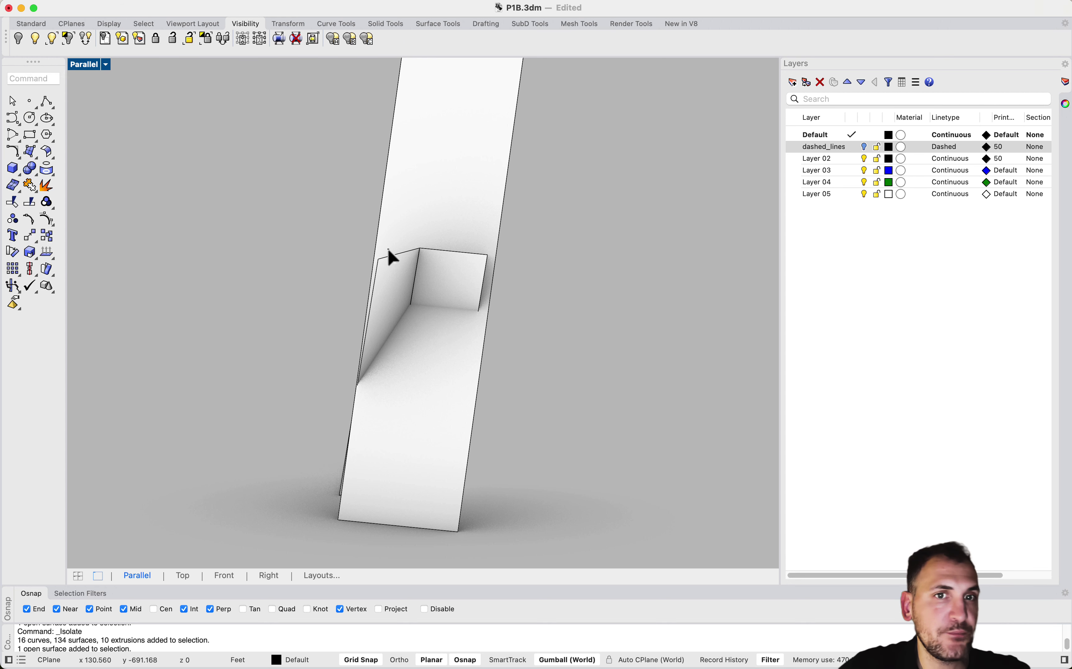
left_click_drag(490, 342, 294, 239)
key("Return")
left_click(508, 379)
right_click_drag(504, 364, 435, 324)
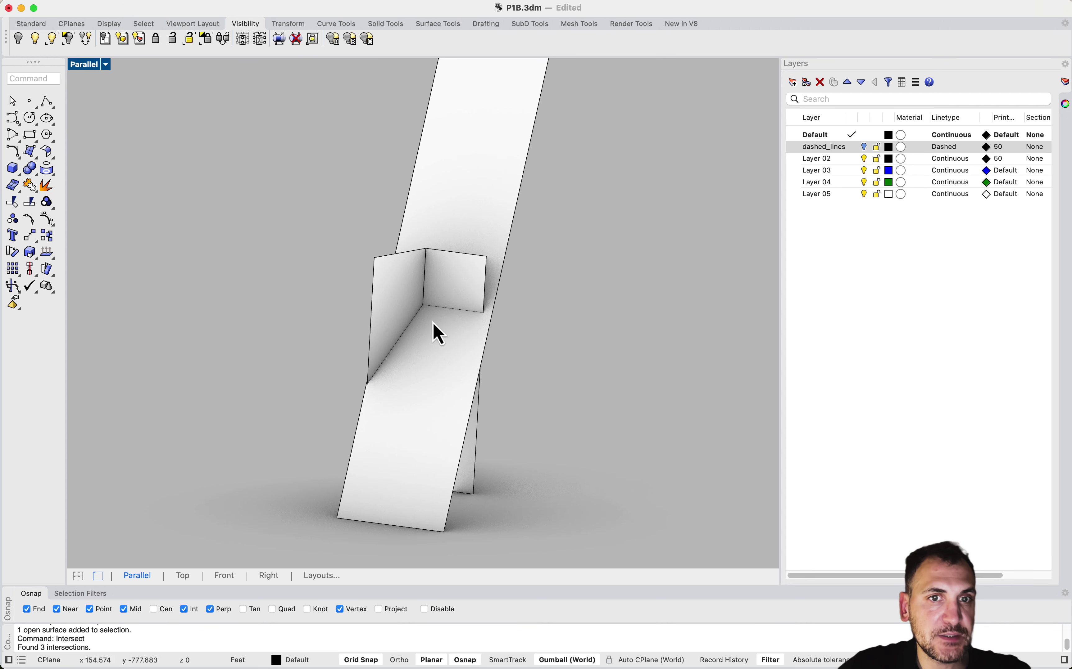
scroll(433, 323, "up", 5)
left_click(401, 312)
right_click(420, 312)
left_click(454, 296)
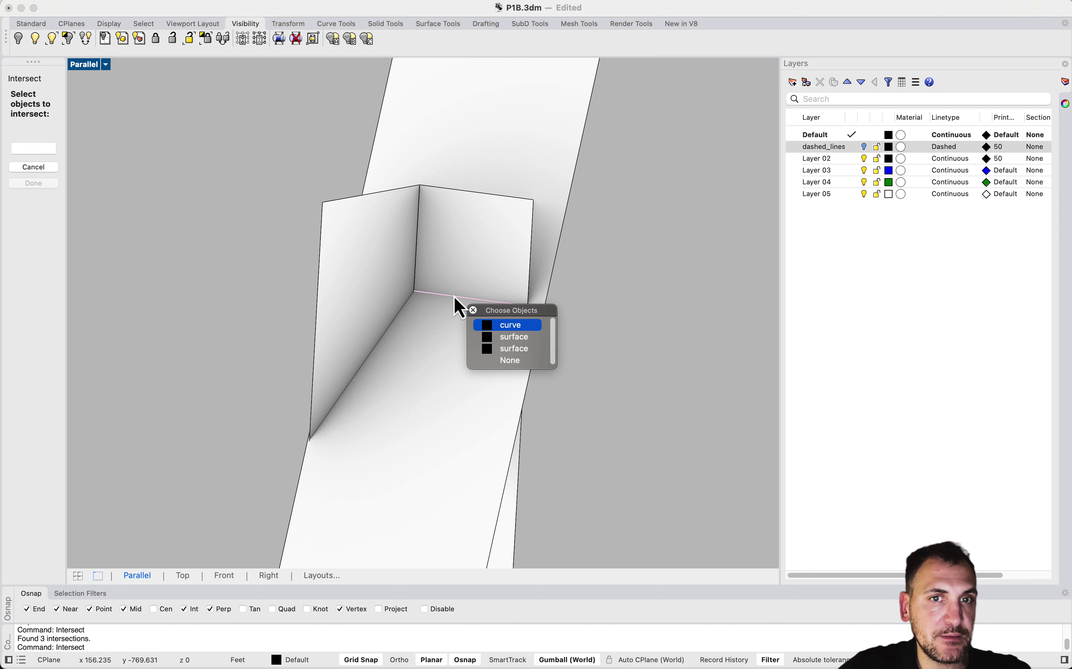
key("Escape")
Extend the intersection curve to the slanted panel's outer edge, using the panel as the boundary object.
scroll(454, 289, "down", 2)
mouse_move(455, 313)
right_mouse_down()
mouse_move(469, 312)
mouse_move(462, 321)
right_mouse_up()
scroll(326, 396, "up", 5)
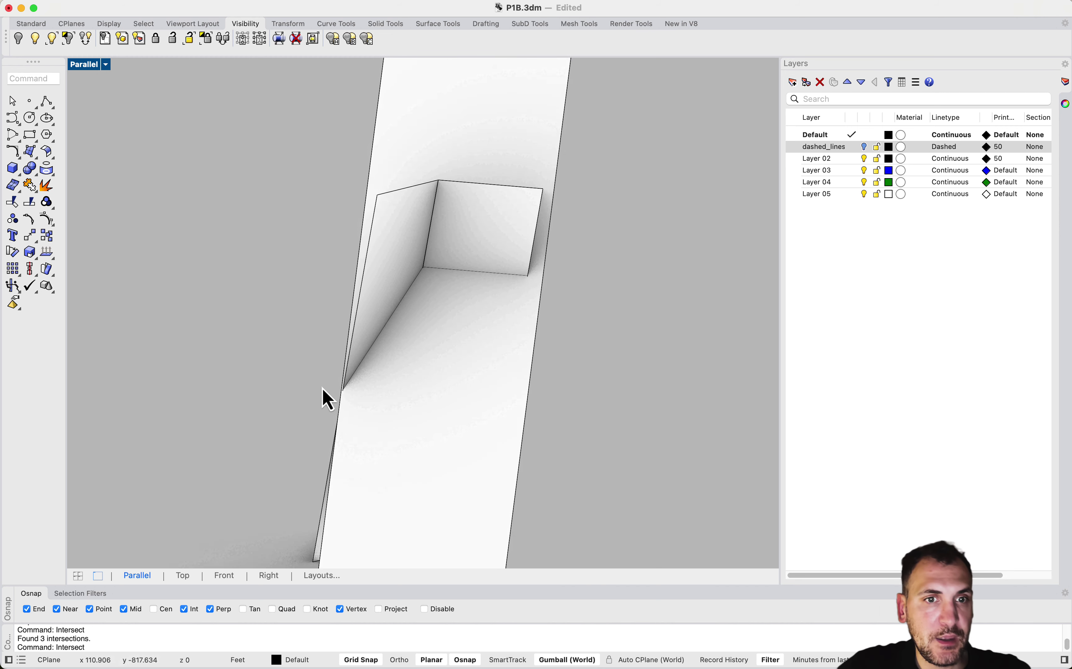
scroll(383, 399, "down", 3)
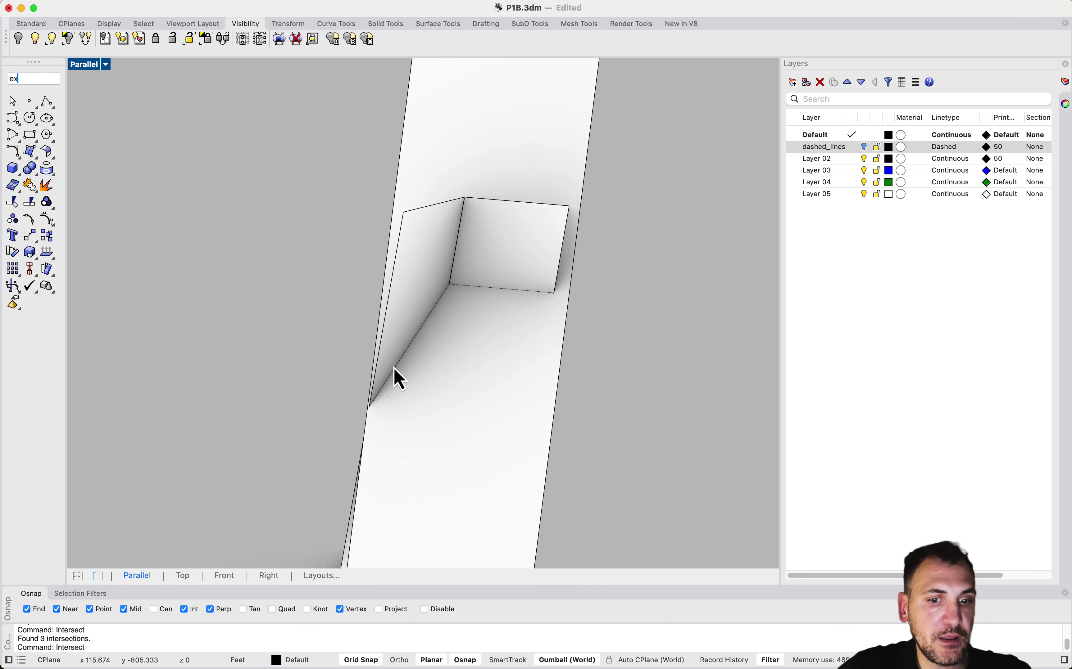
type("tendSrf")
left_click(37, 91)
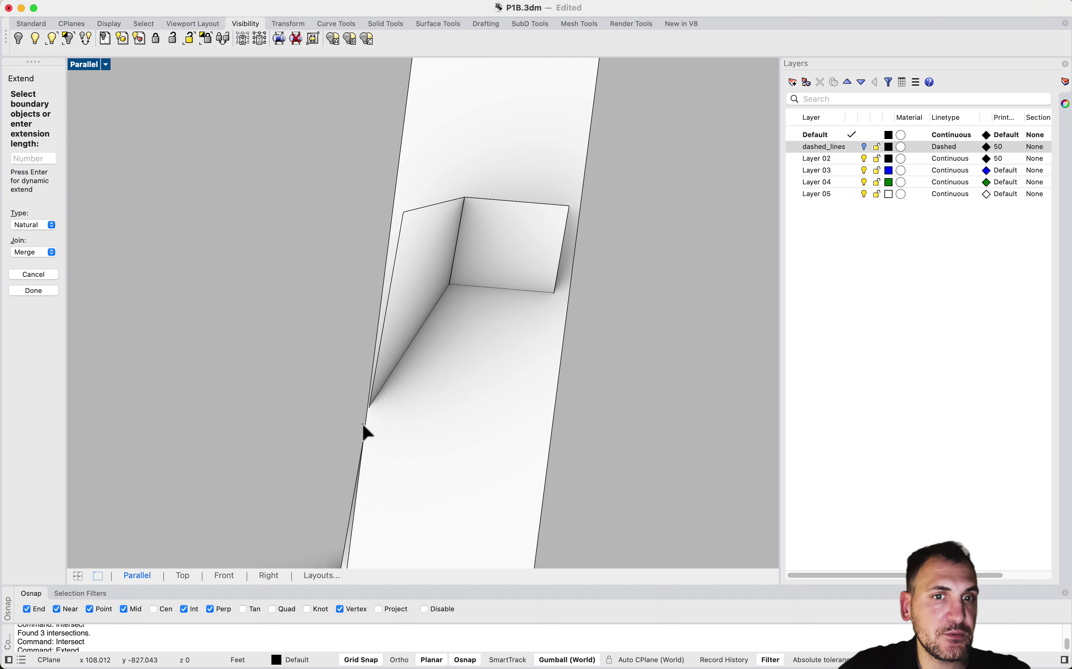
left_click(400, 363)
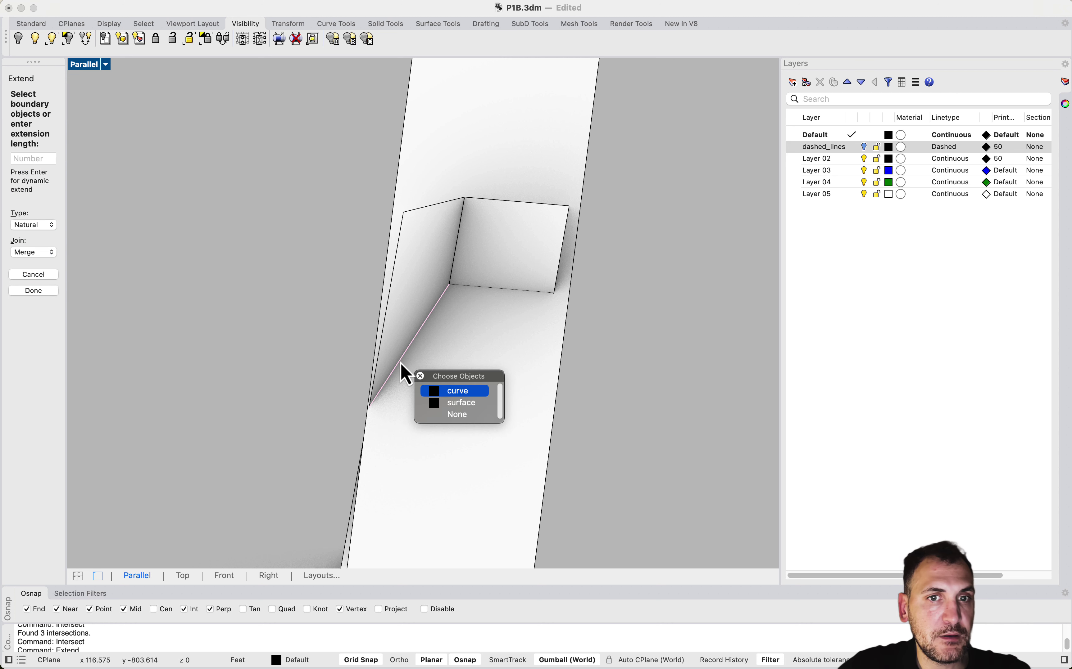
key("Escape")
key("Return")
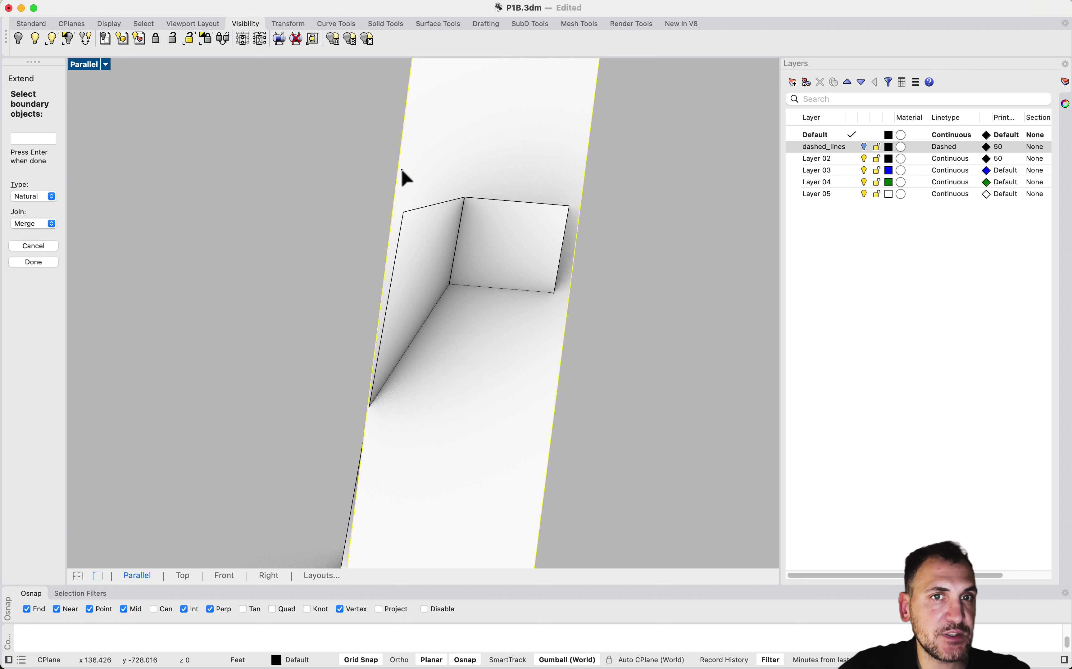
key("Return")
scroll(378, 396, "up", 3)
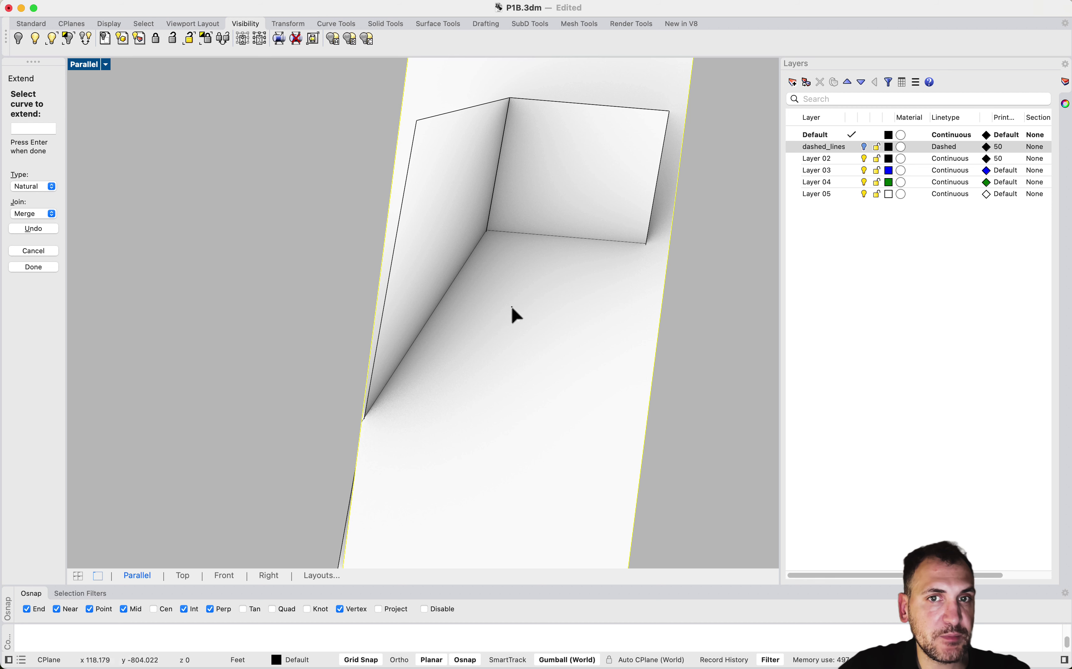
scroll(588, 230, "down", 5)
key("Escape")
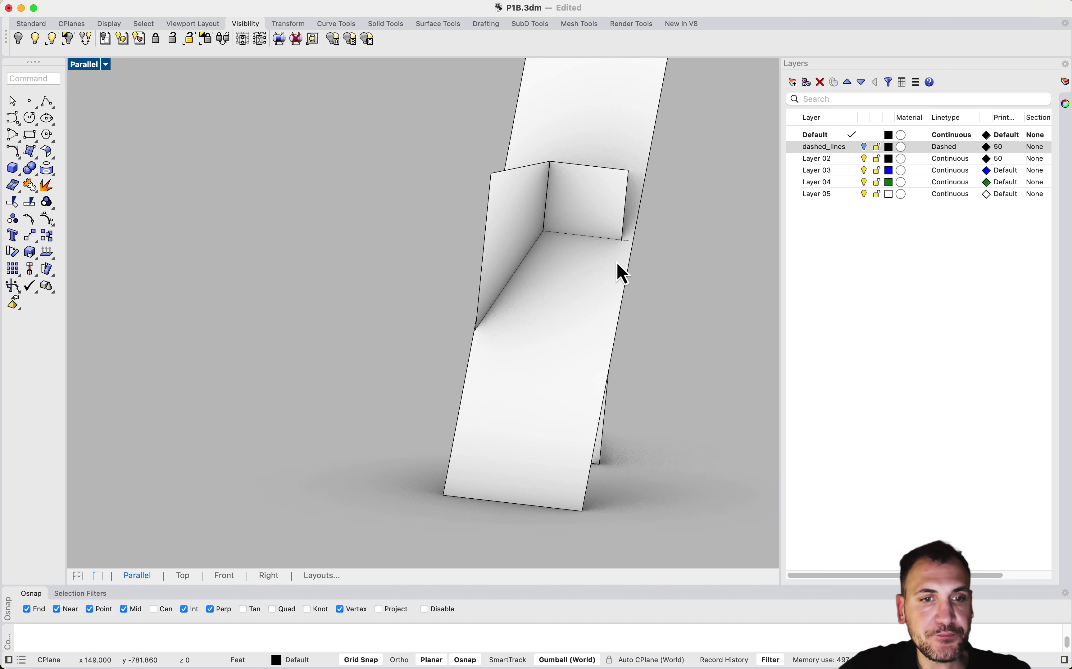
Trim away the slanted panel's portion below the intersection curves.
type("Trim")
key("Return")
left_click(513, 274)
right_click_drag(667, 382, 520, 389)
left_click(565, 331)
key("Return")
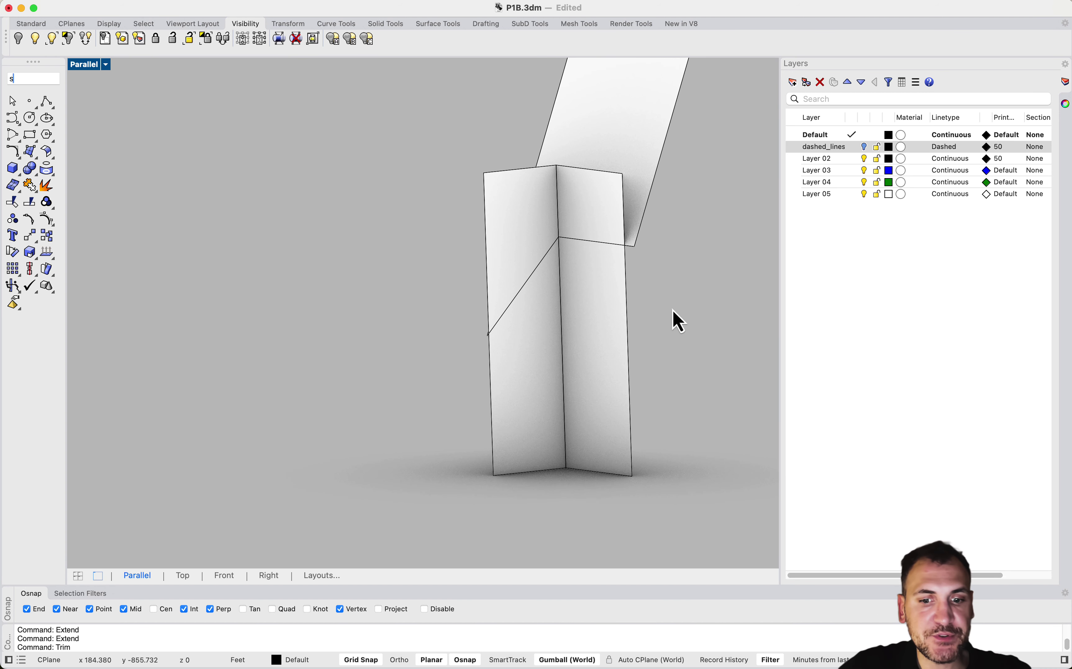
Pull the trimmed panel's outer edge back to the adjoining pleat's edge with ExtendSrf, setting a new base point.
right_click_drag(679, 321, 571, 299)
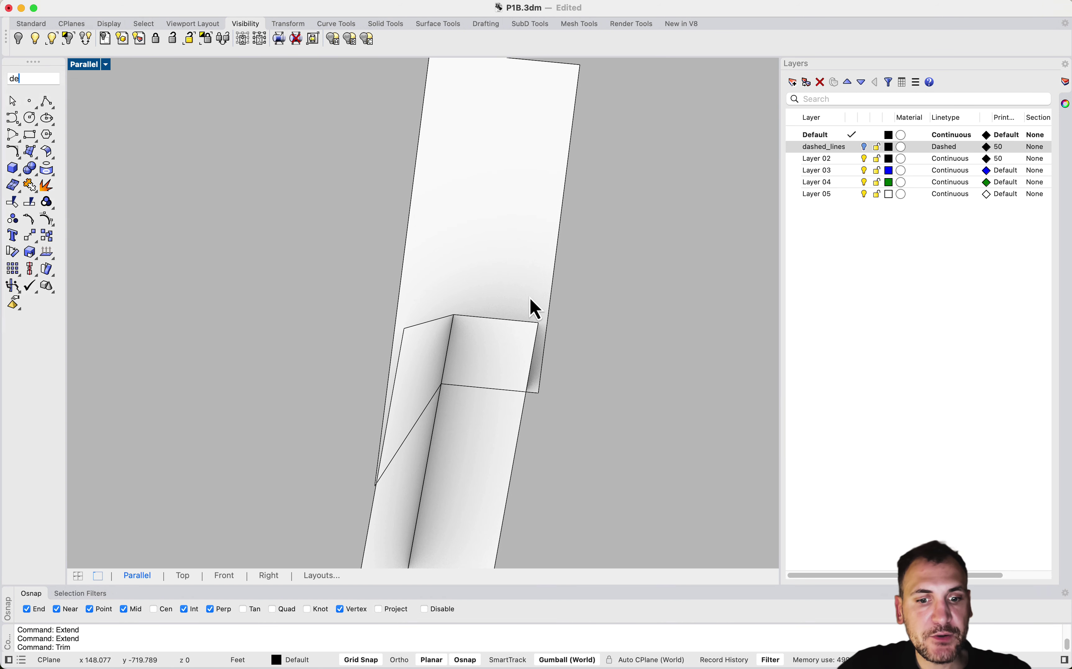
key("BackSpace")
key("BackSpace")
type("exctr")
key("Escape")
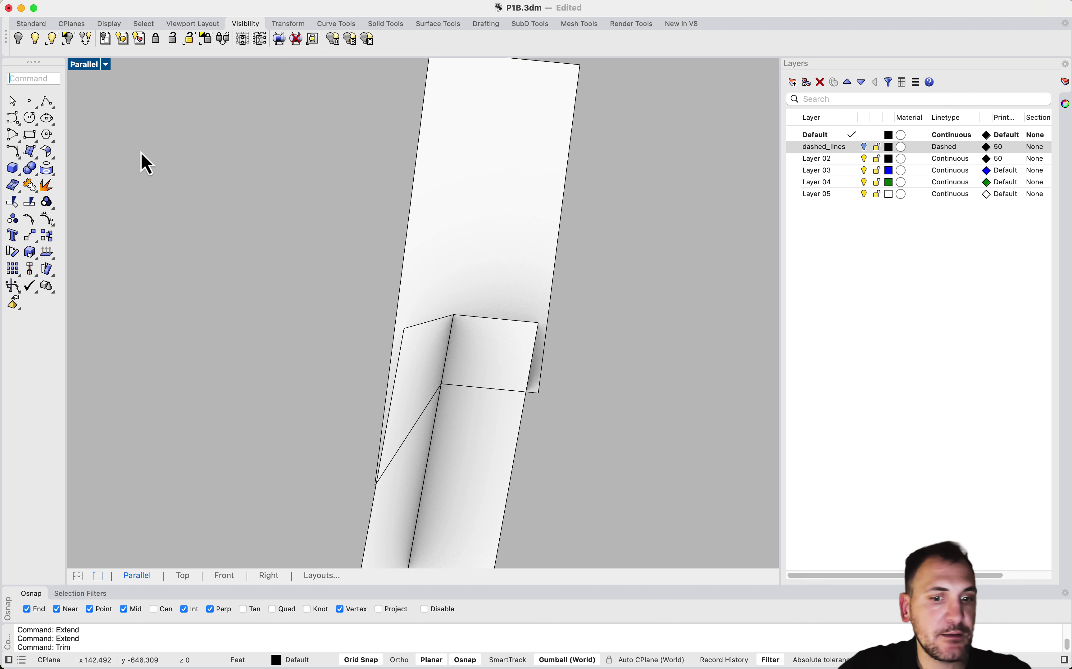
type("exte")
left_click(58, 130)
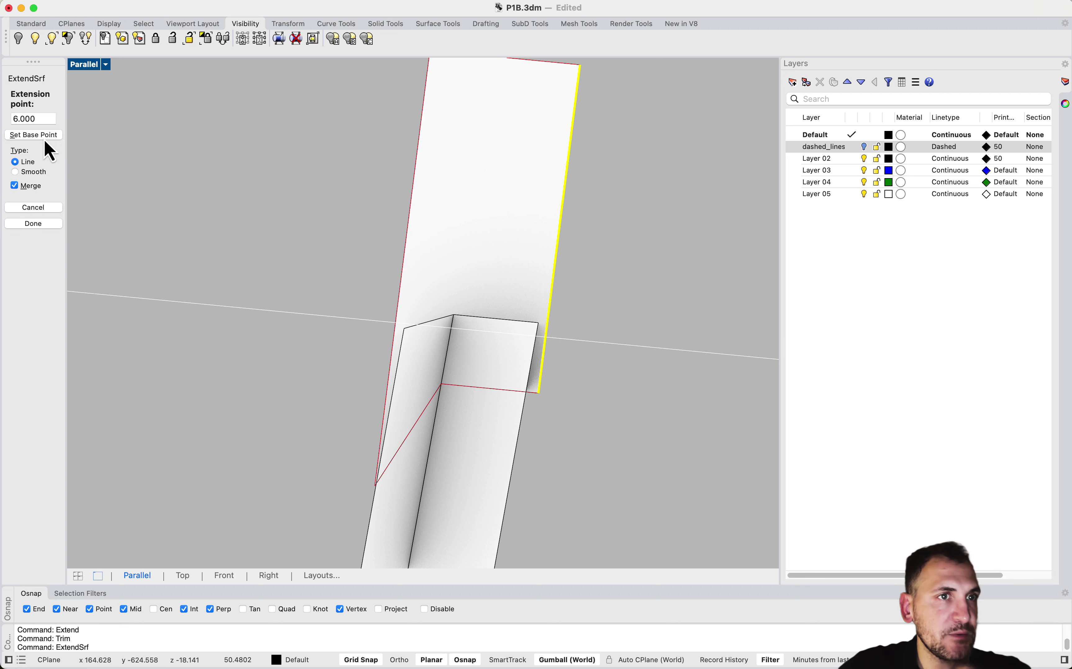
left_click(44, 138)
scroll(536, 399, "up", 3)
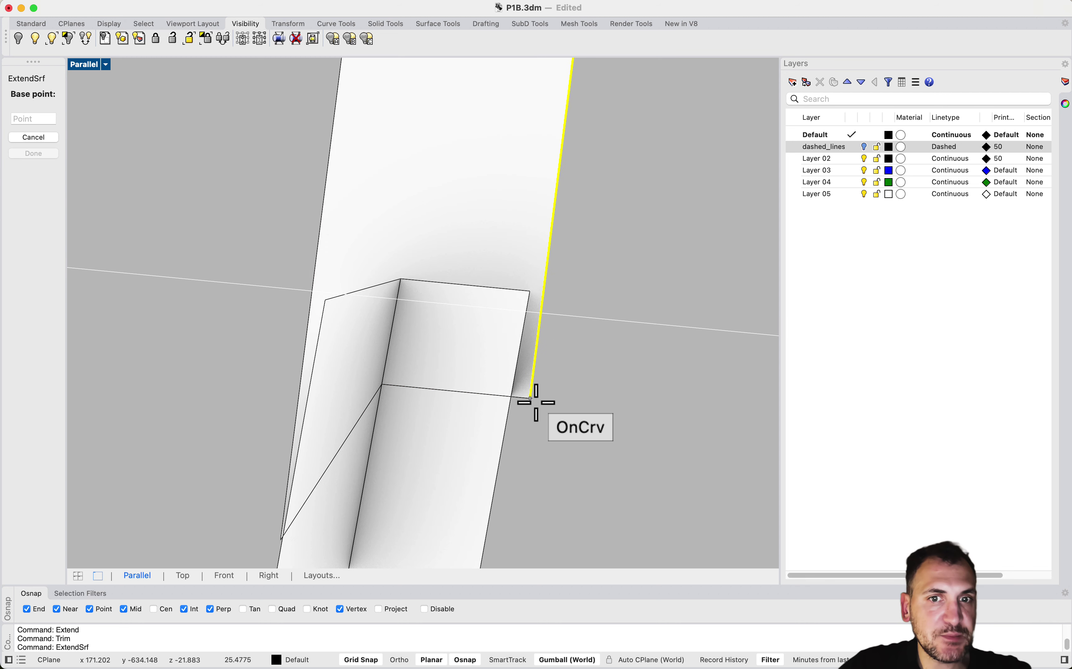
left_click(510, 395)
Delete the leftover intersection curve that sticks out past the pleat's edge.
scroll(521, 409, "down", 5)
right_click_drag(598, 430, 582, 418)
scroll(522, 409, "up", 6)
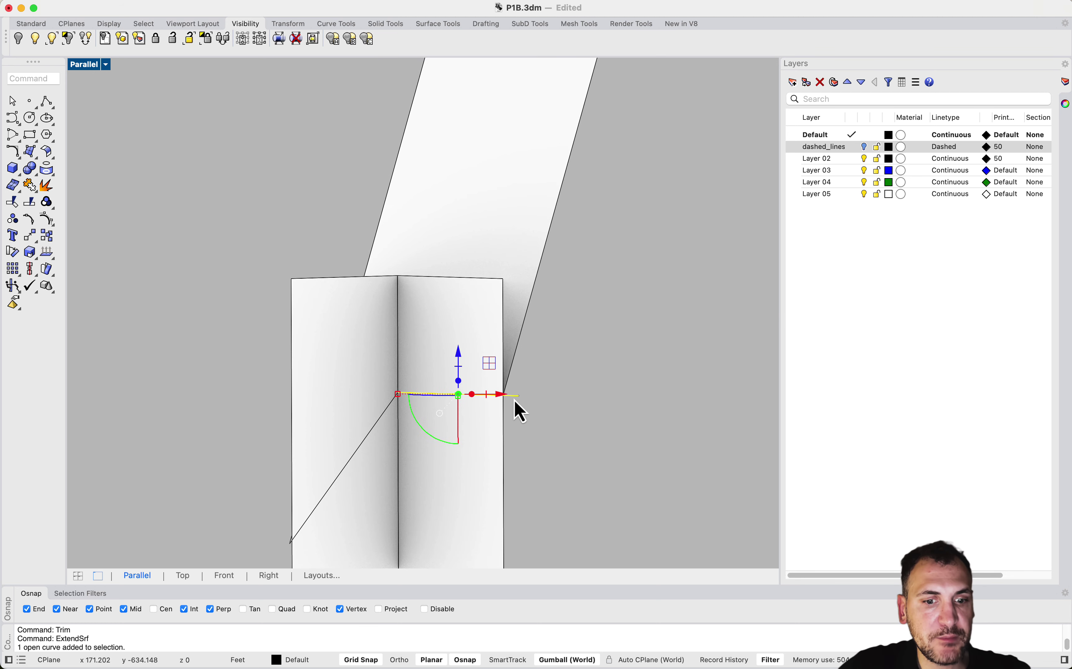
key("Delete")
Show all hidden objects to bring back the rest of the folded model.
mouse_move(518, 392)
right_mouse_down()
mouse_move(557, 394)
mouse_move(450, 378)
mouse_move(522, 396)
right_mouse_up()
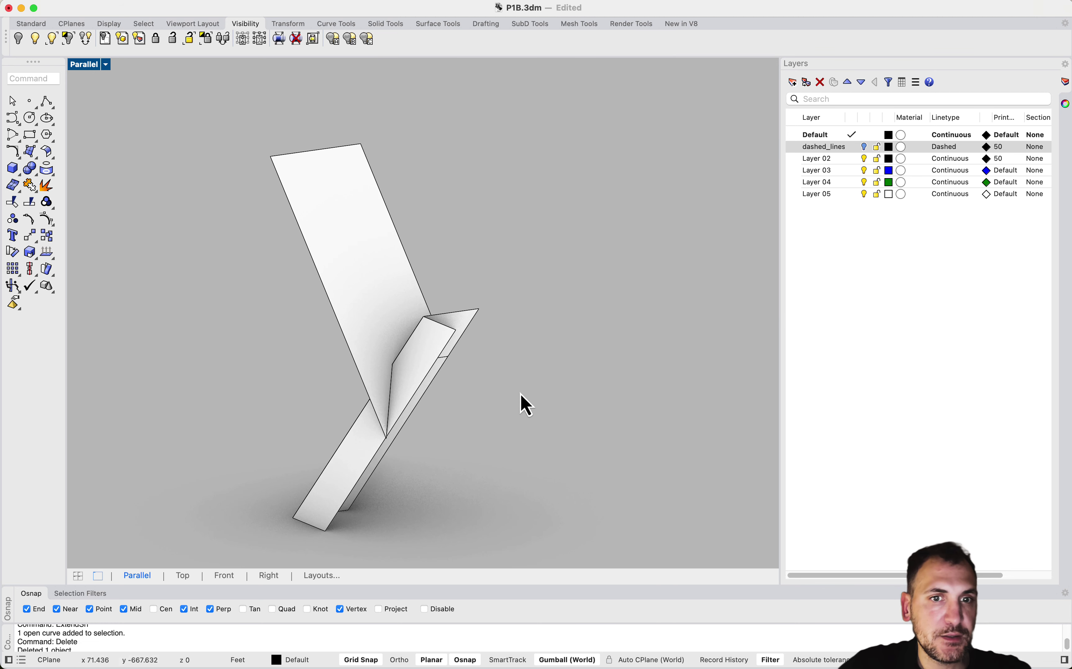
type("Show")
key("Return")
Draw a diagonal polyline across the protruding panel from its lower corner to the hanging wall's bottom corner.
right_click_drag(442, 409, 419, 342)
scroll(402, 305, "up", 3)
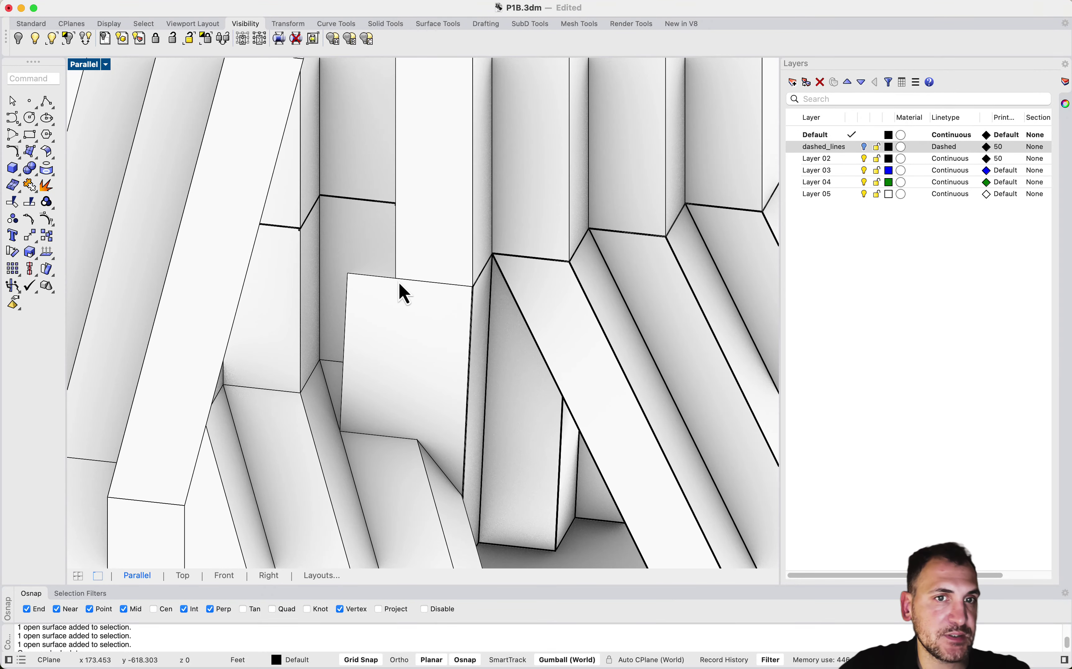
left_click(44, 106)
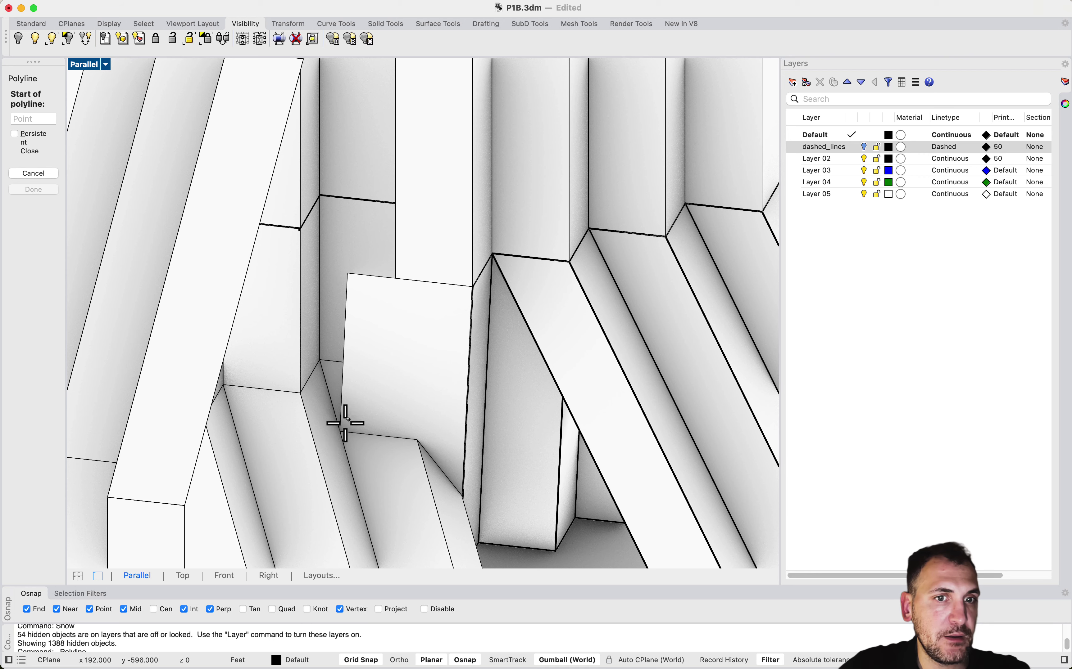
left_click(340, 429)
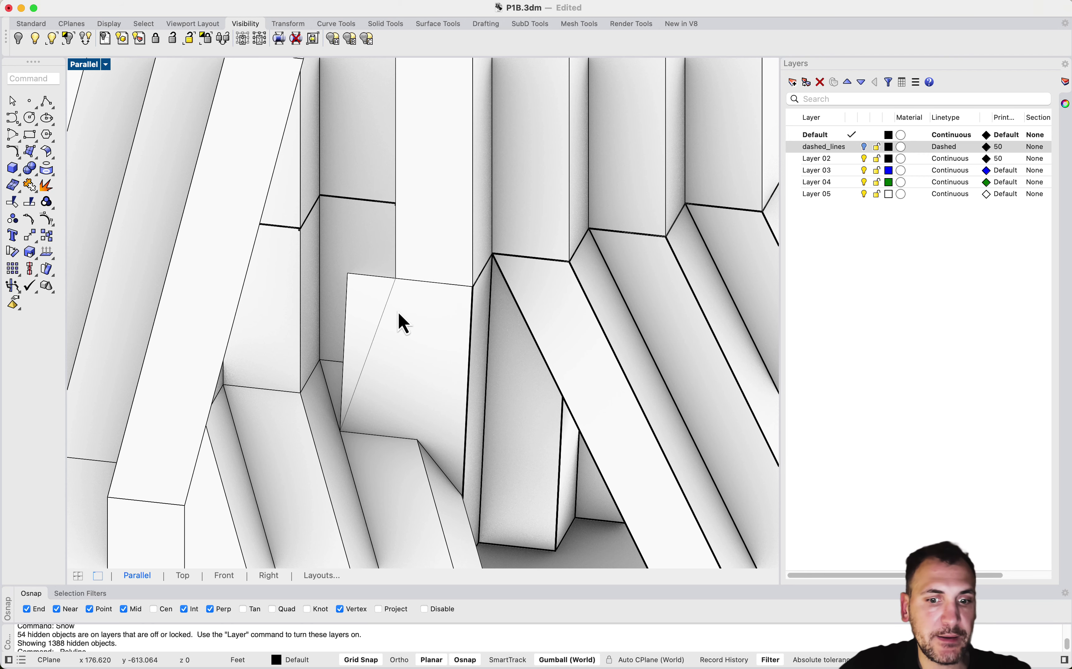
Trim off the panel's protruding triangular corner along the diagonal line.
type("trim")
key("Return")
left_click(380, 322)
key("Return")
left_click(361, 310)
key("Return")
Copy the hanging pleated wall and its attached slanted parts to an empty area away from the model.
scroll(359, 296, "down", 4)
right_click_drag(451, 348, 381, 298)
right_click_drag(425, 371, 349, 427)
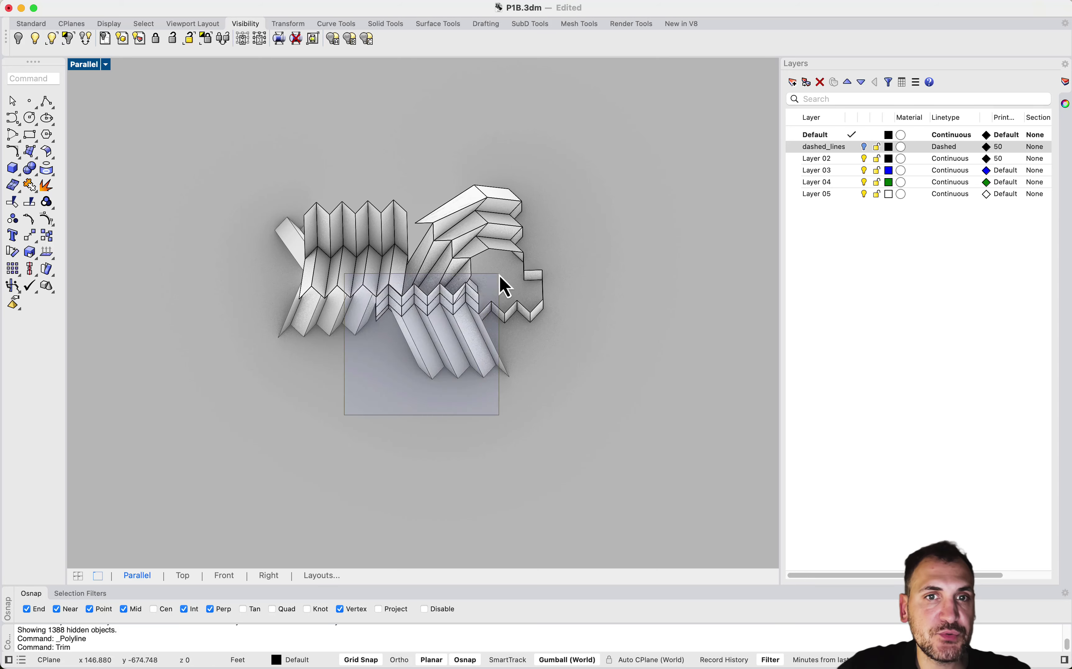
right_click_drag(518, 328, 518, 294)
type("cop")
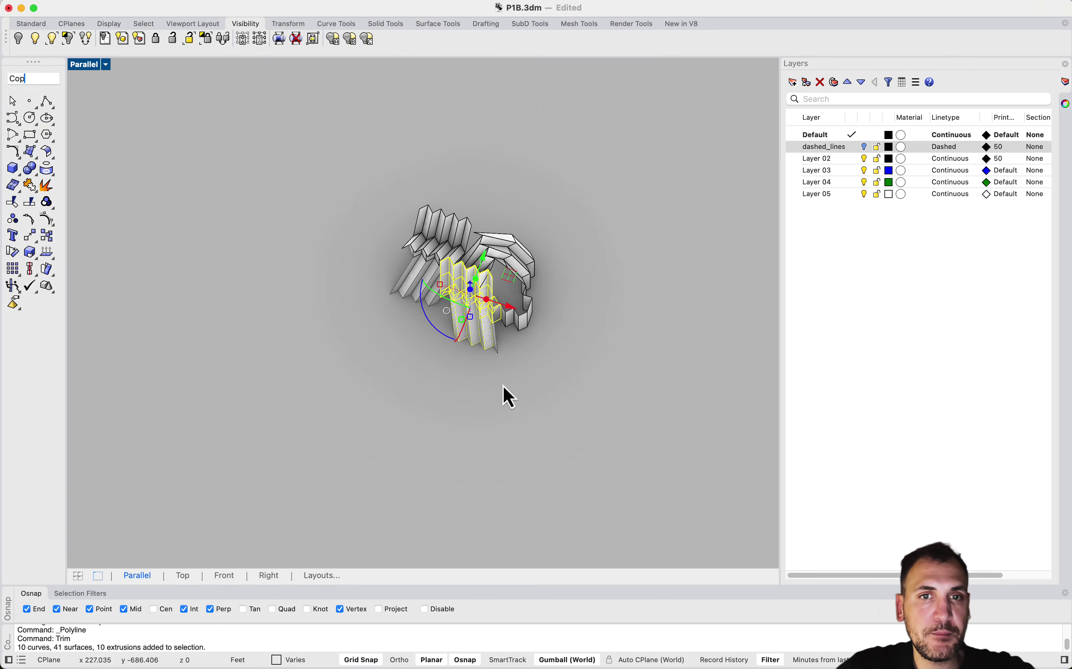
type("y")
key("Return")
left_click(470, 402)
left_click(302, 351)
key("Return")
Reposition the copied pleated structure in the open space beside the original model.
left_click_drag(359, 297, 265, 228)
right_click_drag(376, 309, 438, 268)
scroll(424, 374, "up", 5)
left_click_drag(467, 347, 364, 237)
left_click(491, 291)
Delete most of the slanted pleated surfaces forming one upper branch of the copied structure.
scroll(598, 276, "up", 4)
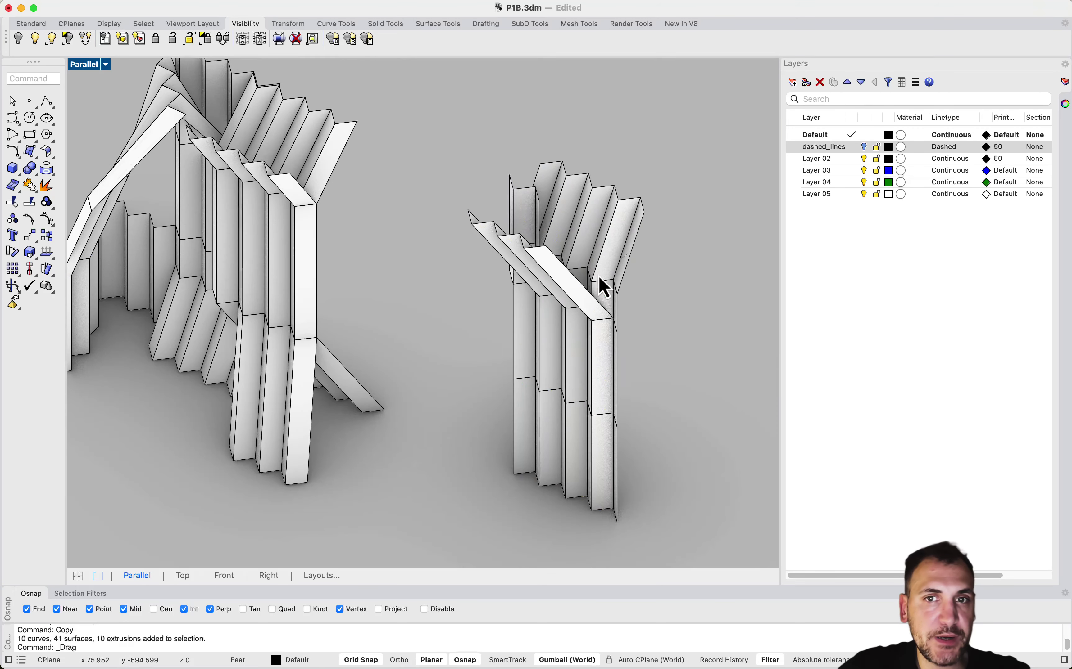
right_click_drag(599, 276, 456, 233)
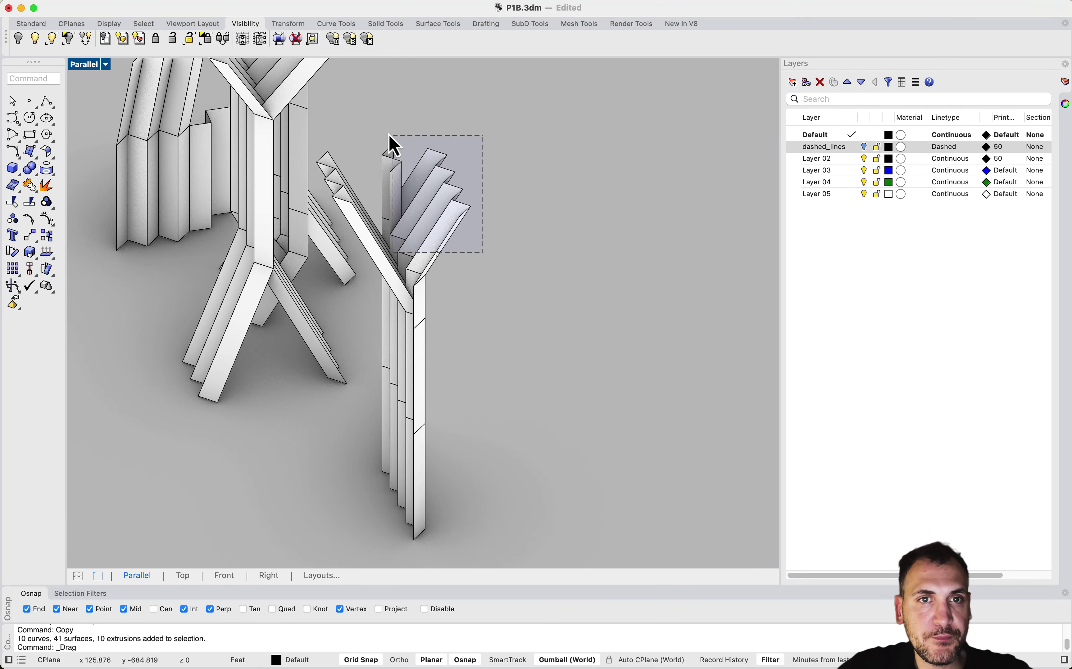
key("Escape")
scroll(438, 142, "up", 3)
left_click_drag(399, 264, 399, 265)
key("Delete")
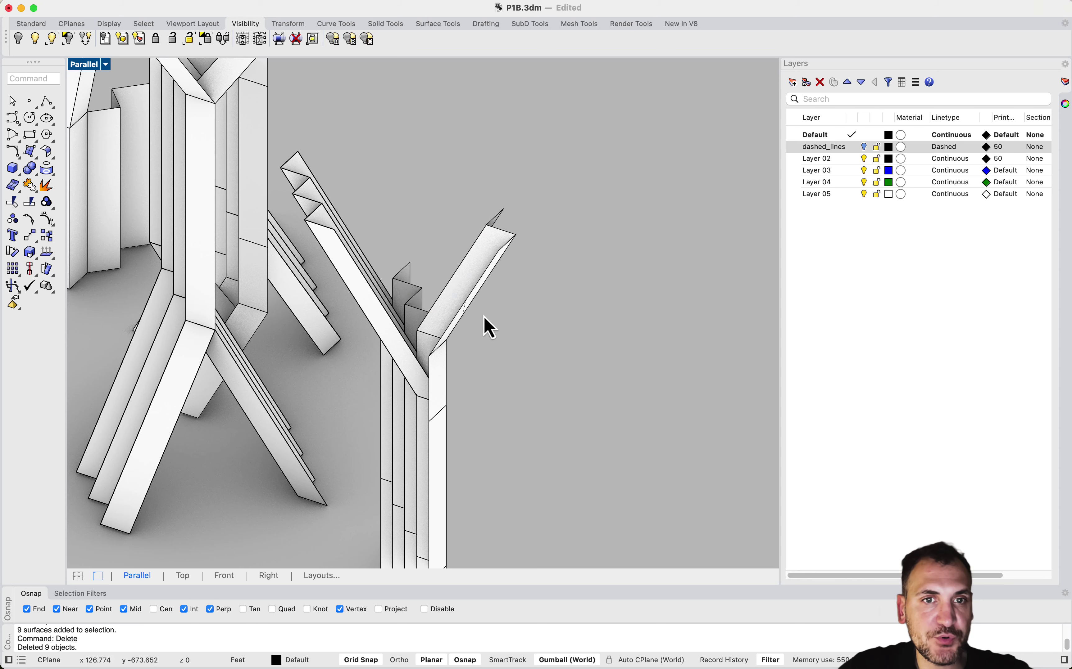
Delete the leftover pieces of the stripped branch and move the copied pleated structure's base corner onto the arched wall's base corner.
scroll(447, 343, "down", 3)
right_click_drag(447, 331, 615, 285)
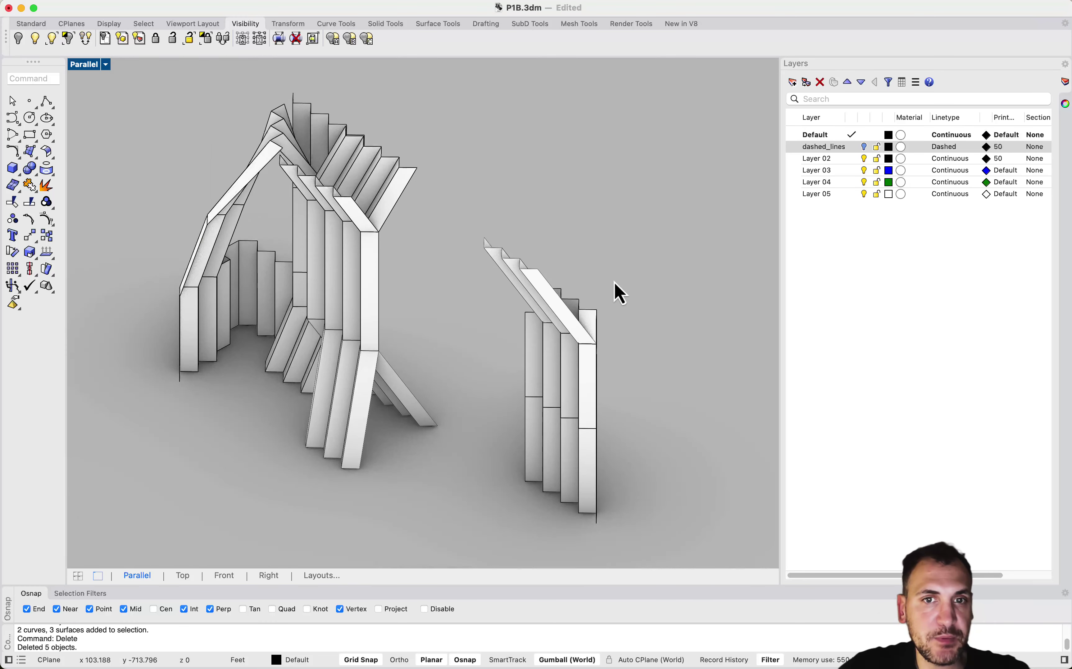
left_click_drag(520, 467, 520, 467)
right_click_drag(519, 467, 593, 462)
type("m")
key("Return")
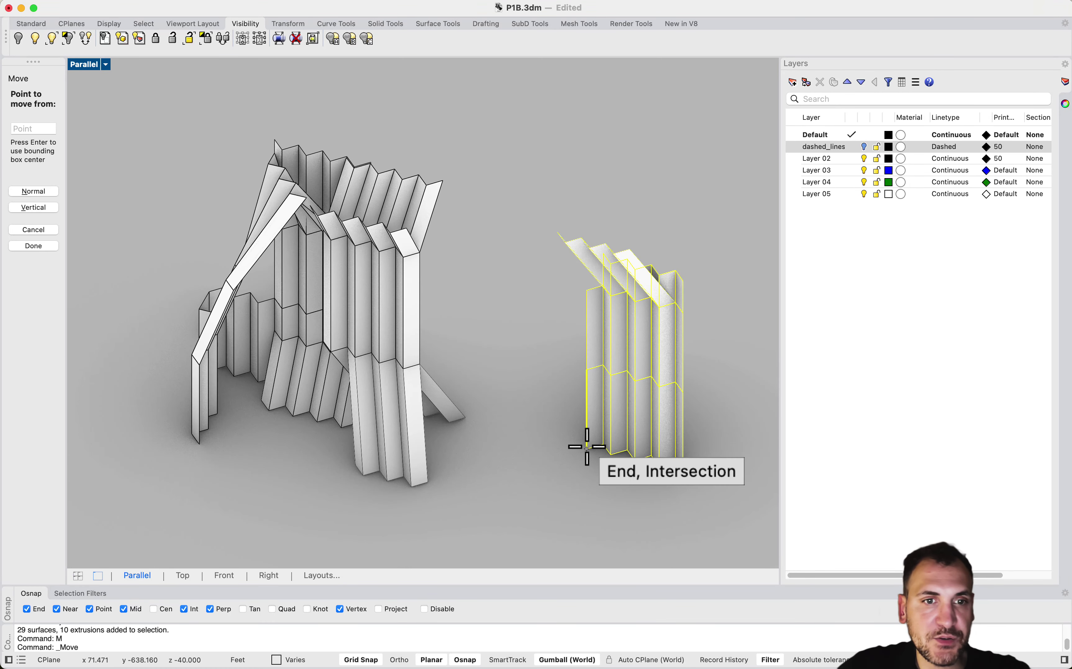
left_click(586, 448)
left_click(200, 444)
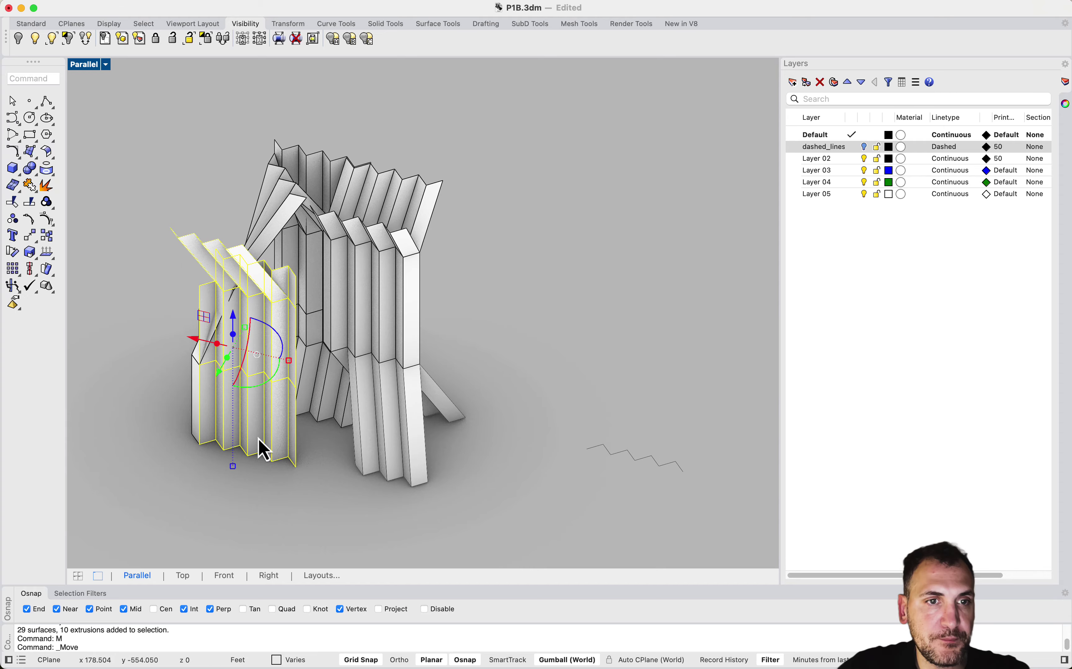
Move the copied pleated structure beside the splayed leg, snapping its base end to the foot of the nearest leg panel.
type("zs")
key("Return")
right_click_drag(347, 466, 454, 355)
left_click_drag(400, 347, 496, 367)
scroll(555, 442, "up", 5)
type("m")
key("Return")
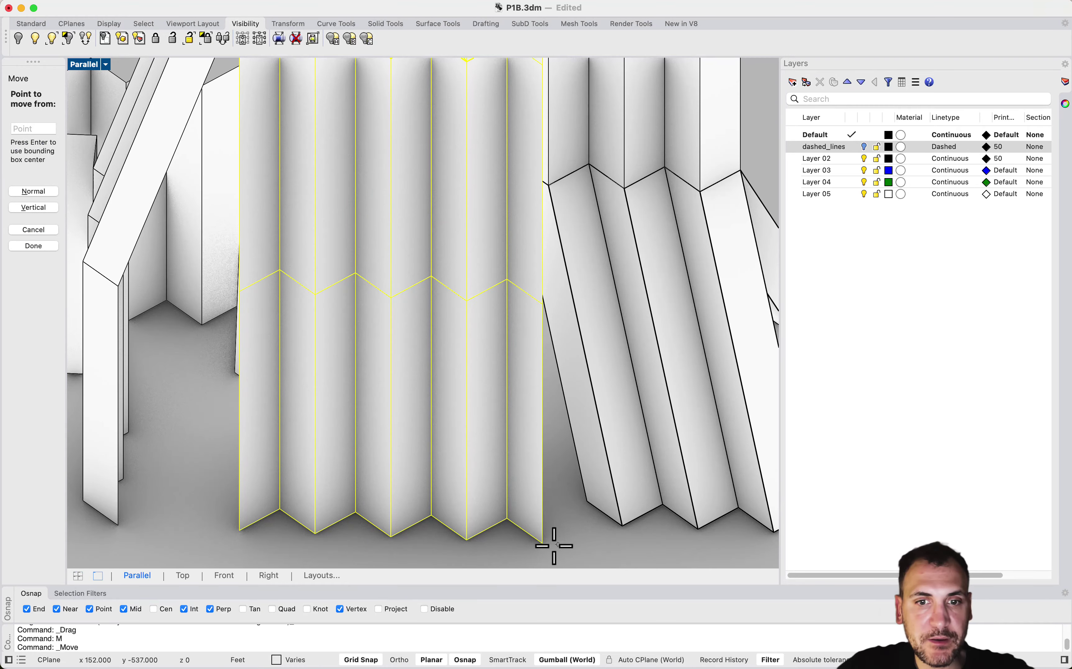
left_click(555, 546)
scroll(575, 531, "down", 4)
left_click(622, 515)
scroll(509, 478, "down", 5)
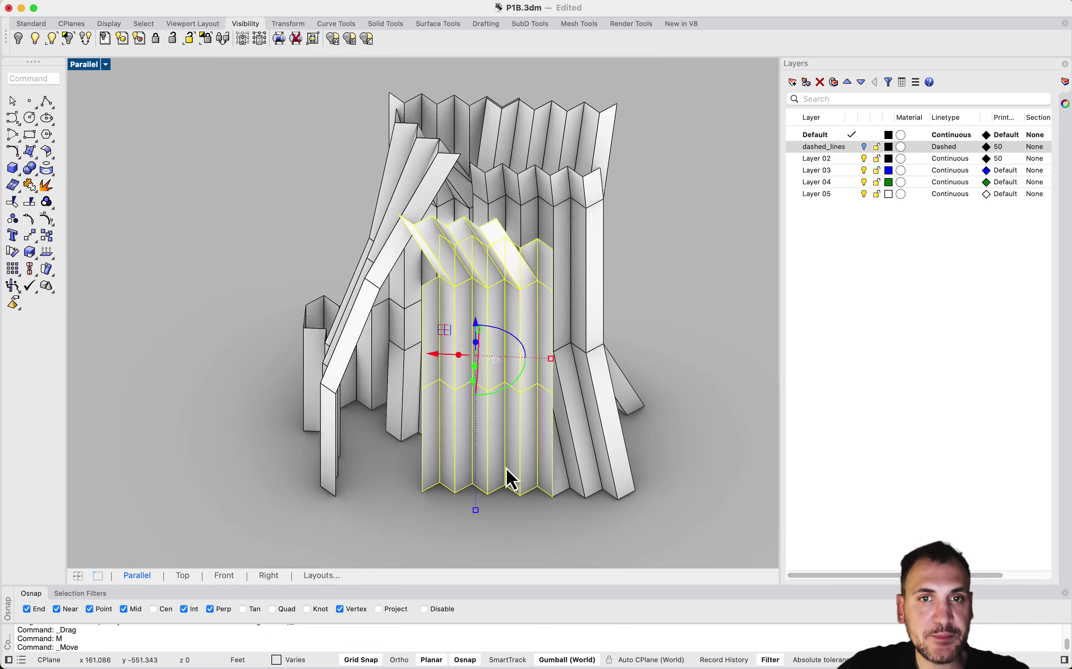
Examine how the added wall fits the arch and splayed legs from several sides, comparing with the dashed_lines layer shown and hidden.
right_click_drag(500, 339, 509, 357)
key("Escape")
scroll(509, 354, "up", 5)
right_click_drag(483, 310, 394, 295)
scroll(456, 234, "down", 6)
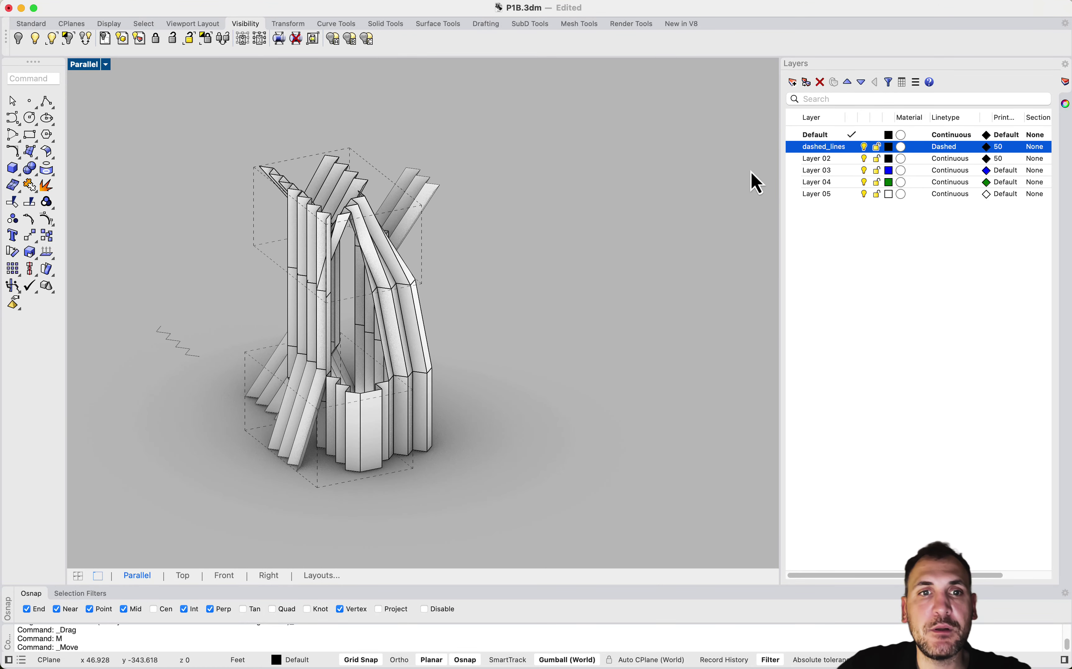
right_click_drag(509, 306, 480, 299)
scroll(330, 347, "up", 5)
scroll(443, 321, "down", 5)
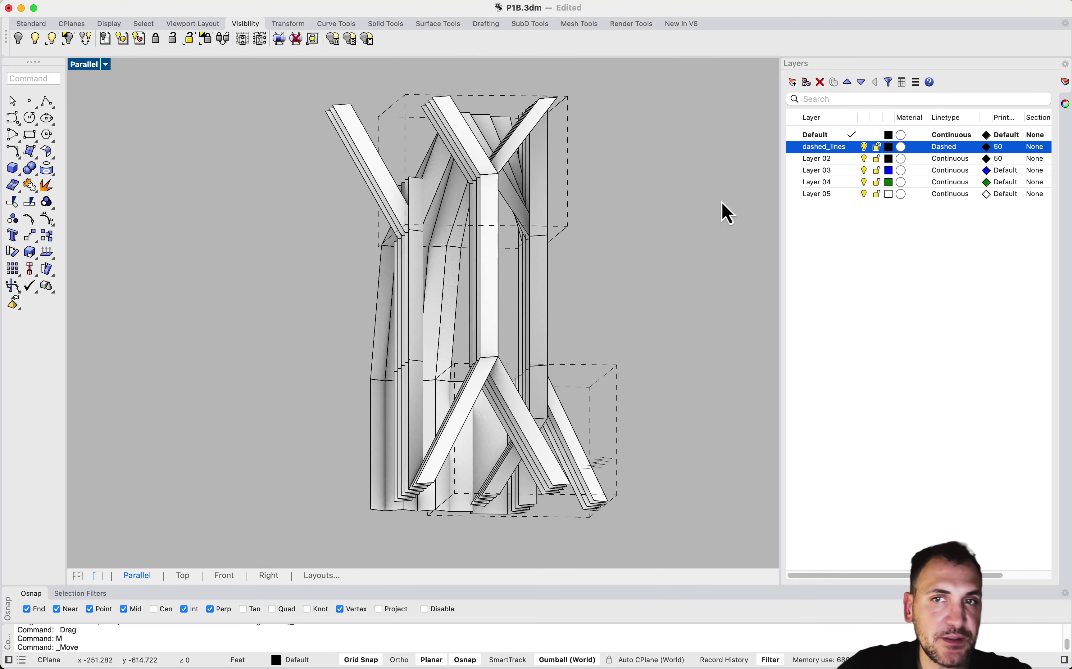
right_click_drag(510, 253, 402, 412)
scroll(481, 290, "up", 4)
scroll(537, 327, "up", 3)
left_click(356, 414)
key("Escape")
scroll(371, 381, "down", 6)
scroll(376, 384, "up", 5)
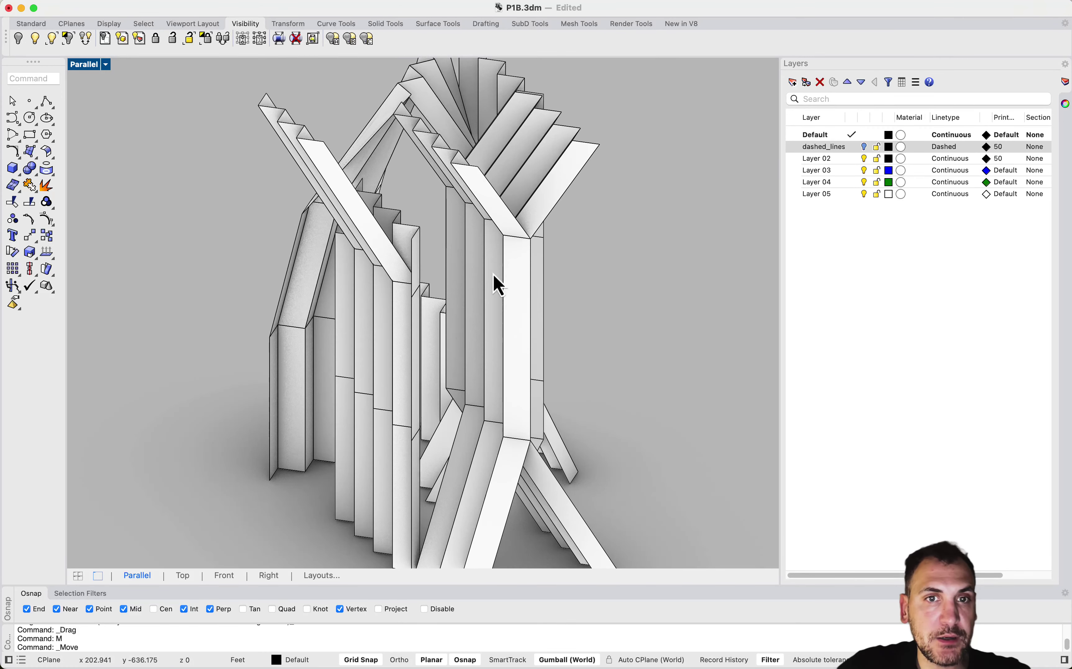
Isolate the assembled pleated model so all other geometry in the file is hidden.
right_click_drag(475, 307, 429, 368)
scroll(428, 369, "down", 6)
left_click_drag(607, 443, 275, 150)
key("Escape")
scroll(413, 407, "up", 6)
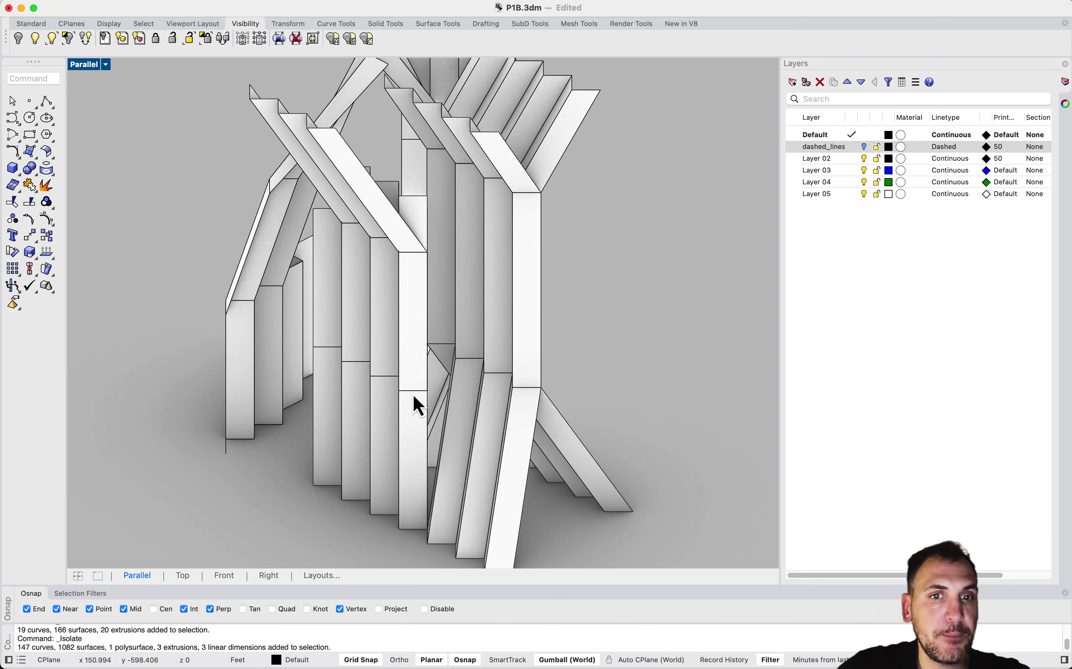
left_click(46, 102)
scroll(346, 381, "up", 8)
key("Escape")
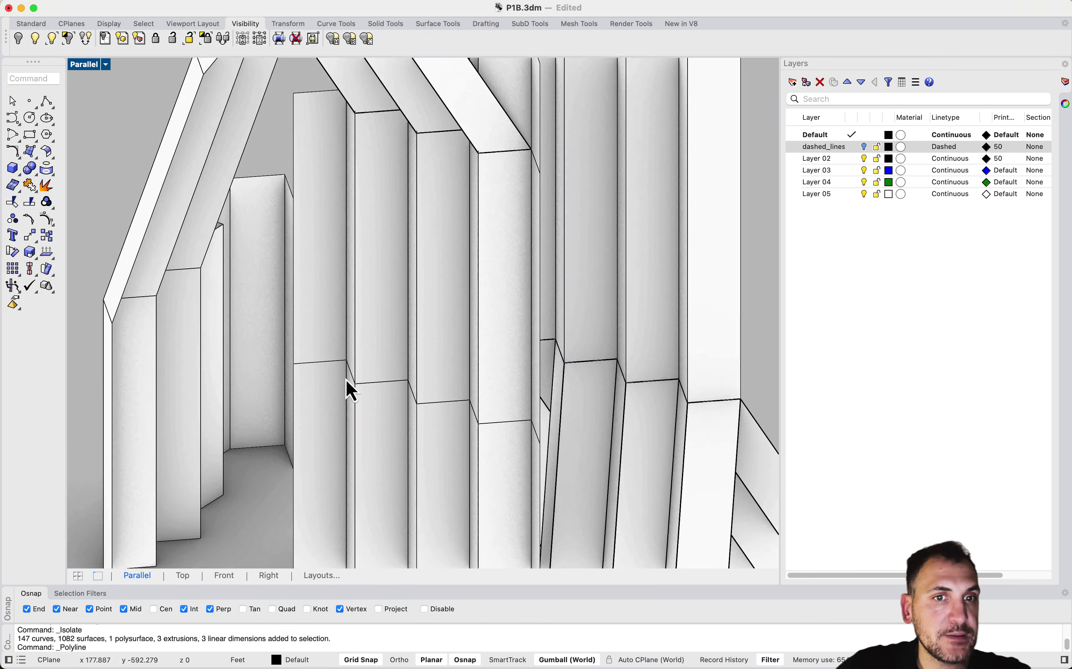
left_click(346, 383)
key("Escape")
Isolate the lower half of the added pleated wall together with the upright pleated panel of the neighbouring structure.
scroll(311, 368, "down", 5)
right_click_drag(311, 368, 424, 391)
scroll(367, 340, "down", 6)
scroll(400, 383, "up", 4)
left_click_drag(398, 353, 346, 327)
right_click_drag(371, 352, 472, 268)
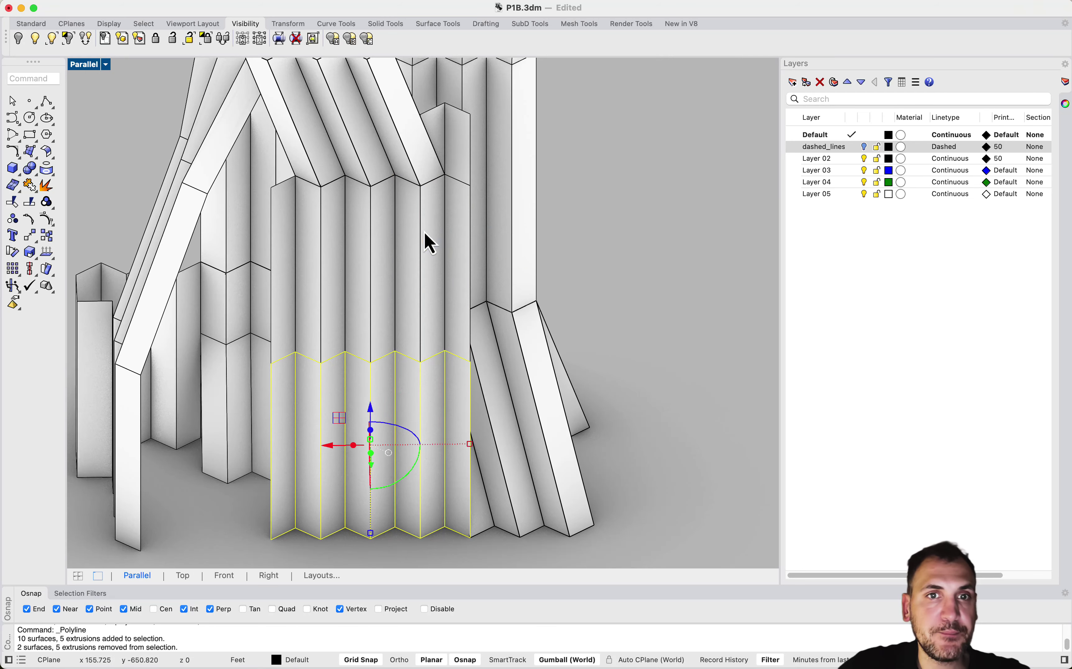
right_click_drag(580, 221, 473, 311)
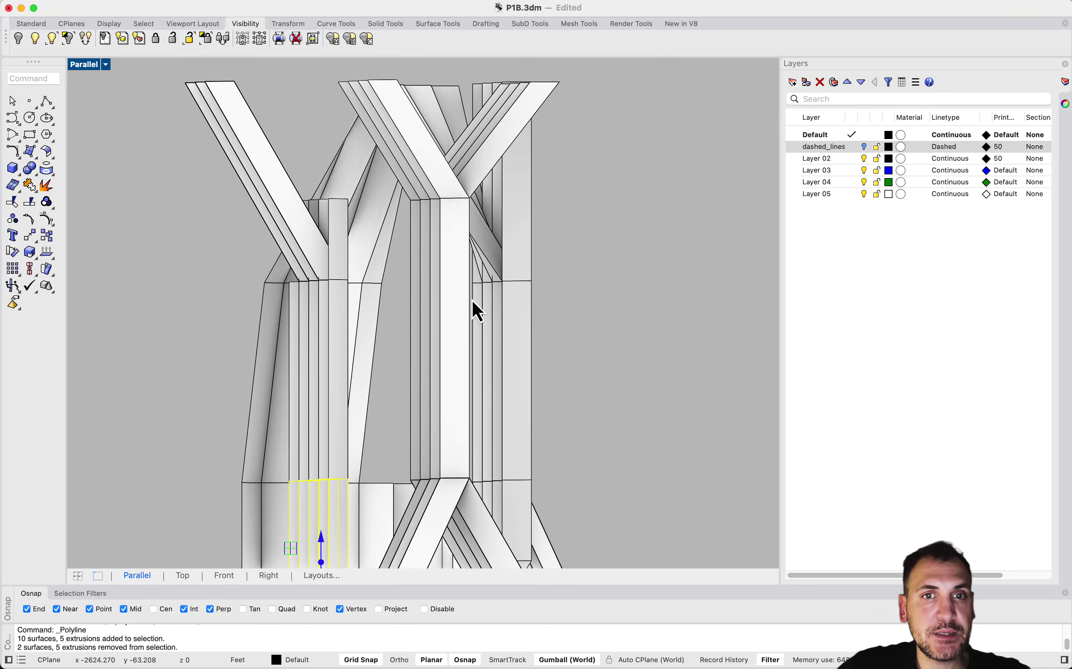
scroll(472, 312, "up", 2)
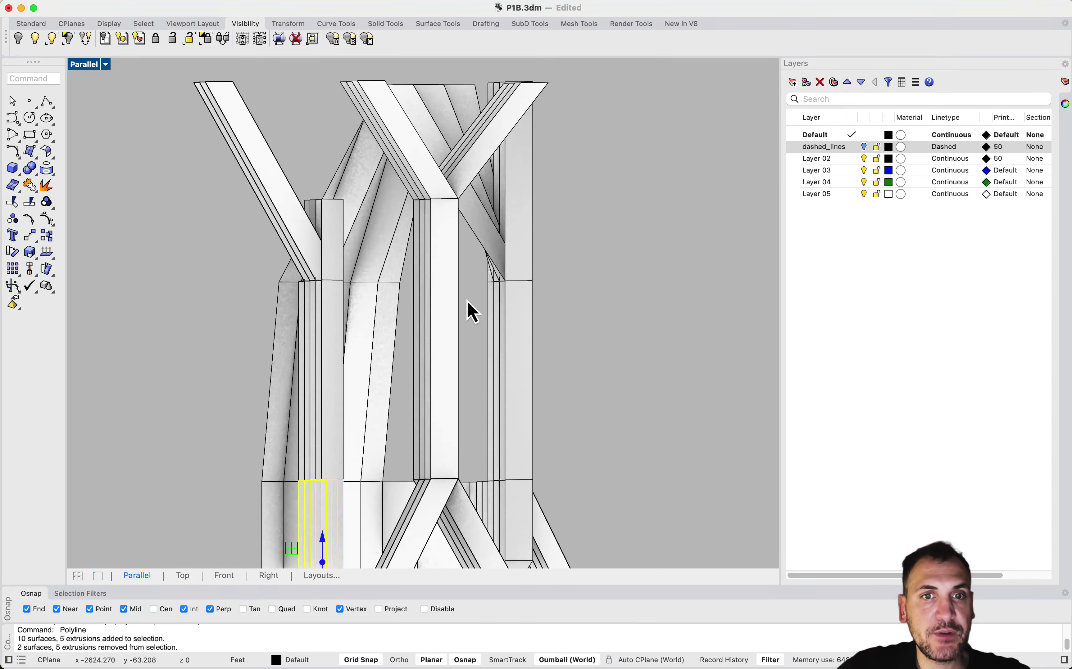
left_click(70, 41)
Draw a polyline through the fold points along the zigzag top edge of the lower pleated wall.
right_click_drag(218, 306, 433, 393)
scroll(405, 330, "up", 2)
right_click_drag(405, 330, 380, 425)
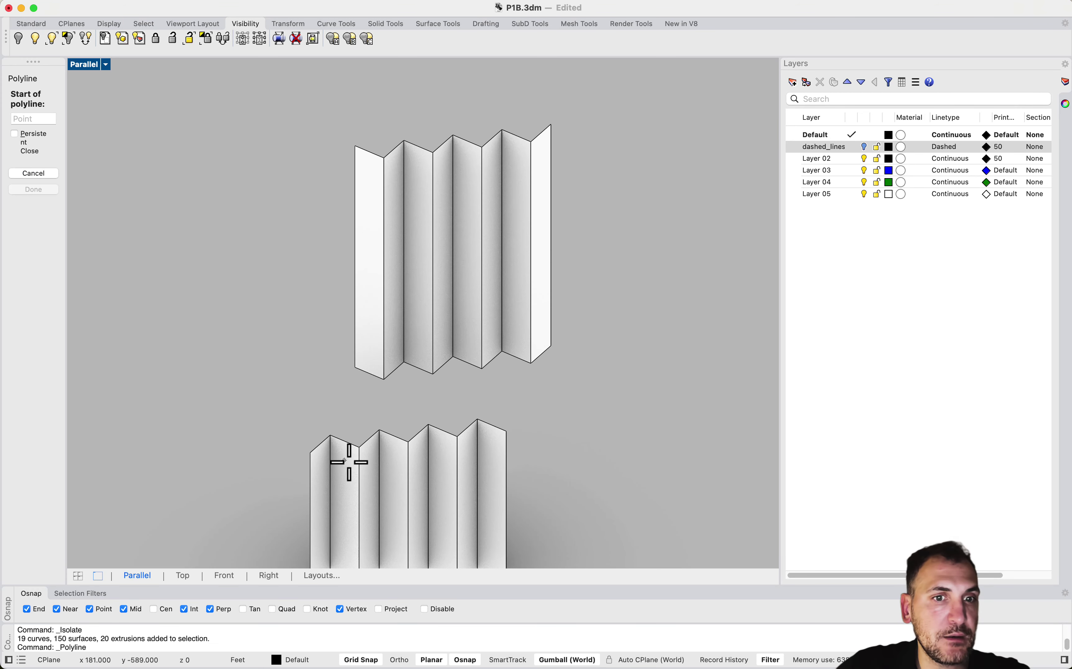
scroll(349, 463, "up", 2)
left_click(335, 425)
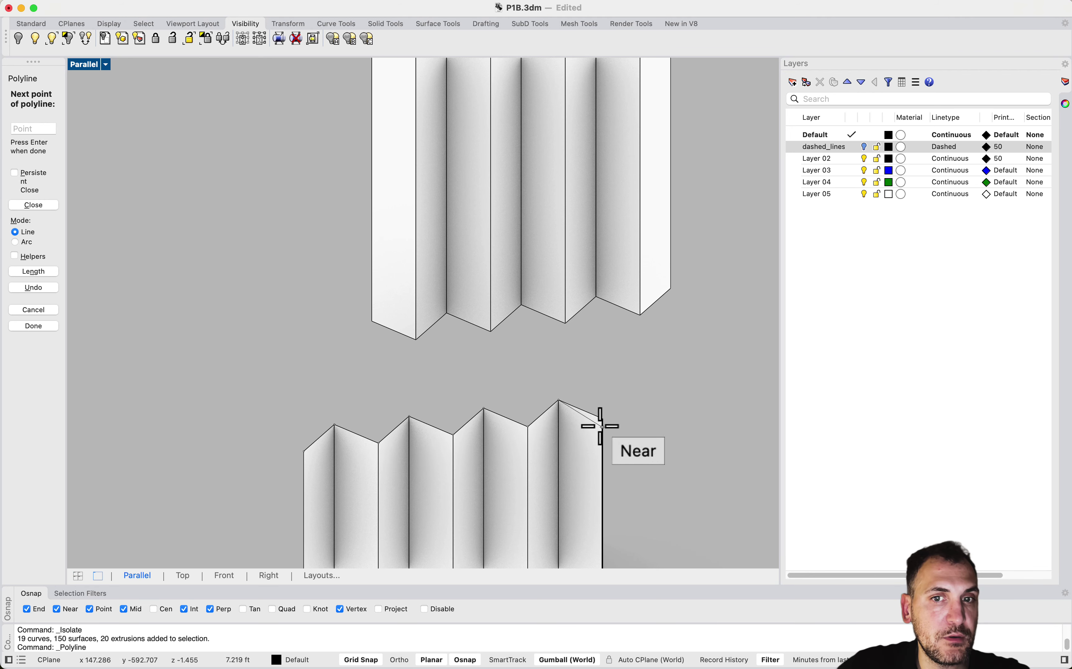
scroll(560, 403, "down", 3)
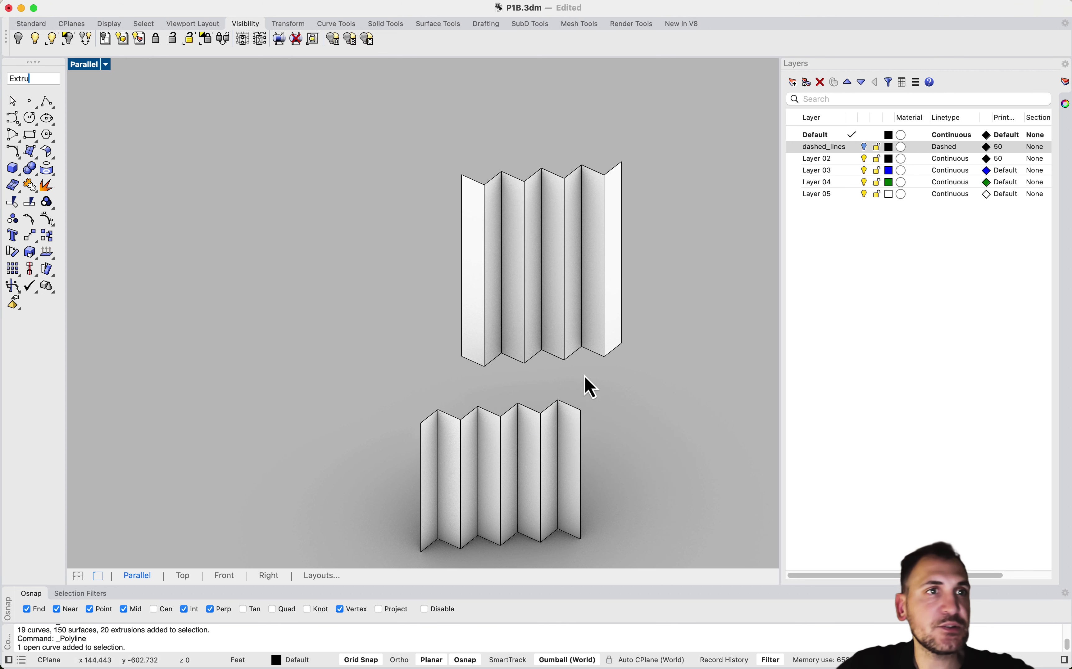
Try extruding the zigzag polyline about 63.5 ft diagonally to the upper panel's outer top corner, using the polyline's end as base point.
key("Down")
key("Down")
key("Down")
key("Down")
left_click(69, 106)
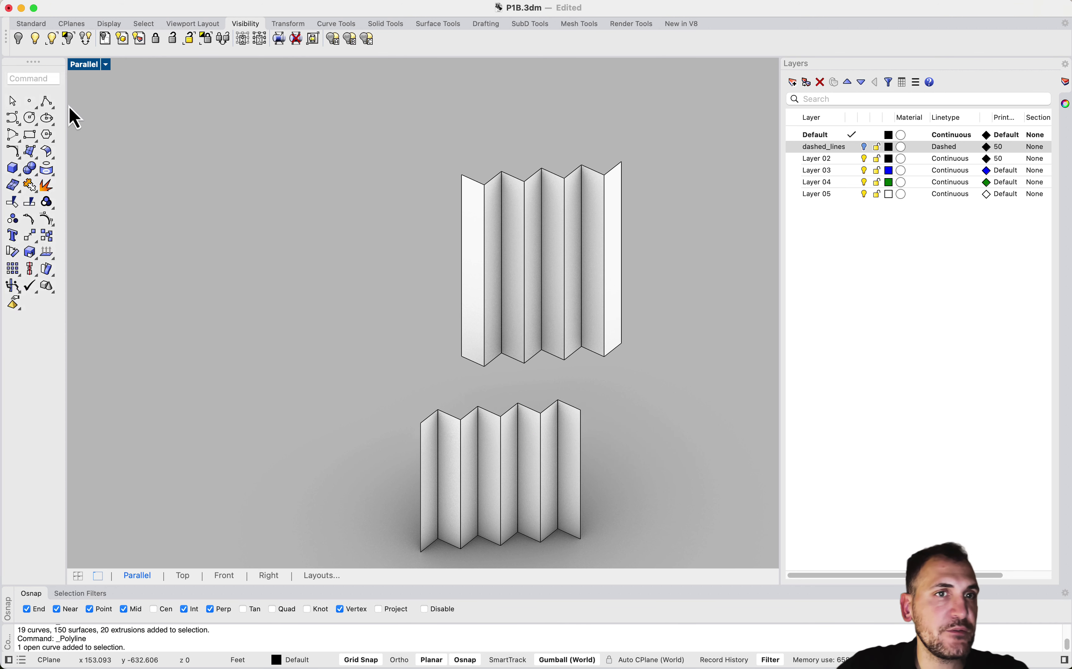
left_click(557, 403)
key("Return")
key("Return")
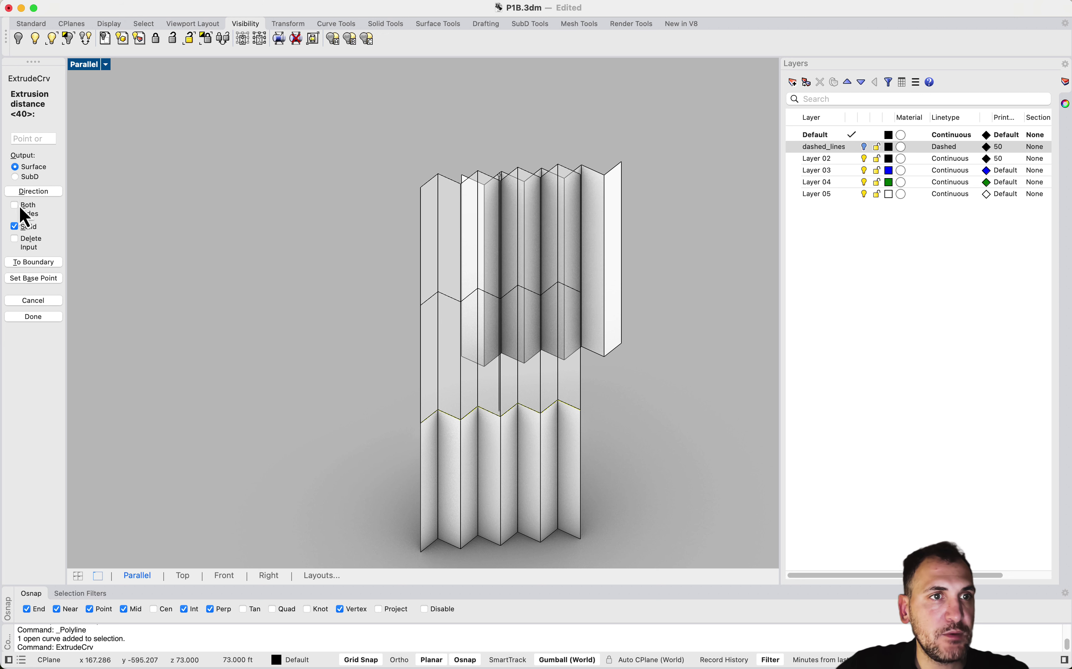
left_click(27, 193)
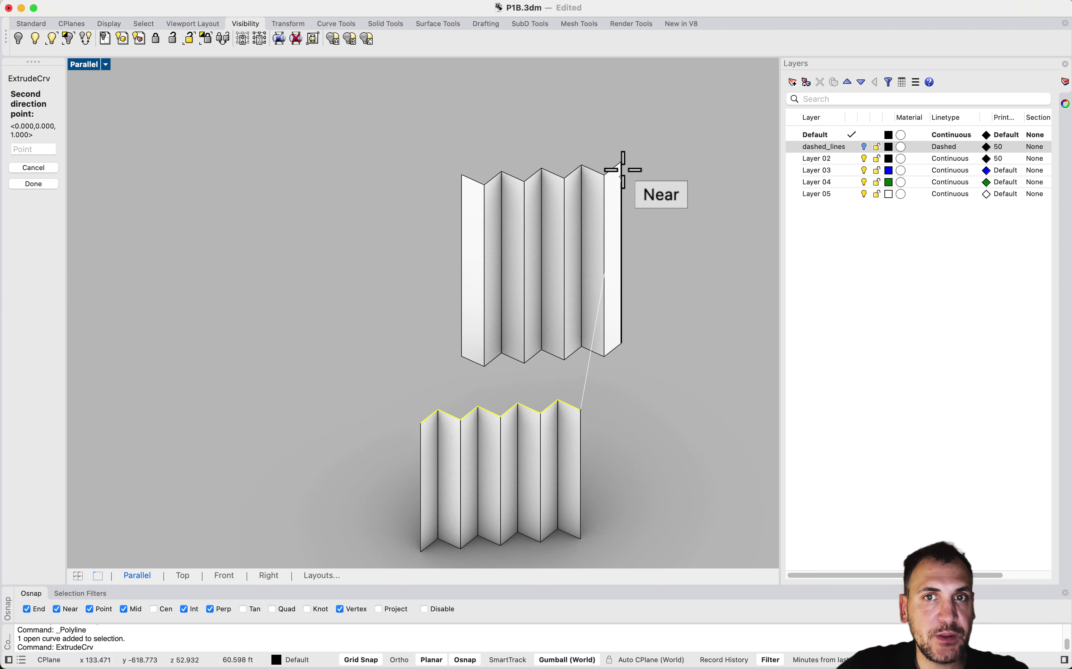
left_click(621, 159)
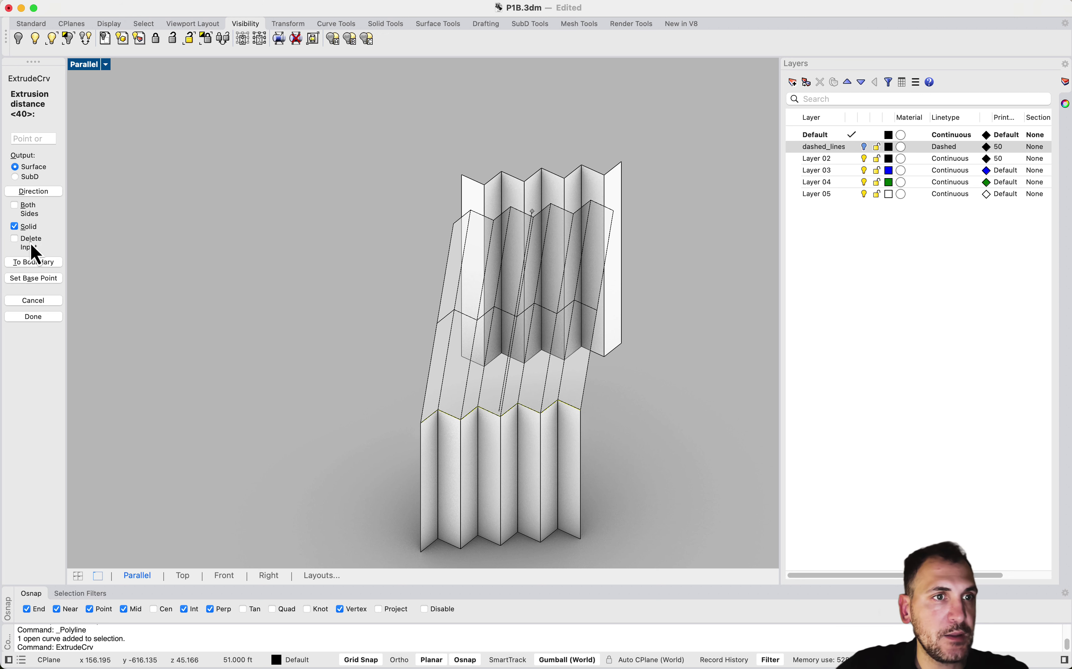
left_click(39, 278)
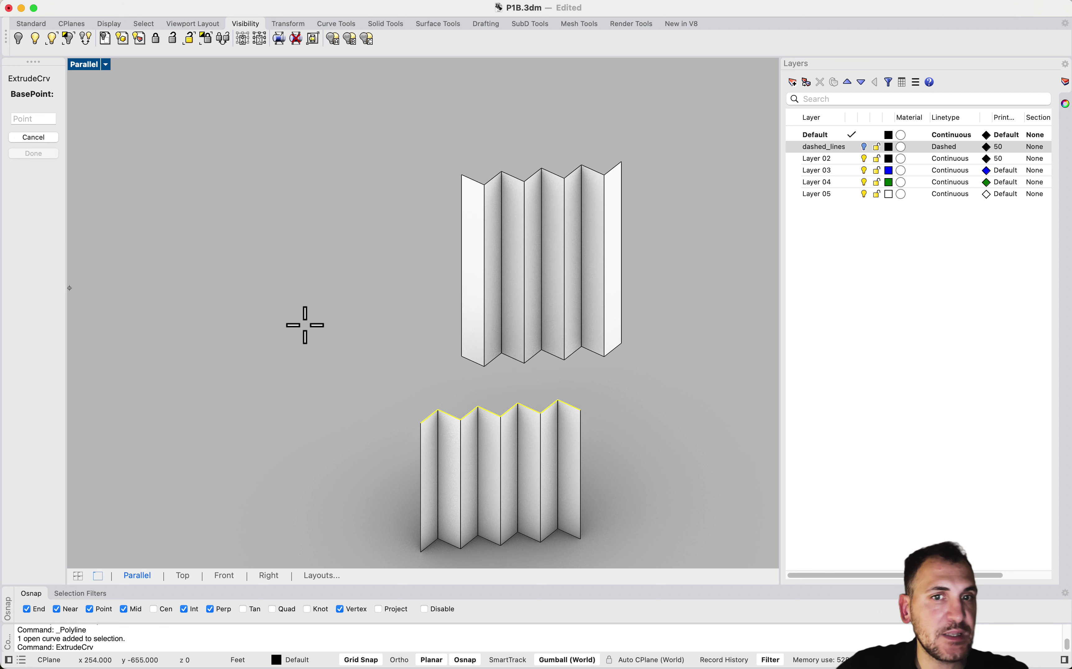
left_click(581, 410)
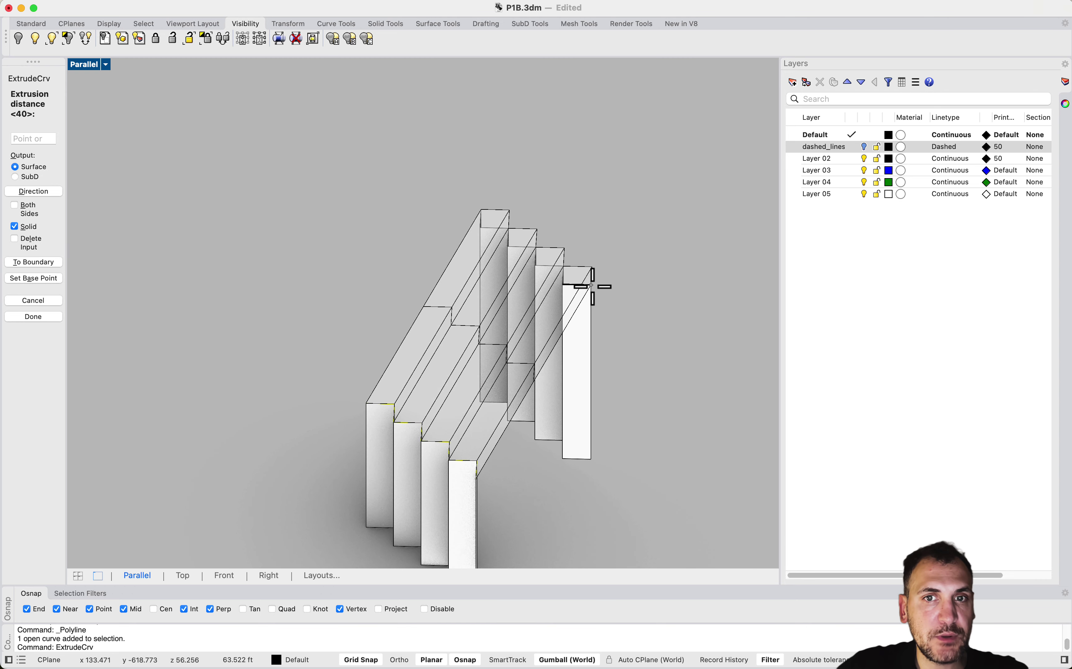
scroll(593, 290, "up", 5)
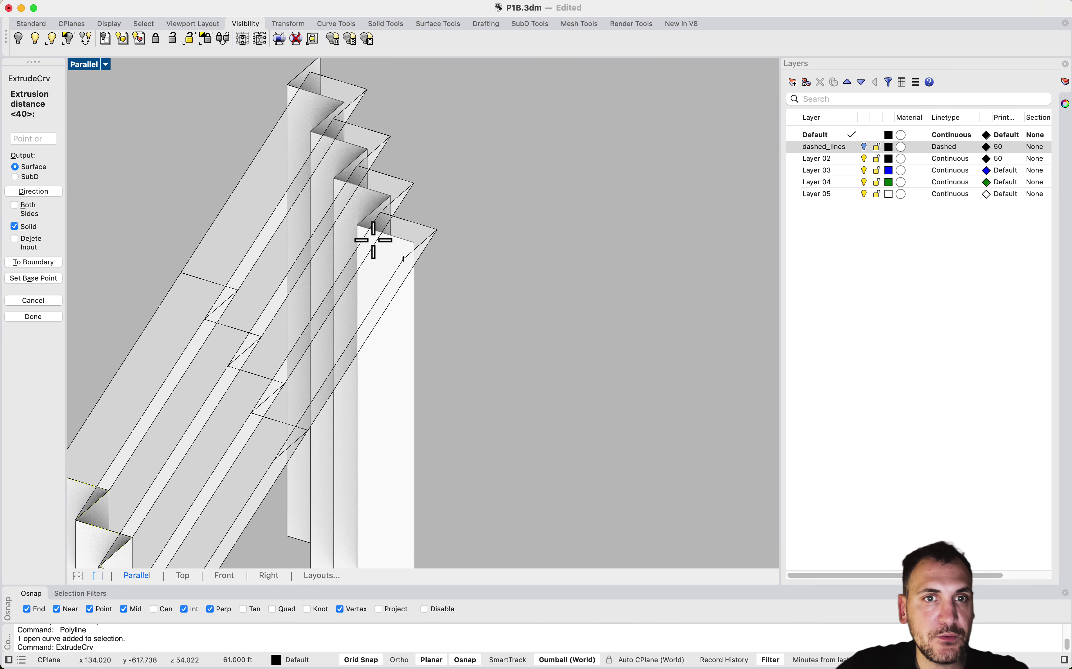
left_click(415, 245)
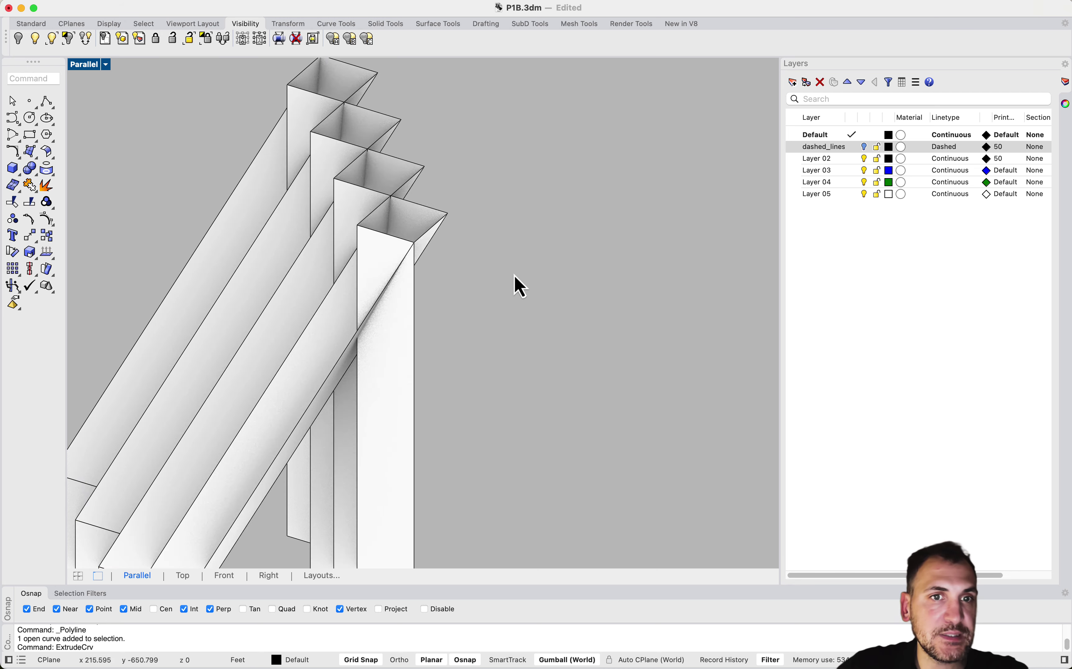
Check the slanted surface where it meets the upper panel and undo the last curve extrusion.
right_click_drag(514, 288, 423, 193)
right_click_drag(641, 191, 425, 250)
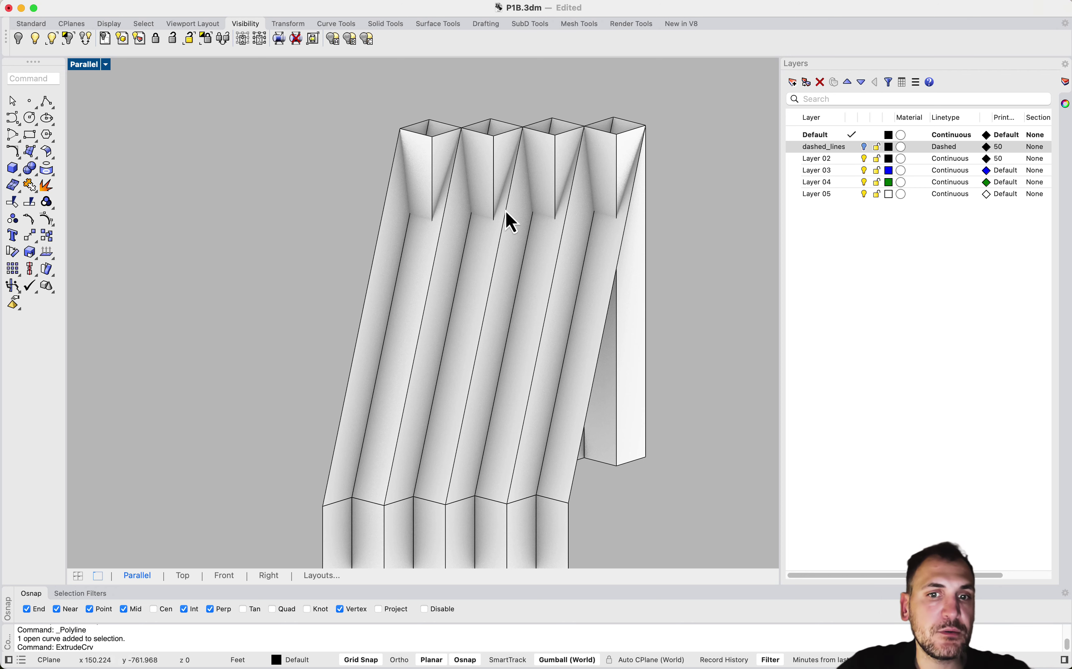
key("super+z")
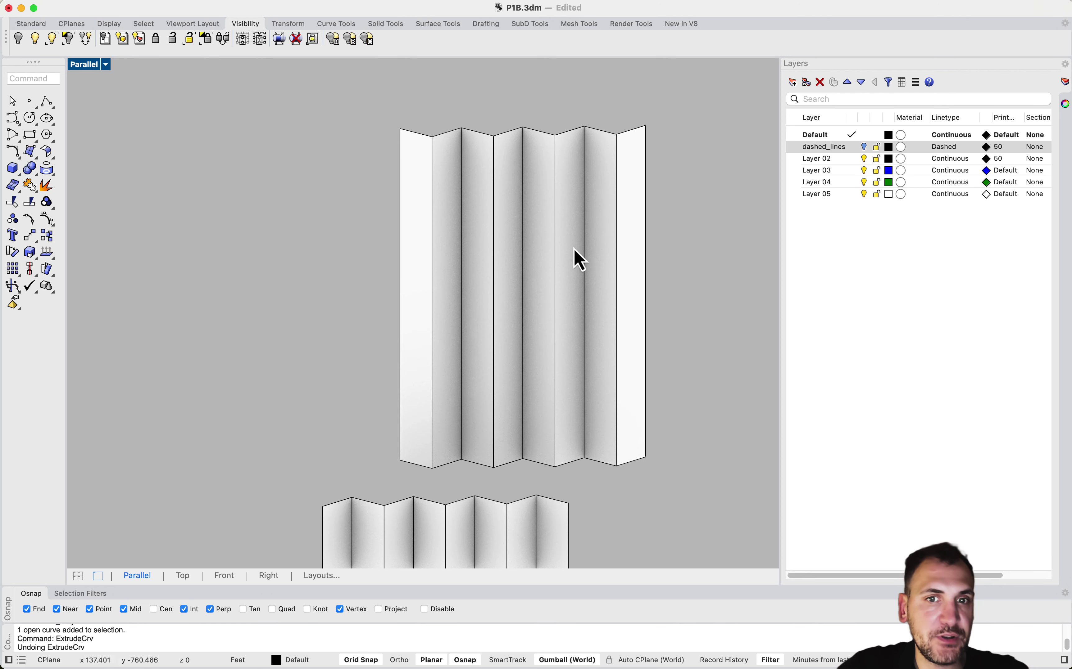
Extrude the zigzag polyline toward the top of the upper panel's last fold, setting the polyline's end as base point.
type("extru")
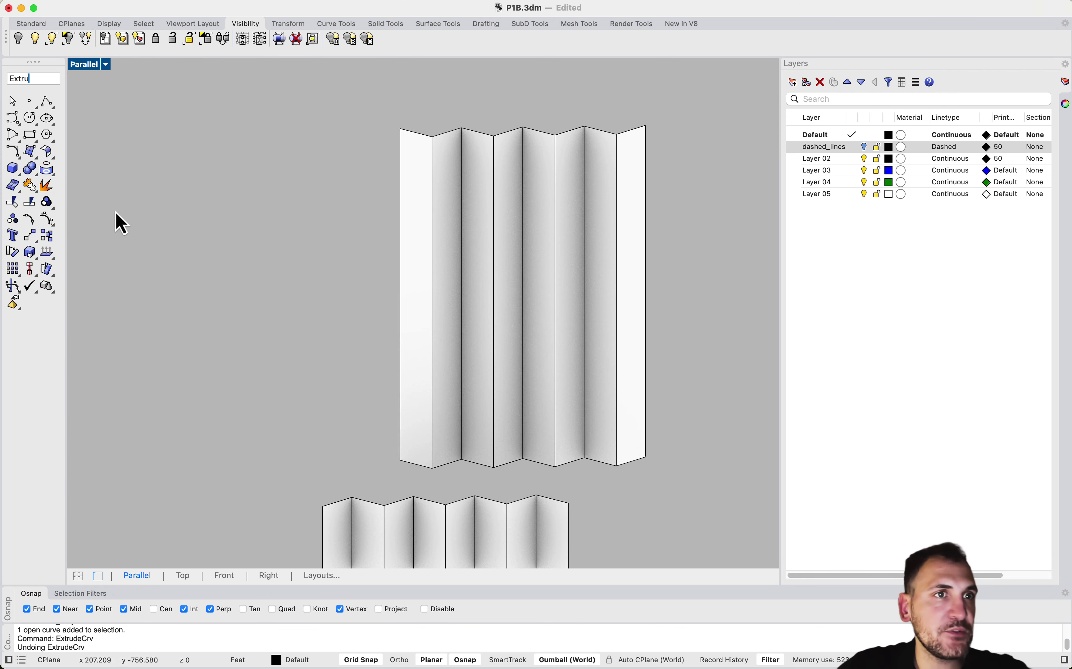
left_click(31, 93)
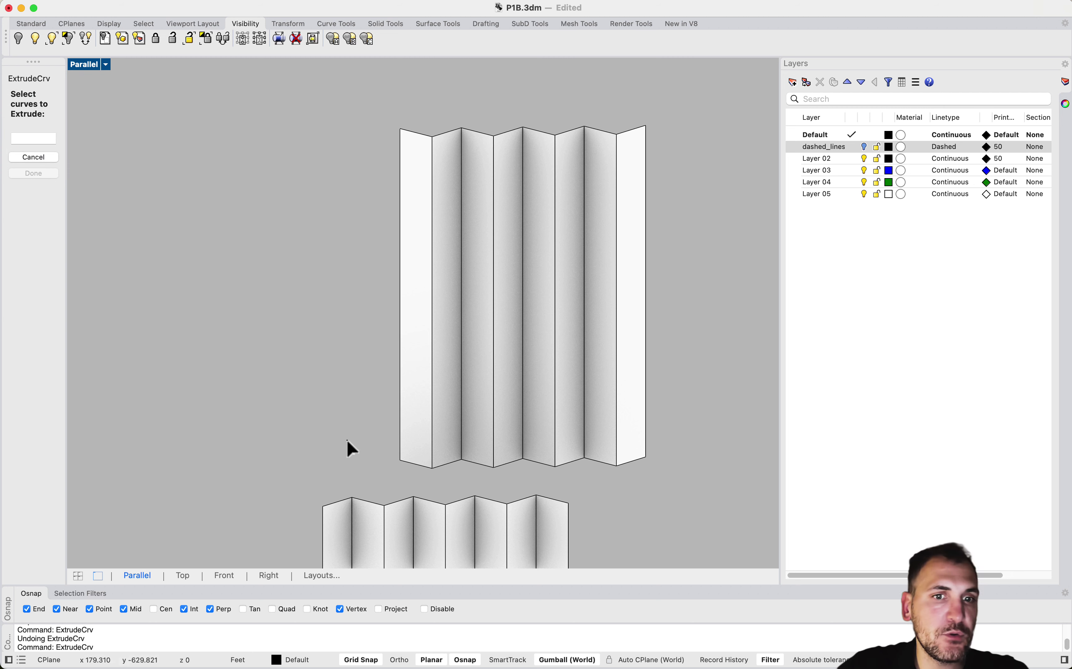
key("Return")
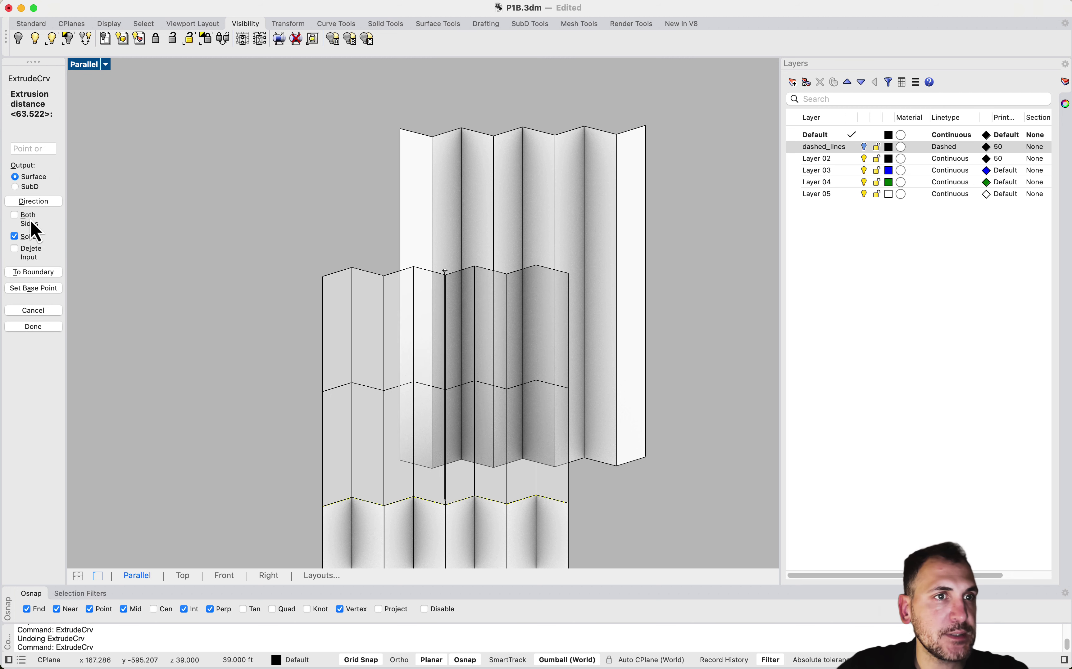
left_click(34, 201)
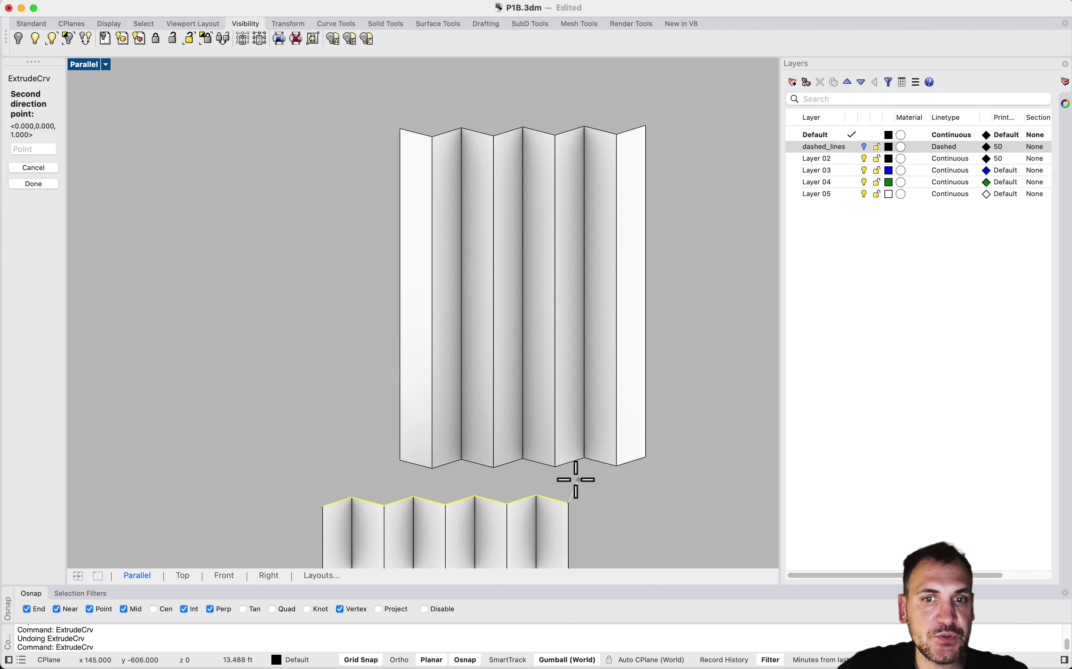
left_click(616, 133)
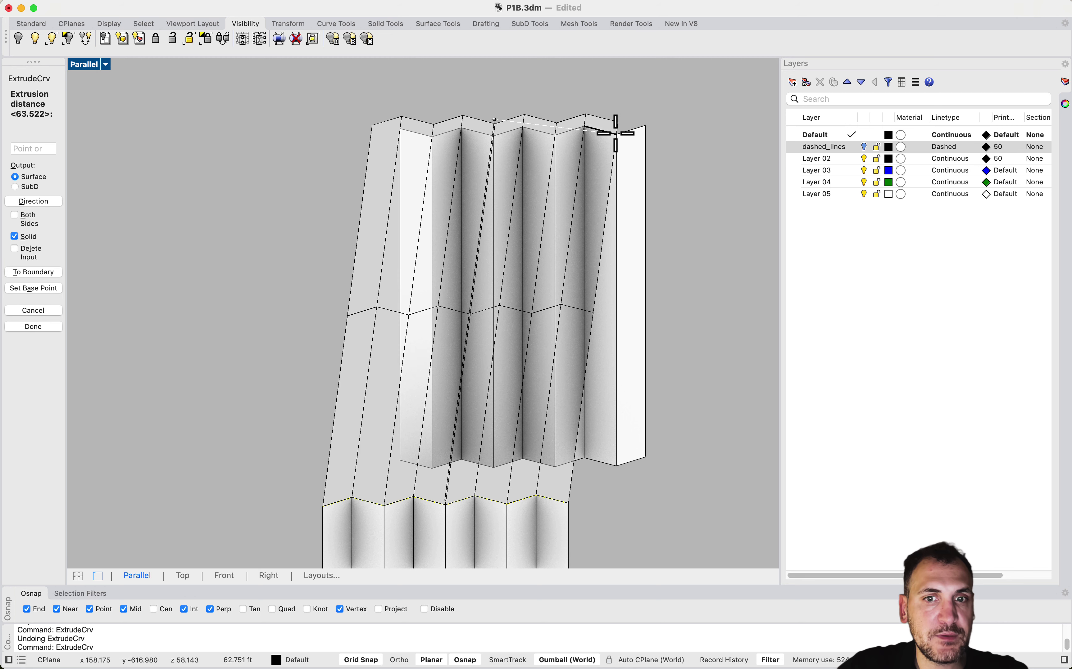
left_click(31, 287)
left_click(570, 503)
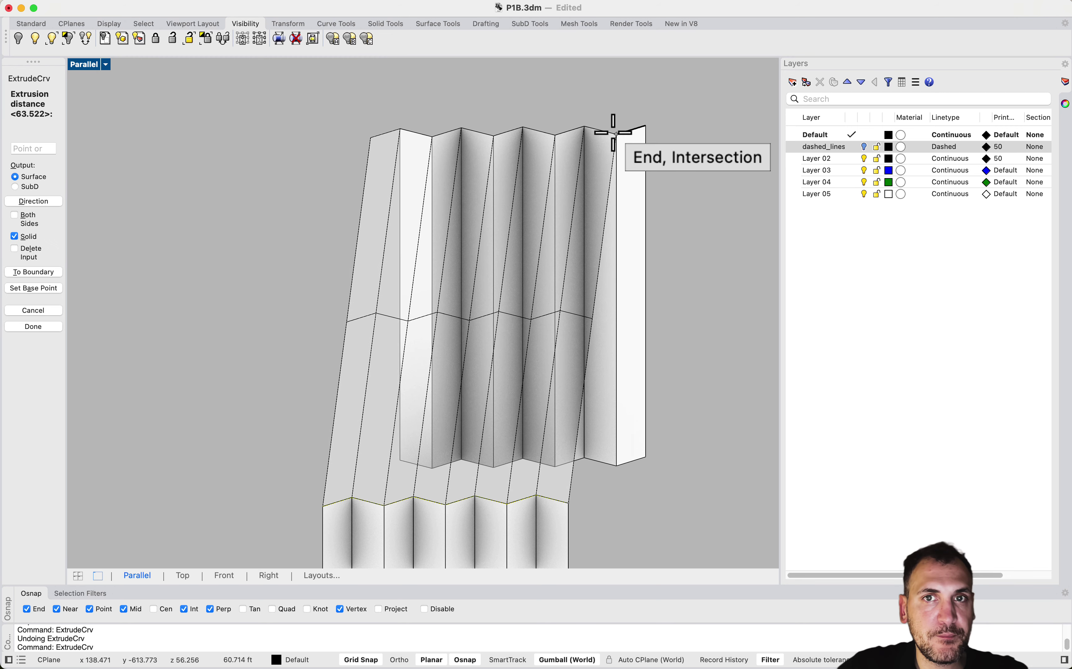